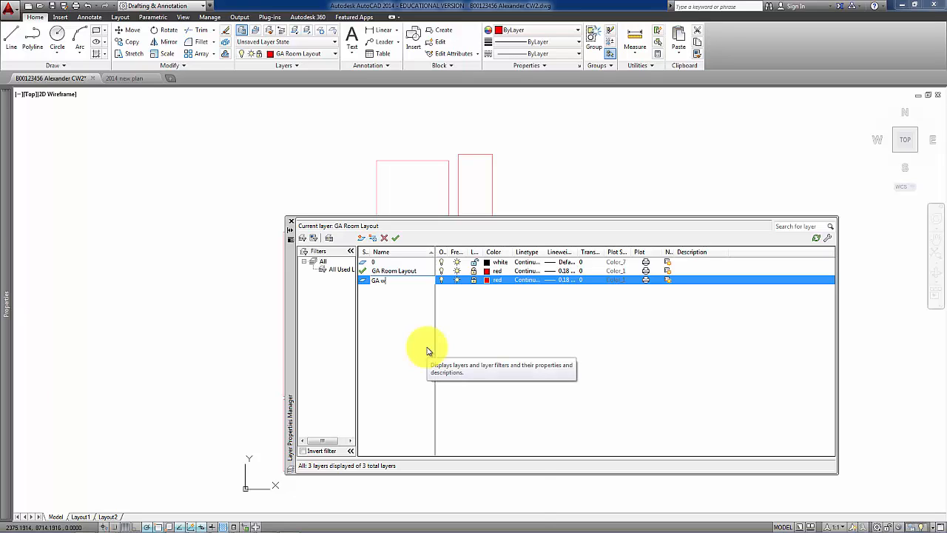
# - Name the new layer GA Walls, unlock it and set its color to green
pyautogui.write('Walls')
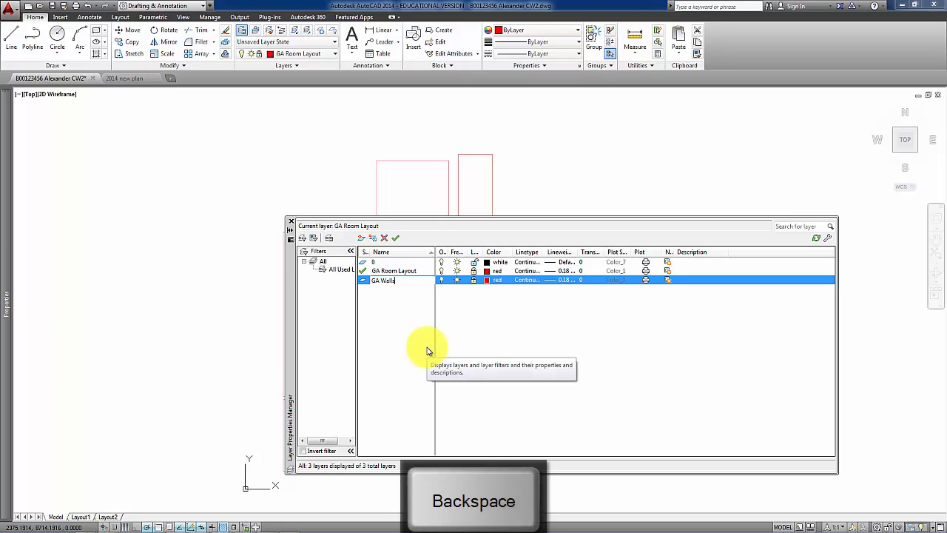
pyautogui.click(474, 282)
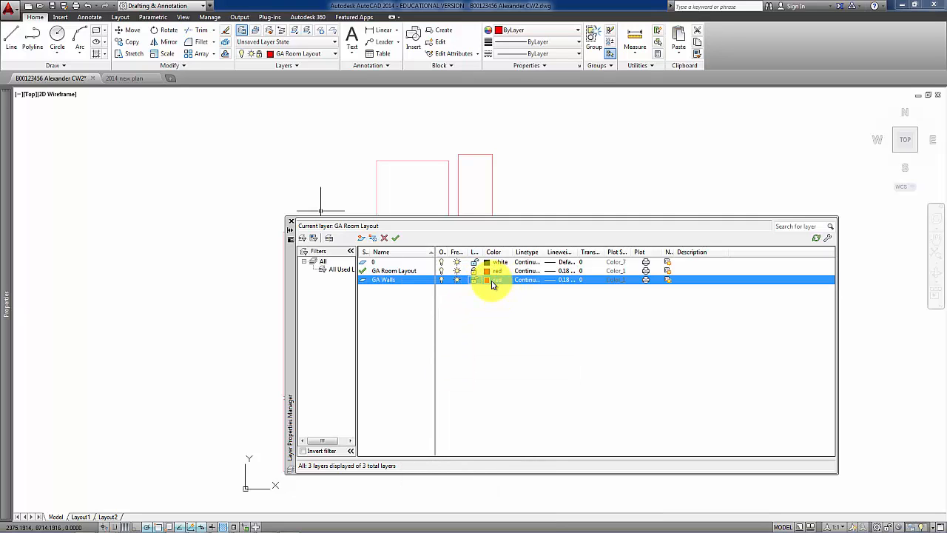
pyautogui.click(490, 285)
pyautogui.click(415, 292)
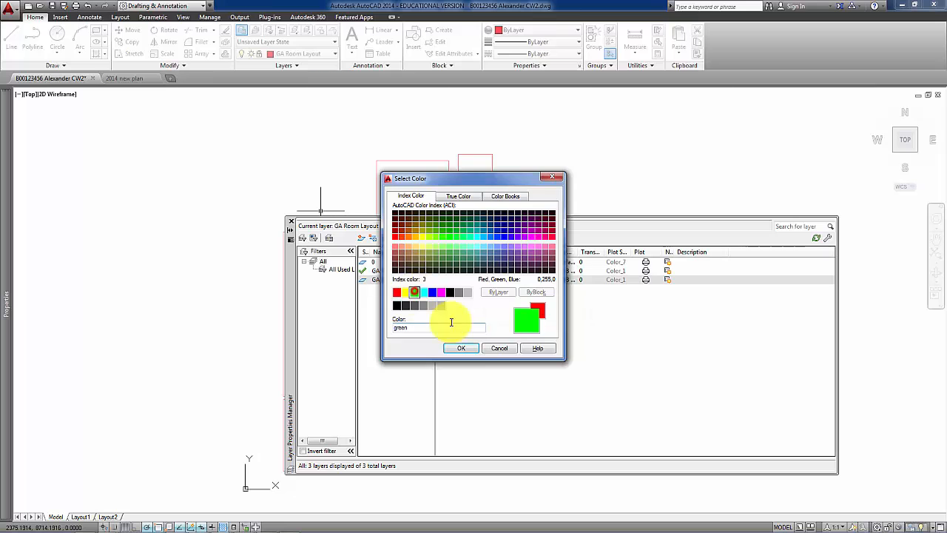
pyautogui.click(462, 349)
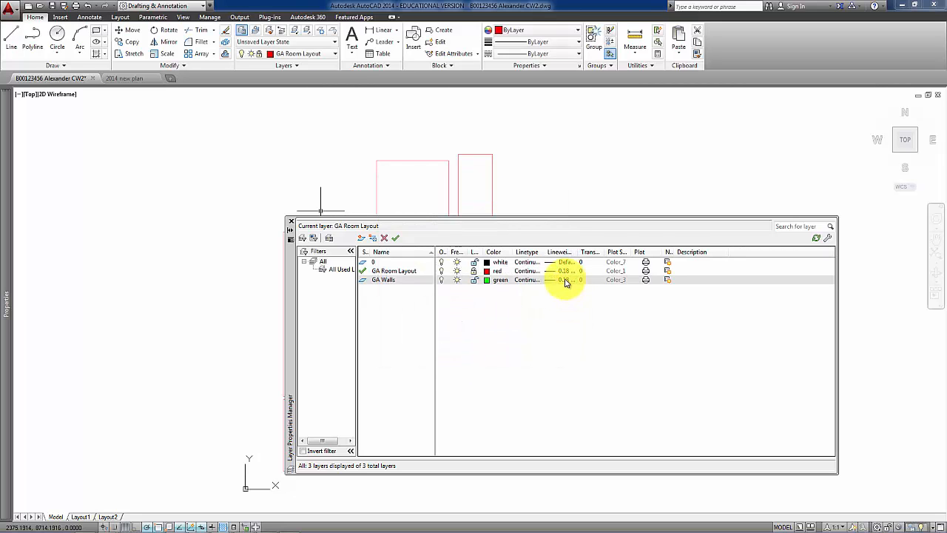
# - Set the GA Walls layer's lineweight to 0.35 mm and make it the current layer
pyautogui.click(565, 281)
pyautogui.click(466, 291)
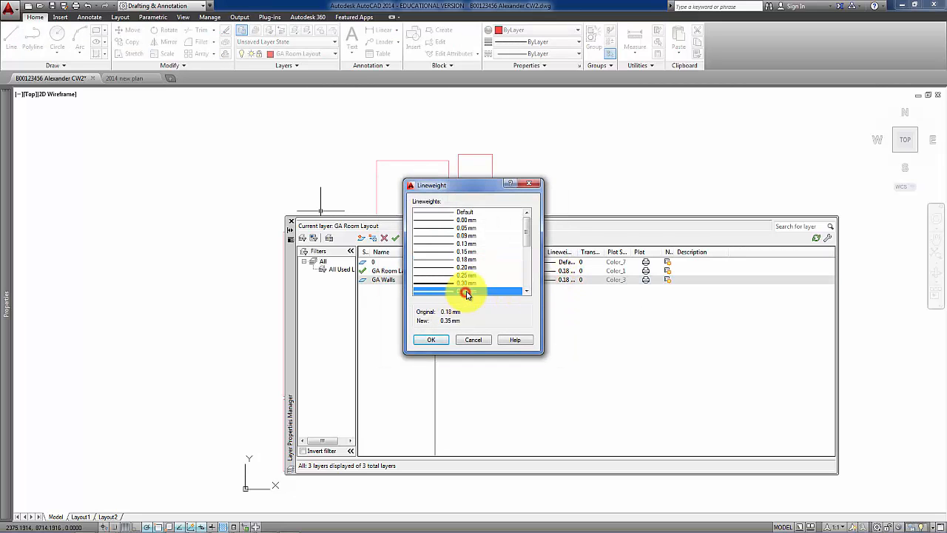
pyautogui.click(443, 340)
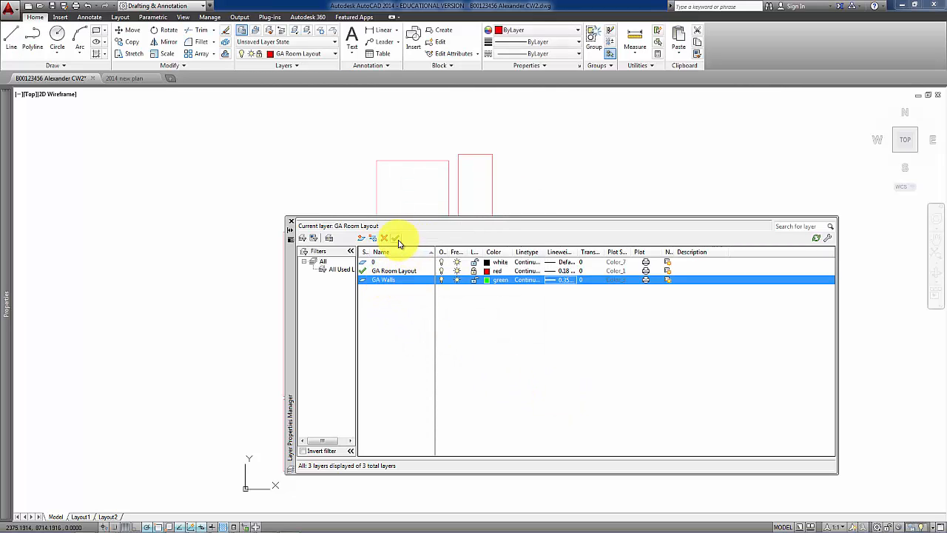
pyautogui.click(292, 222)
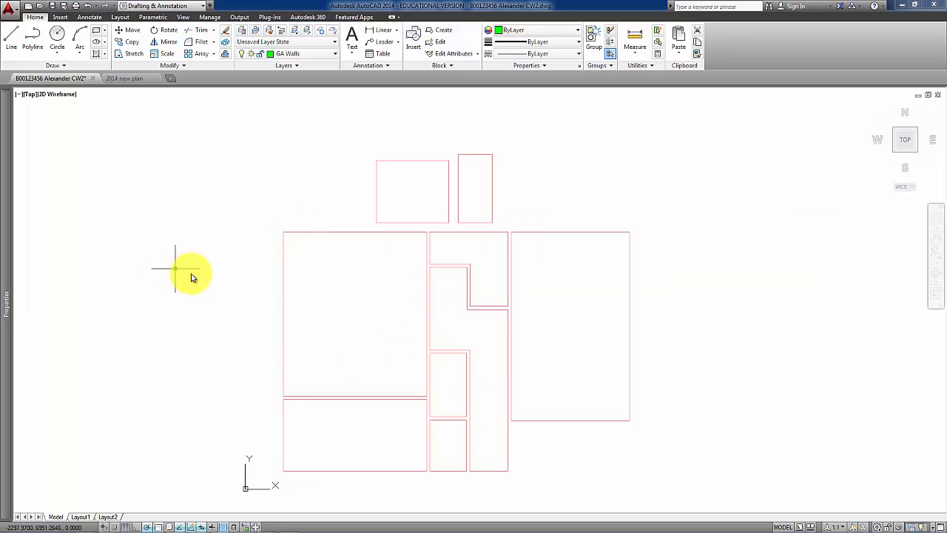
# - Trace the outer perimeter of the main room layout with a polyline, following the stepped corner and returning to its start point
pyautogui.moveTo(207, 278); pyautogui.dragTo(230, 272, button='middle')
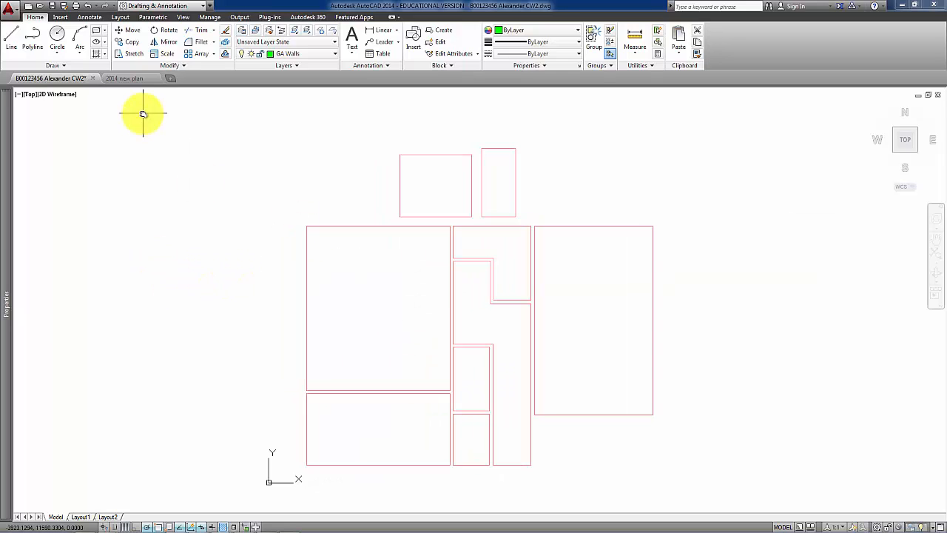
pyautogui.click(36, 37)
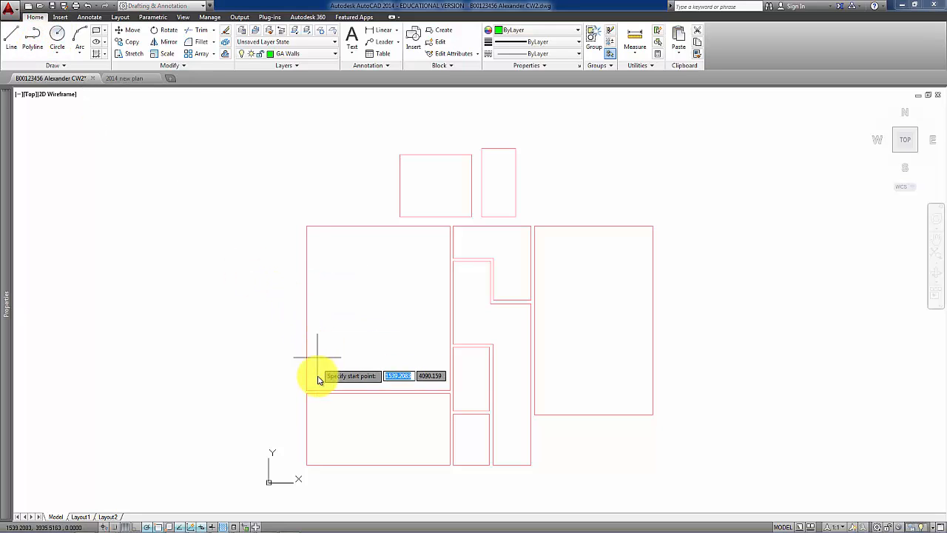
pyautogui.click(307, 465)
pyautogui.click(306, 227)
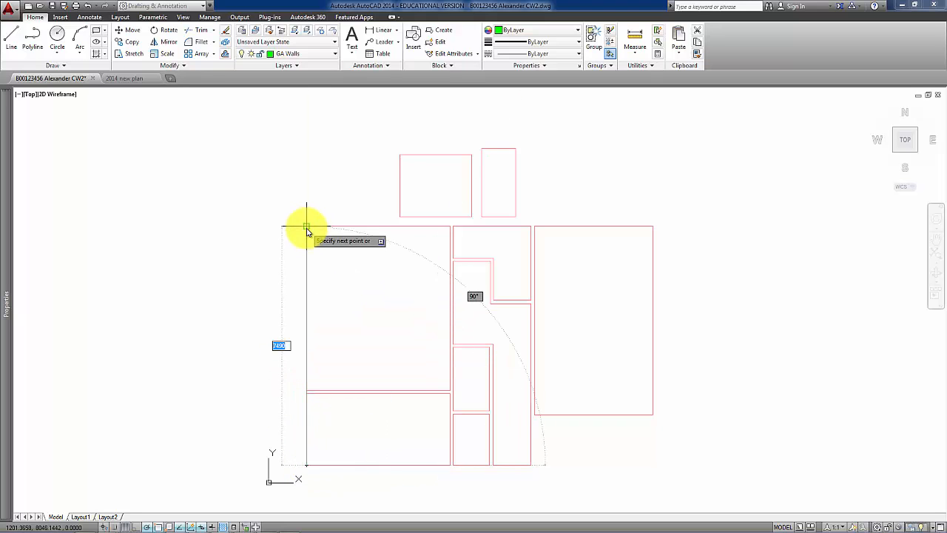
pyautogui.click(651, 225)
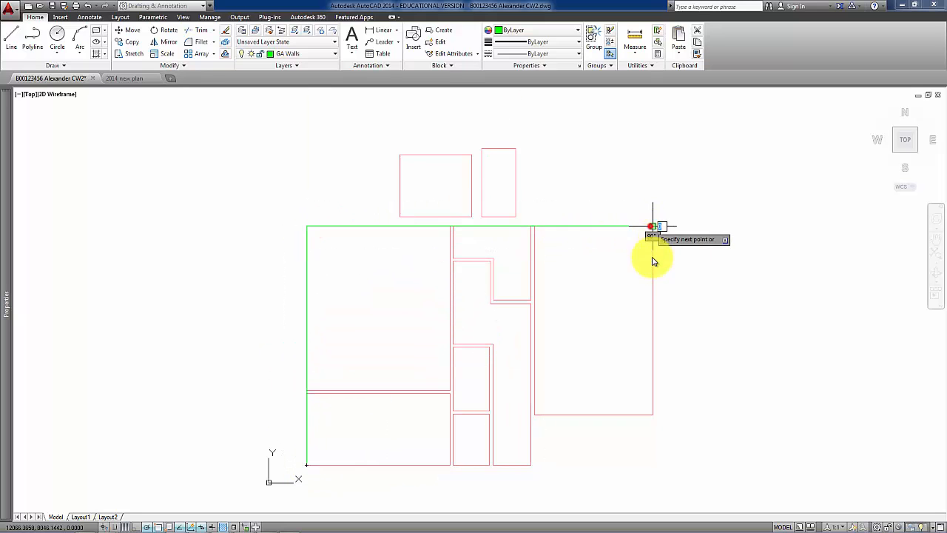
pyautogui.click(653, 413)
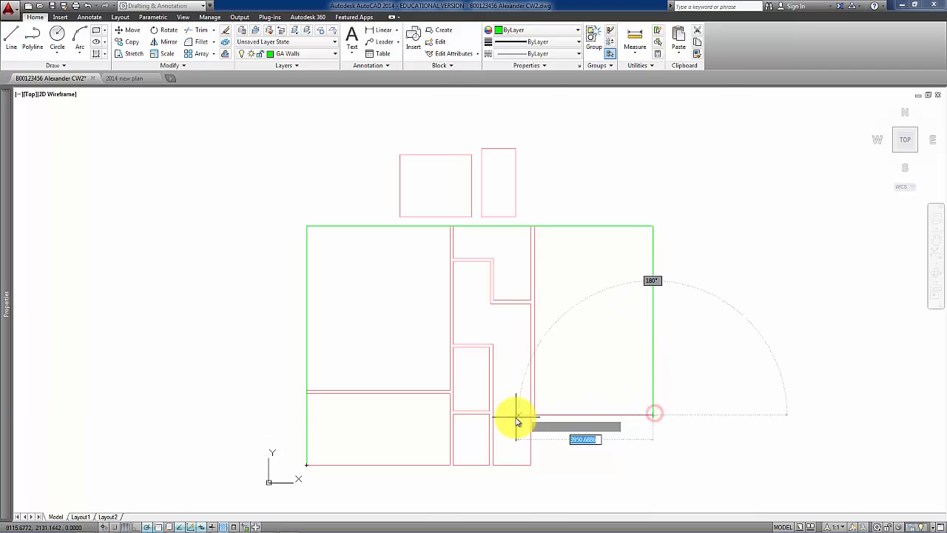
pyautogui.scroll(4, 518, 421)
pyautogui.click(562, 413)
pyautogui.scroll(-4, 585, 448)
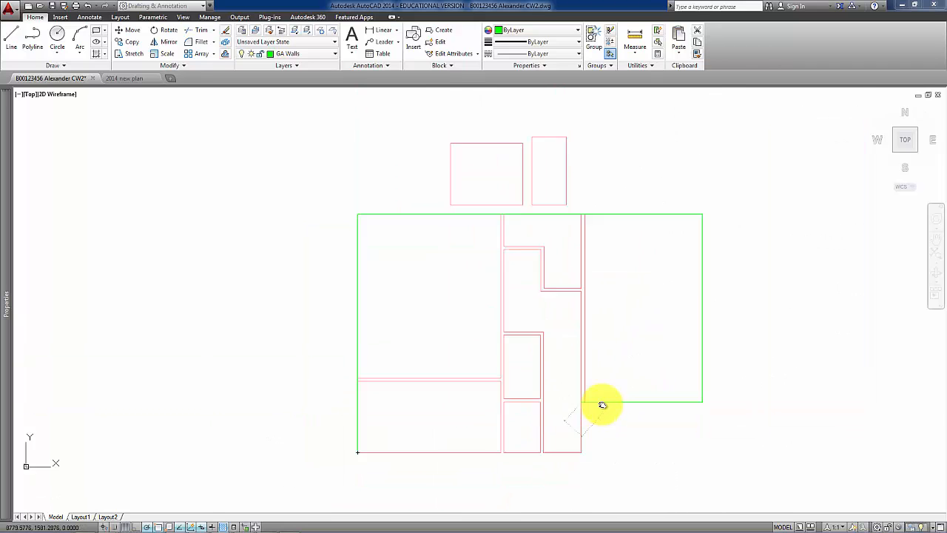
pyautogui.scroll(5, 595, 393)
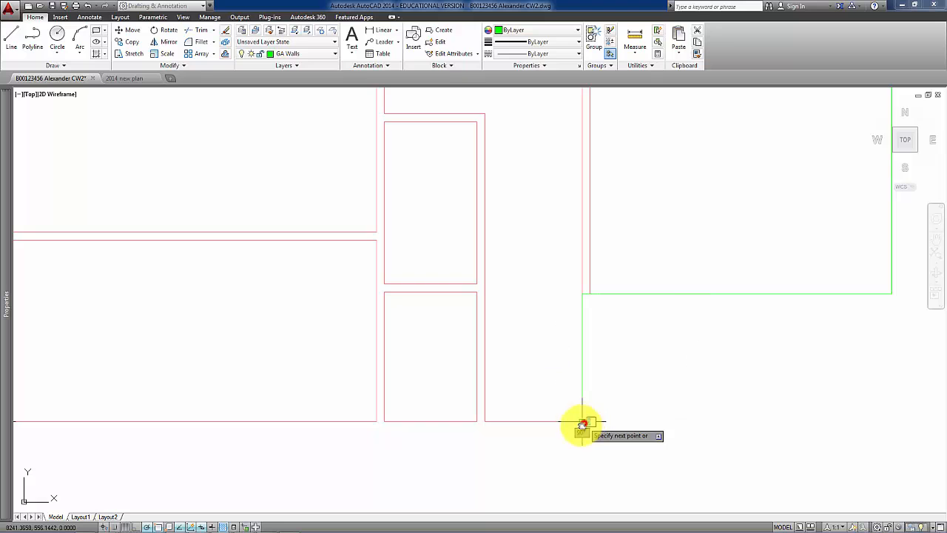
pyautogui.click(582, 421)
pyautogui.moveTo(439, 450); pyautogui.dragTo(607, 446, button='middle')
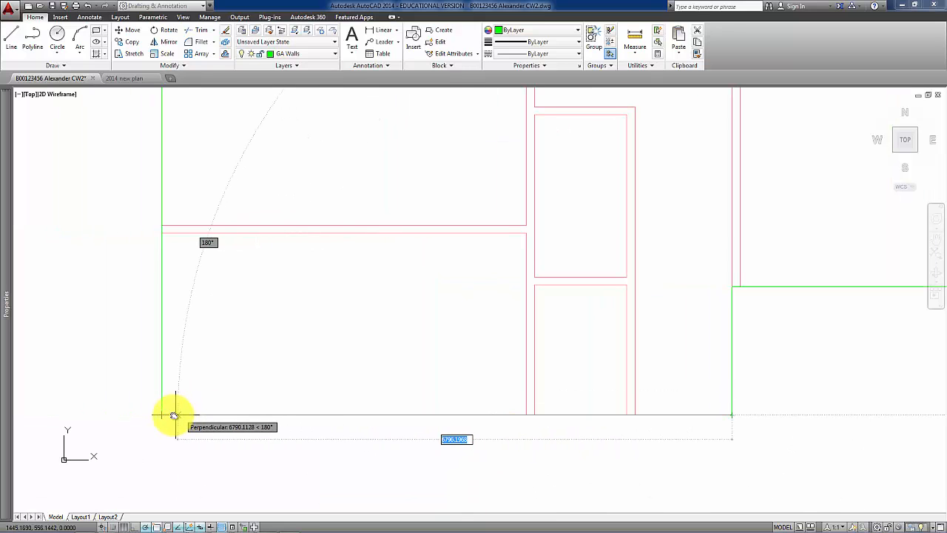
pyautogui.click(163, 414)
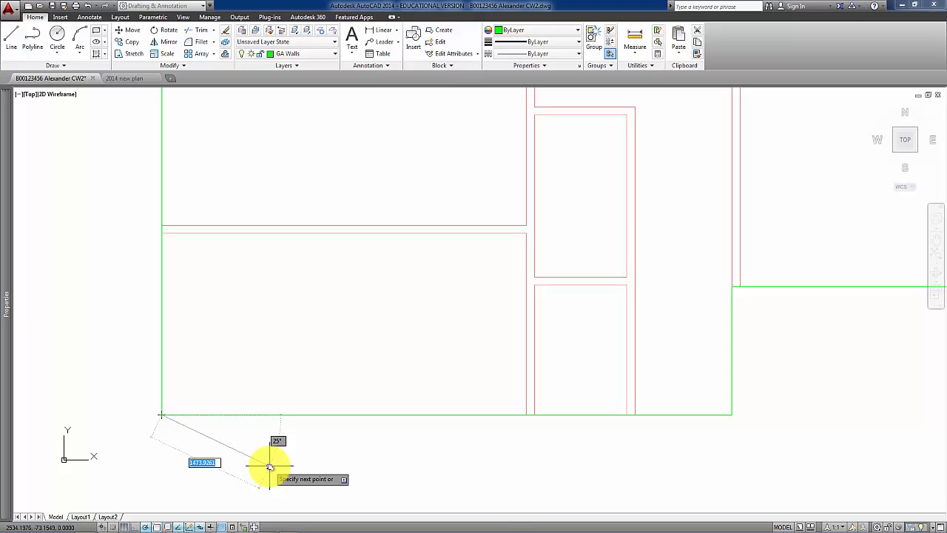
pyautogui.press('Escape')
pyautogui.scroll(-5, 293, 418)
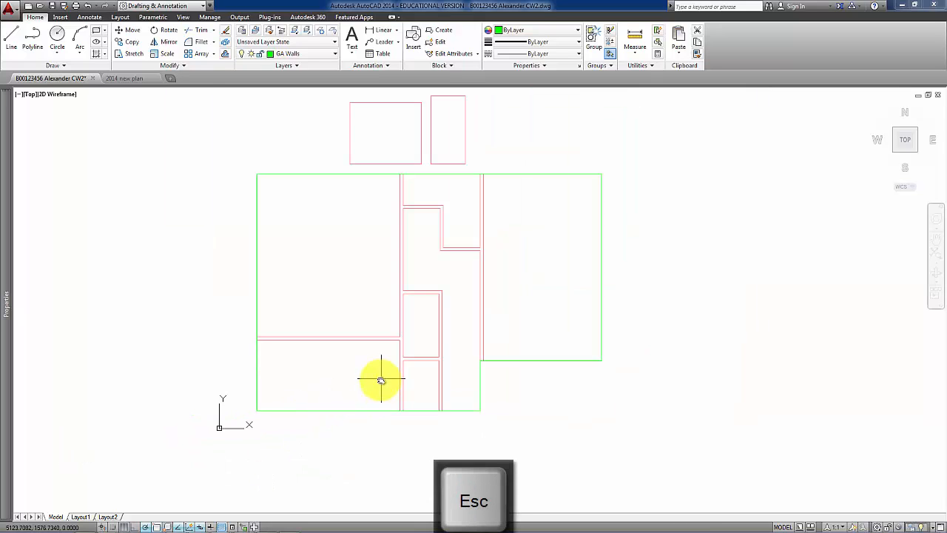
# - Offset the building outline outward three times at equal spacing, each time from the newest outline, to form the cavity wall lines
pyautogui.moveTo(380, 378); pyautogui.dragTo(380, 429, button='middle')
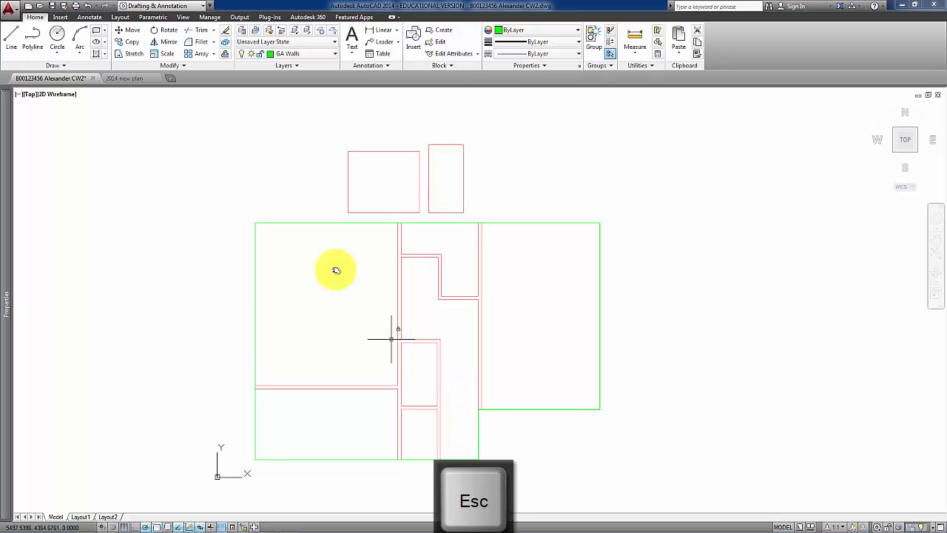
pyautogui.click(226, 55)
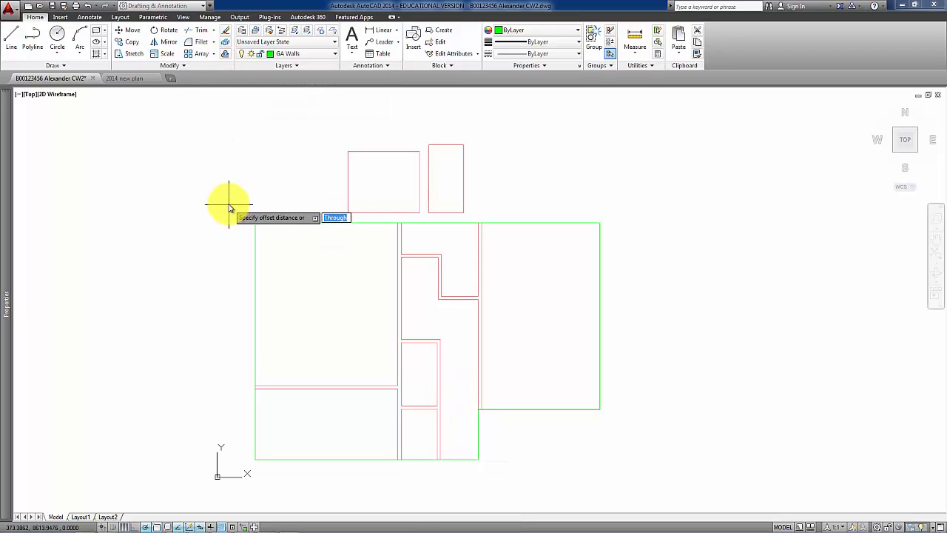
pyautogui.write('300')
pyautogui.press('Return')
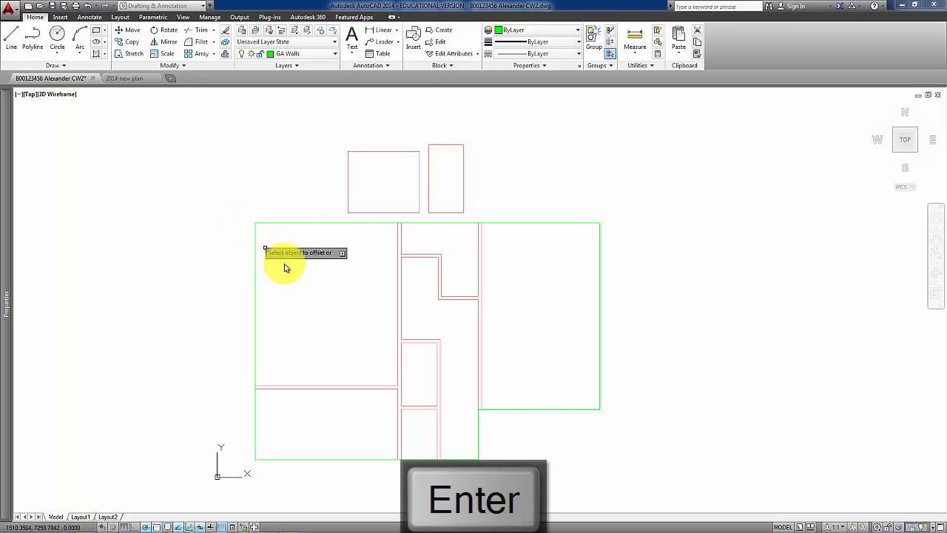
pyautogui.click(256, 267)
pyautogui.click(230, 262)
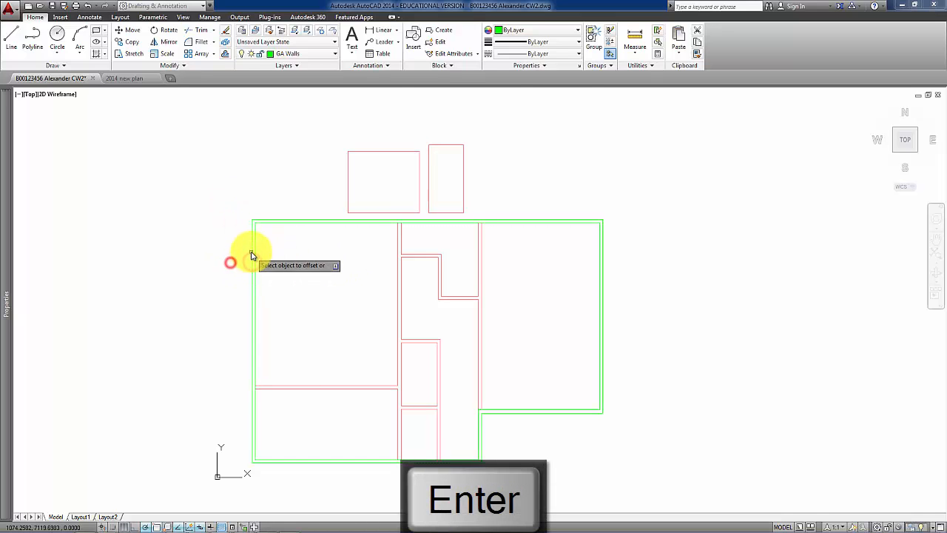
pyautogui.scroll(2, 252, 256)
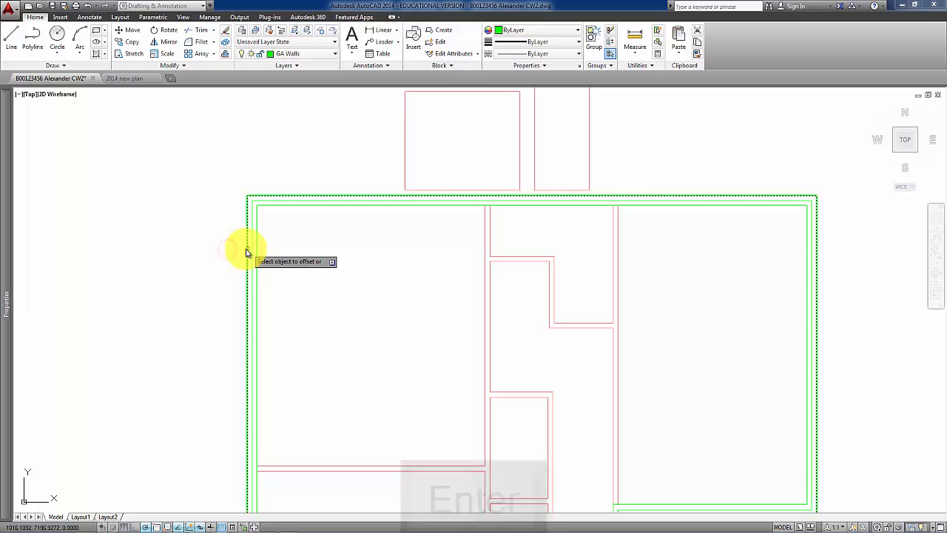
pyautogui.click(200, 246)
pyautogui.press('Escape')
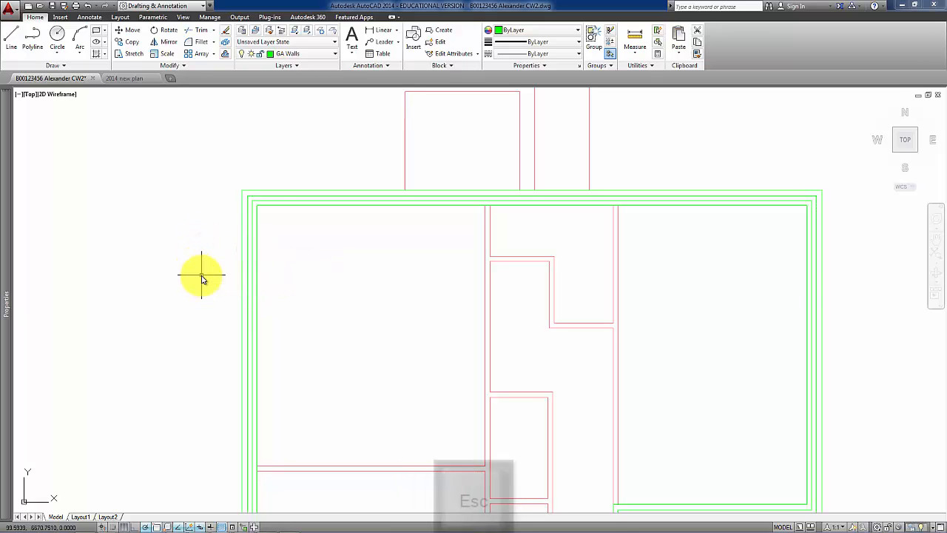
# - Create a layer named GA Walls Cavity and set its color to index 252
pyautogui.scroll(-2, 201, 276)
pyautogui.scroll(2, 281, 307)
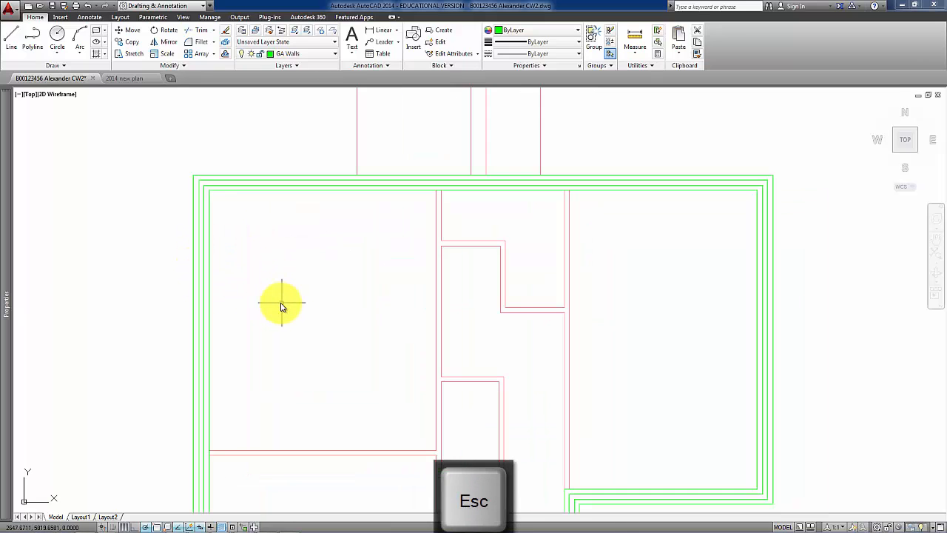
pyautogui.scroll(-2, 282, 307)
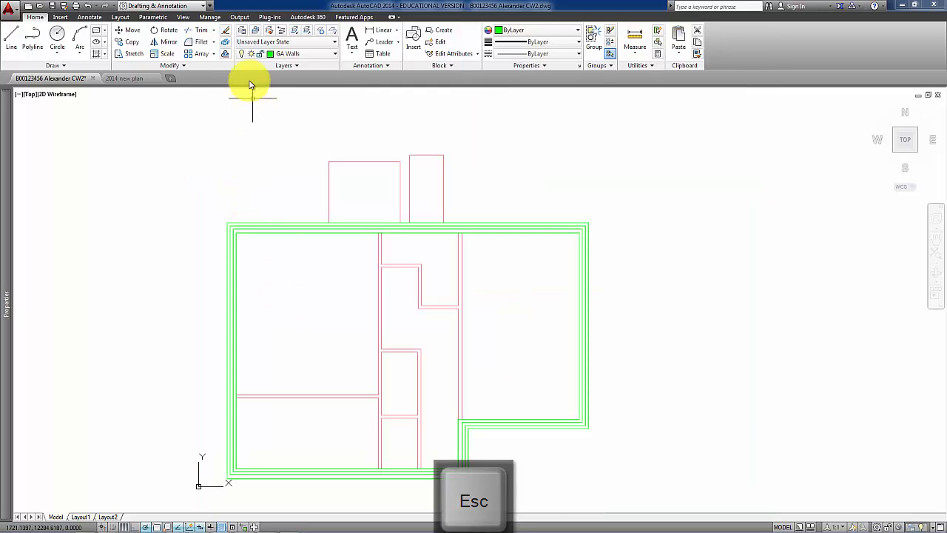
pyautogui.click(243, 31)
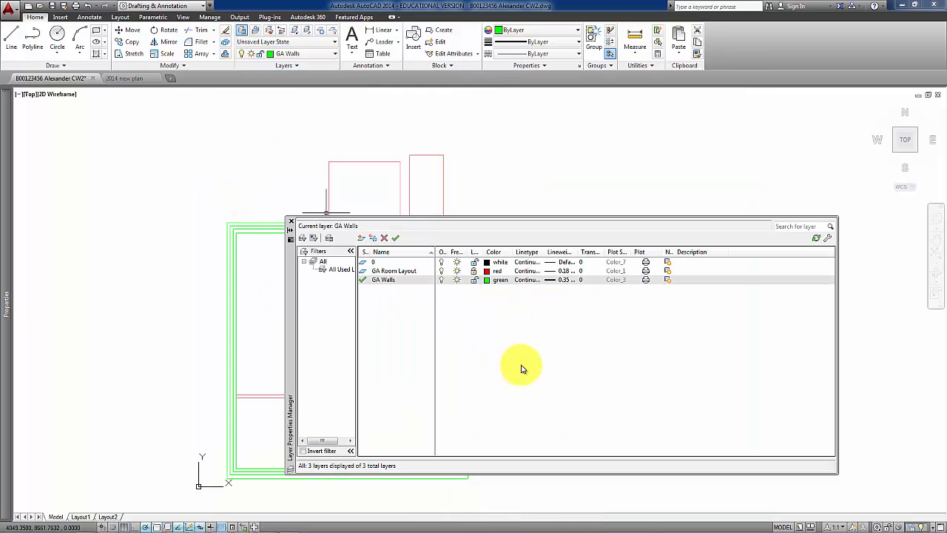
pyautogui.click(361, 238)
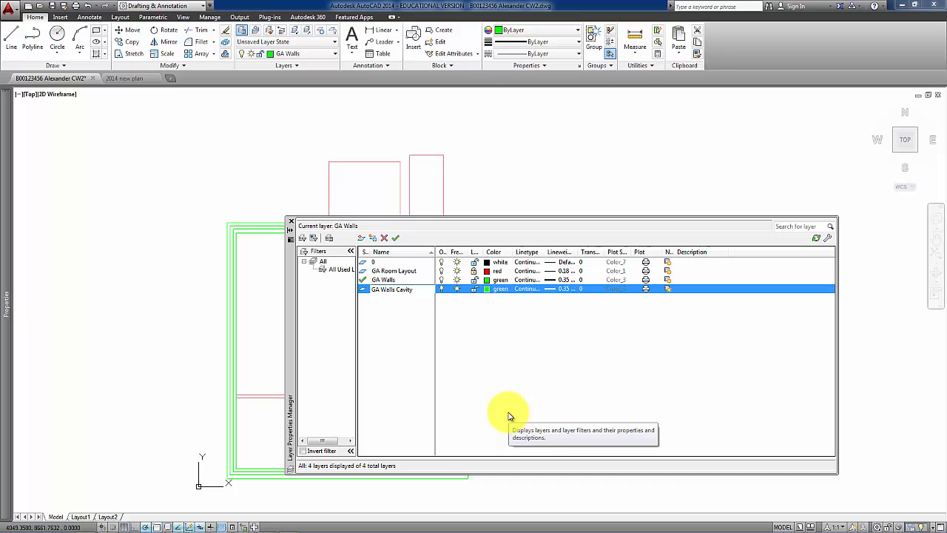
pyautogui.click(488, 293)
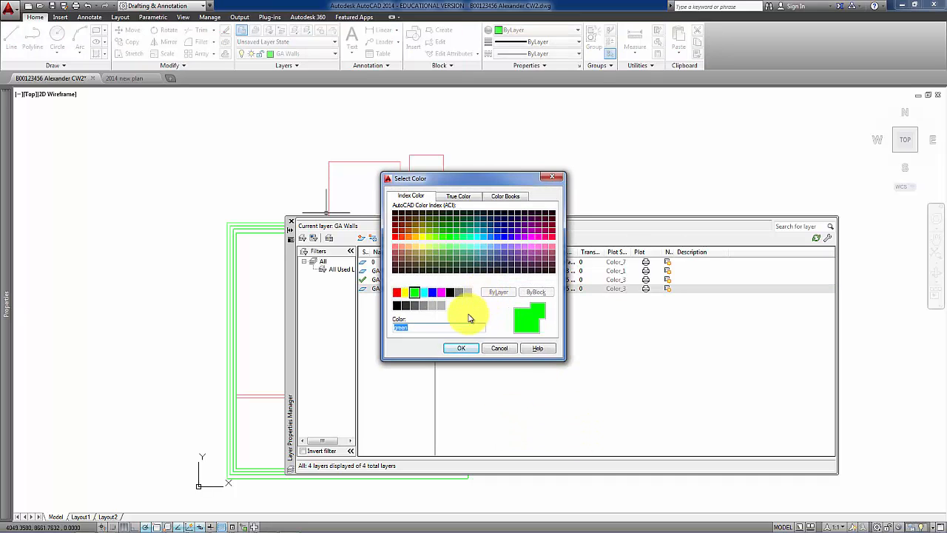
pyautogui.moveTo(420, 329); pyautogui.dragTo(382, 327)
pyautogui.write('252')
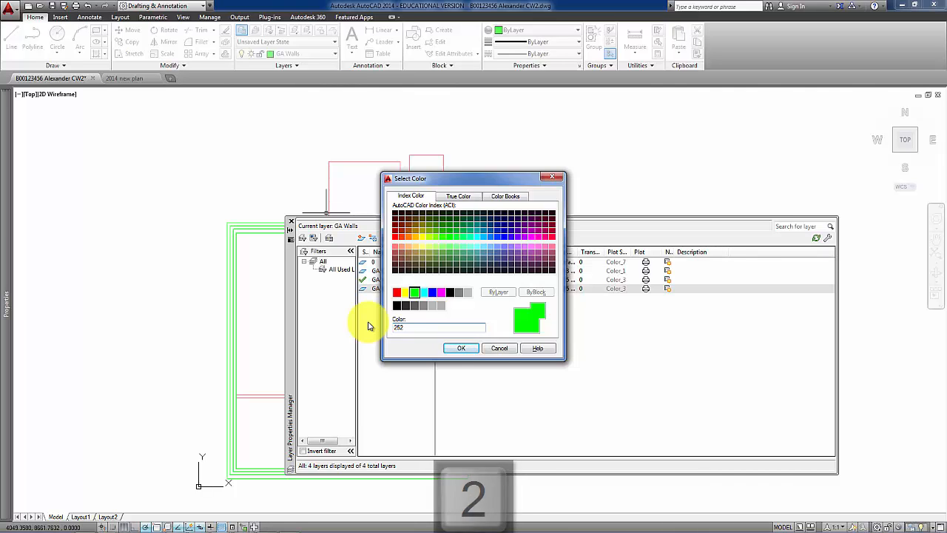
pyautogui.press('Return')
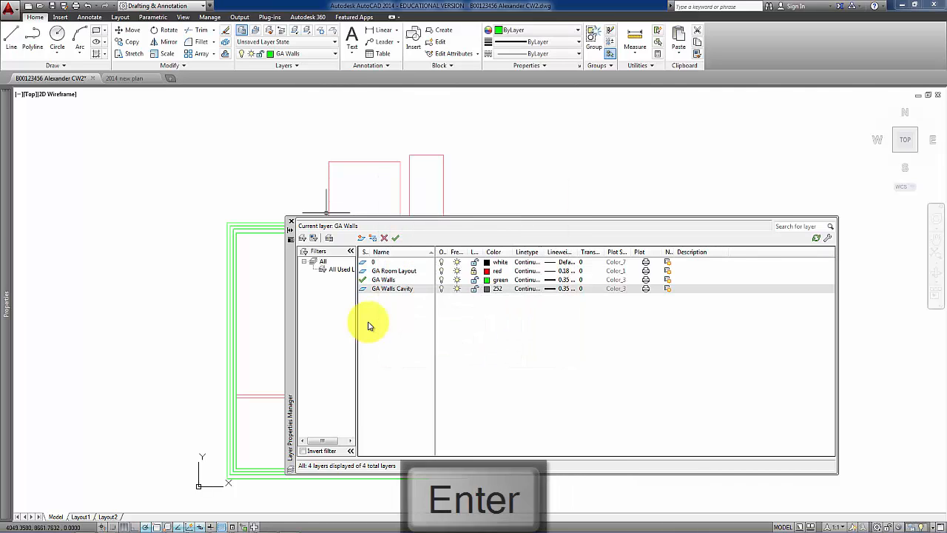
# - Set the GA Walls Cavity layer's lineweight to 0.18 mm and close the layer manager
pyautogui.click(551, 288)
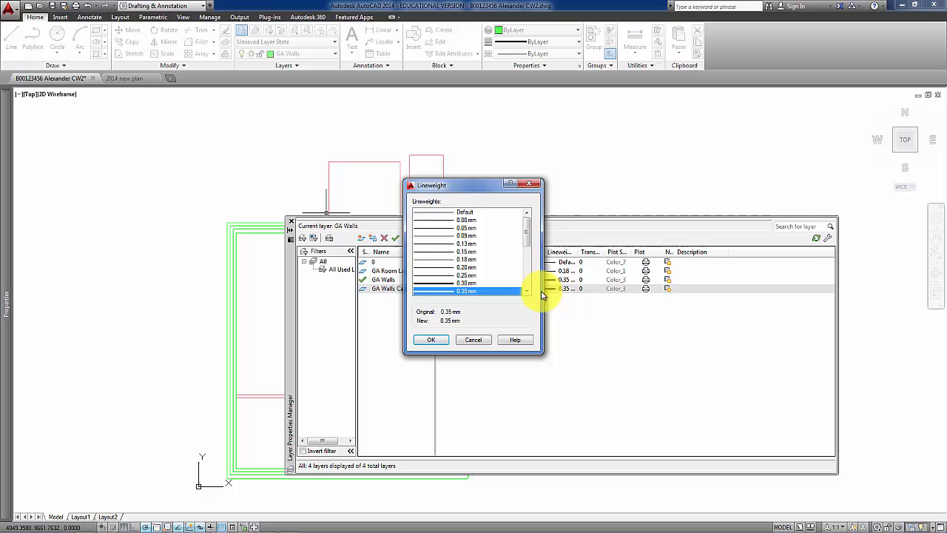
pyautogui.click(446, 260)
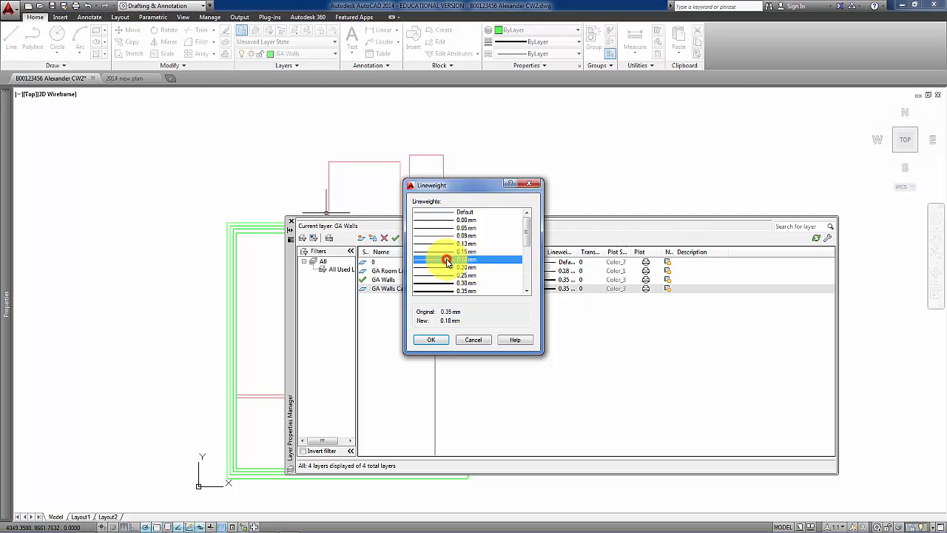
pyautogui.click(432, 340)
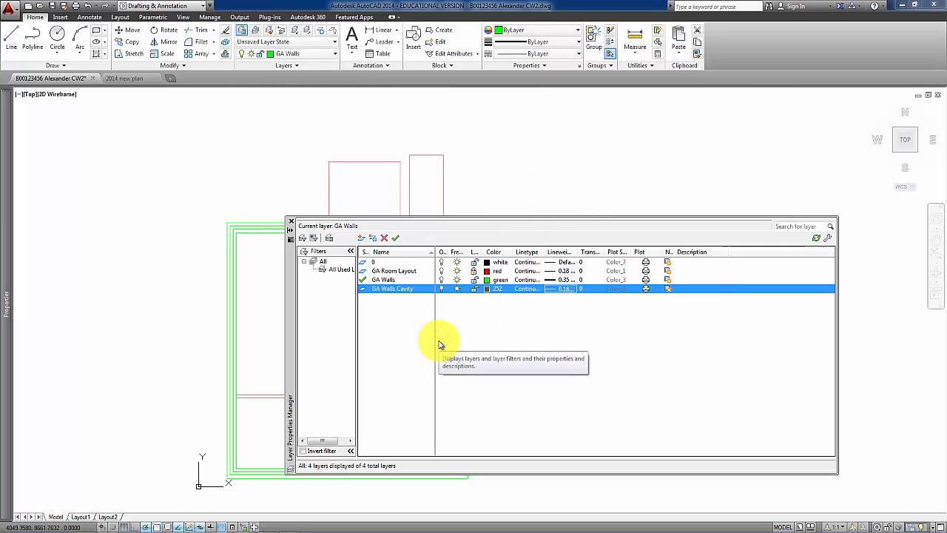
pyautogui.click(292, 223)
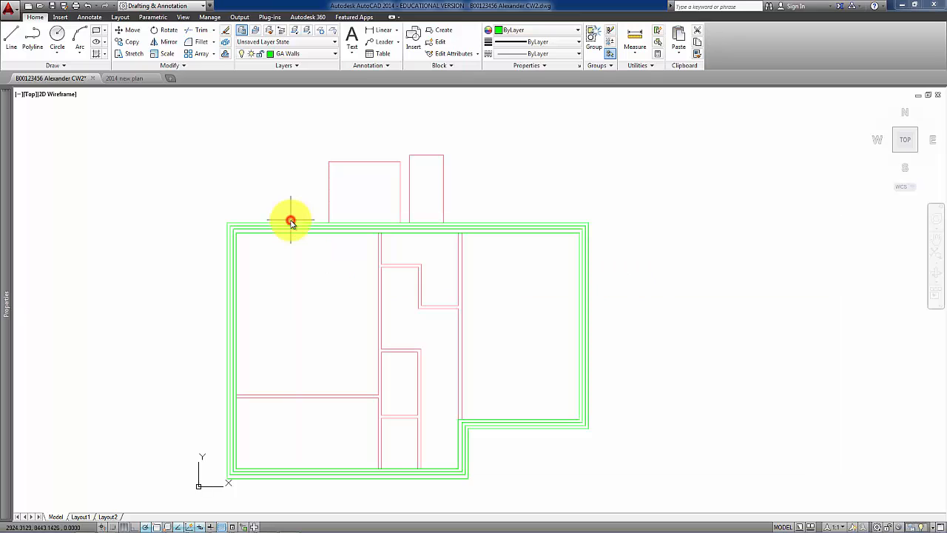
pyautogui.scroll(2, 278, 250)
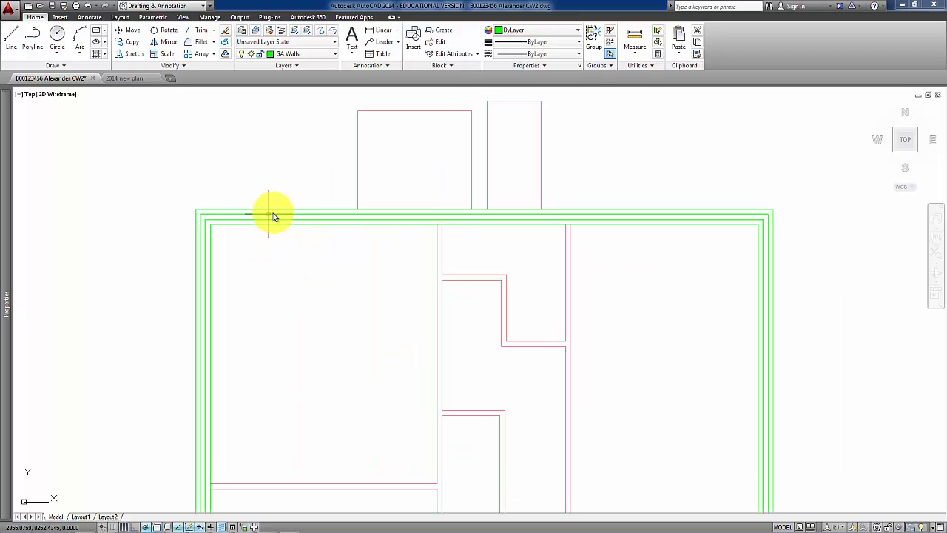
# - Move the two middle outlines of the main building's wall to the GA Walls Cavity layer
pyautogui.click(275, 215)
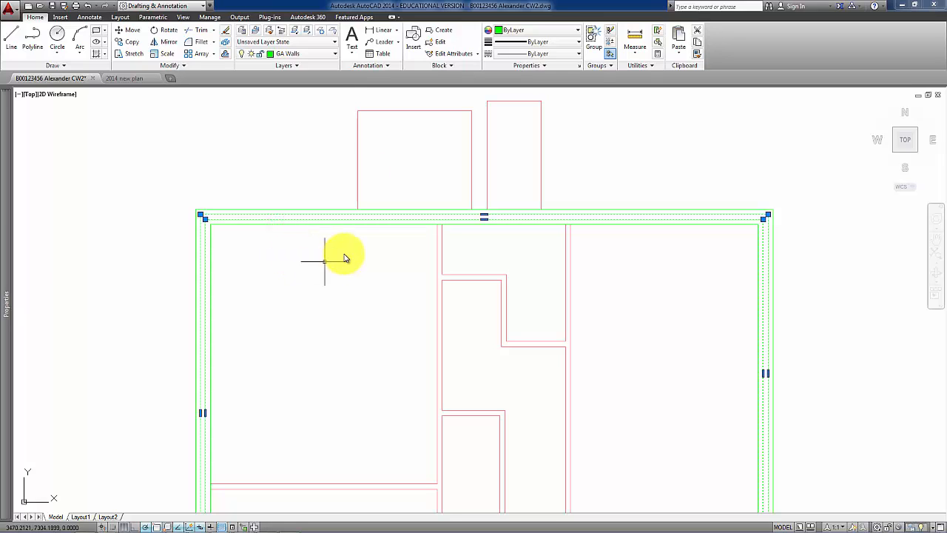
pyautogui.click(335, 55)
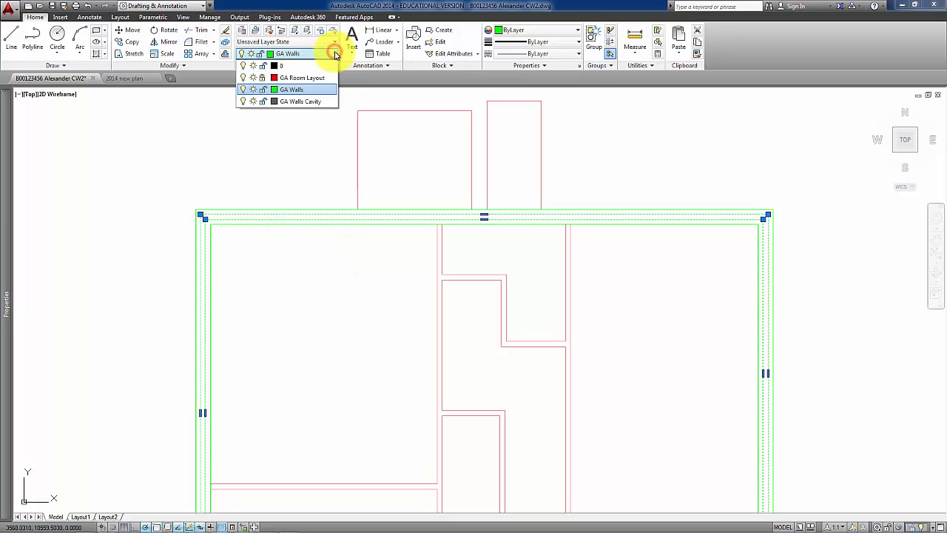
pyautogui.click(316, 101)
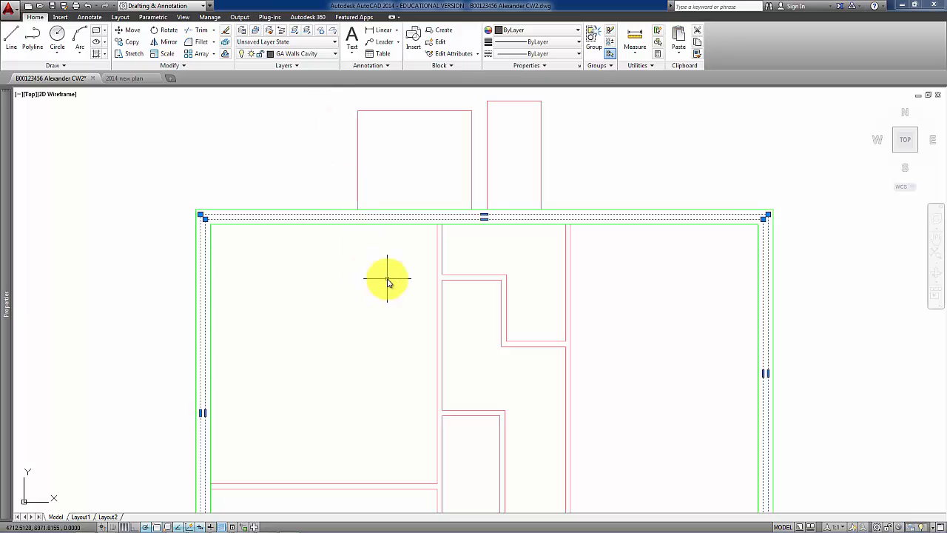
pyautogui.press('Escape')
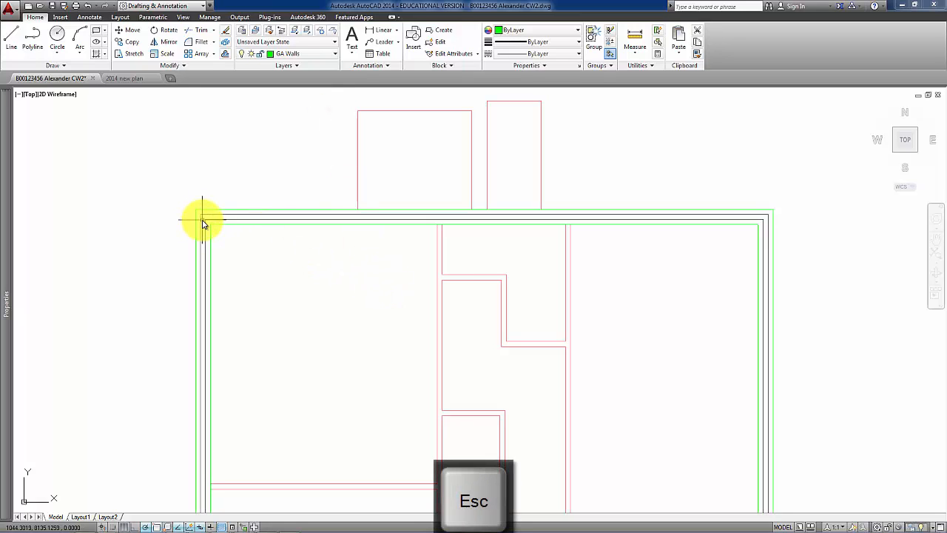
# - Trace the wider small room above the main building with an open polyline along its two sides and top edge
pyautogui.scroll(2, 203, 223)
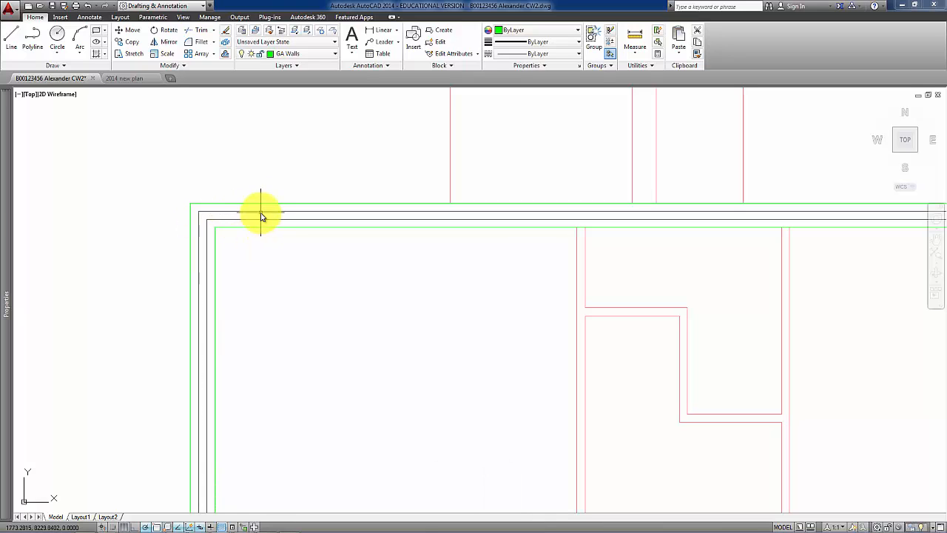
pyautogui.scroll(-4, 286, 271)
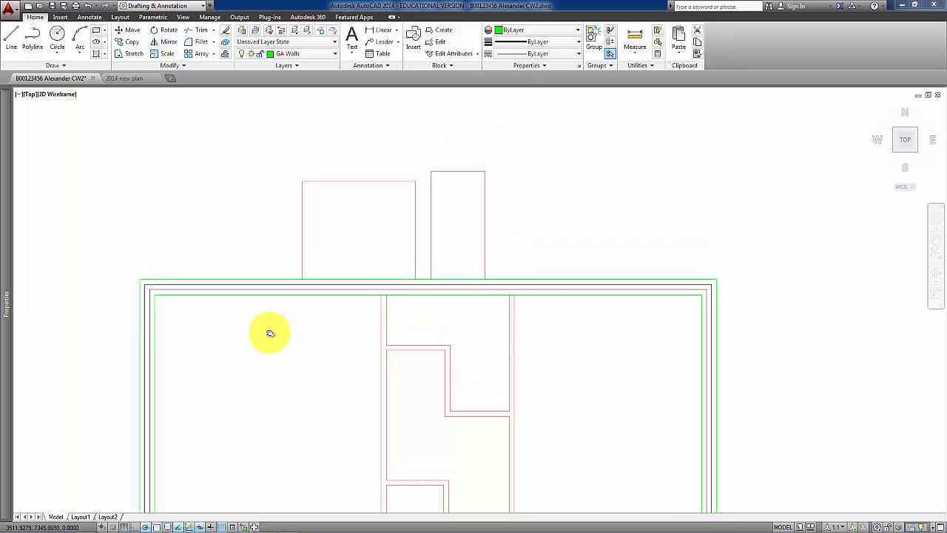
pyautogui.moveTo(270, 333); pyautogui.dragTo(269, 333, button='middle')
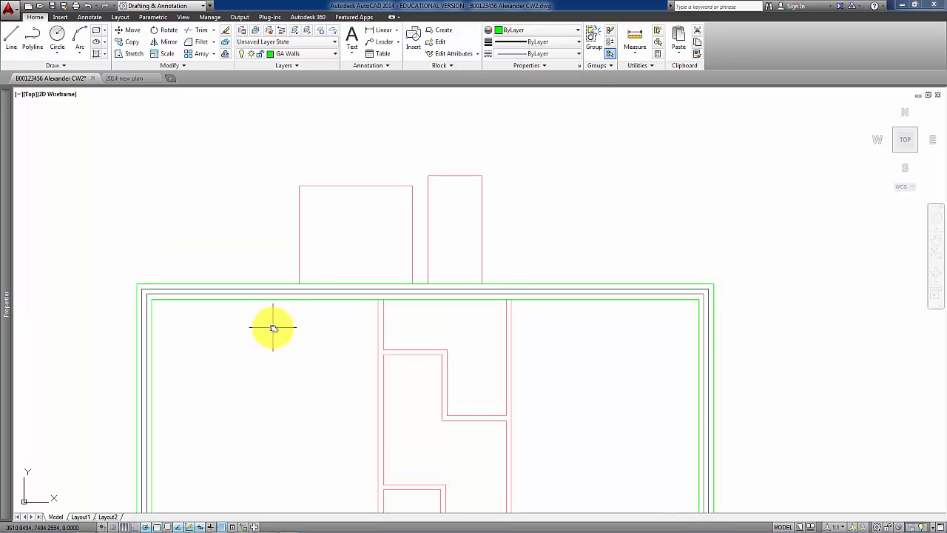
pyautogui.moveTo(318, 264); pyautogui.dragTo(313, 313, button='middle')
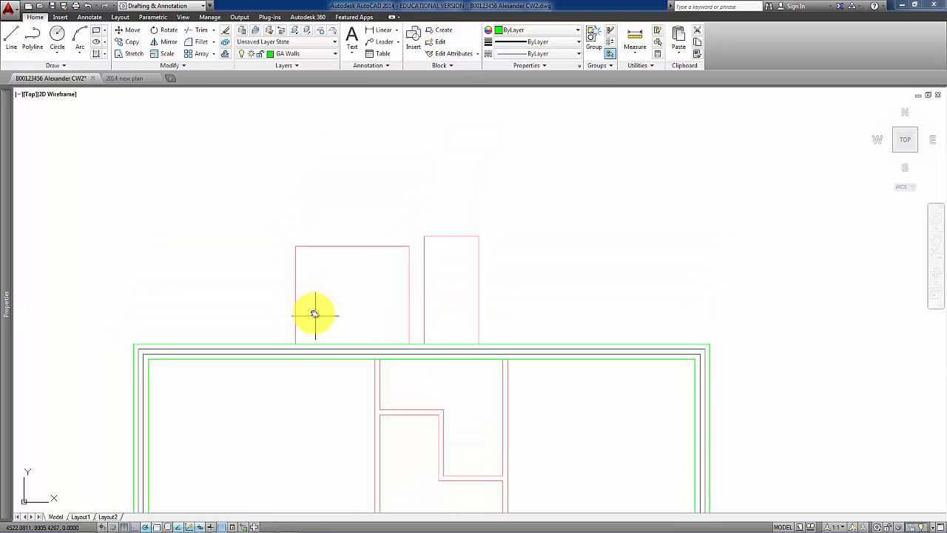
pyautogui.scroll(2, 313, 313)
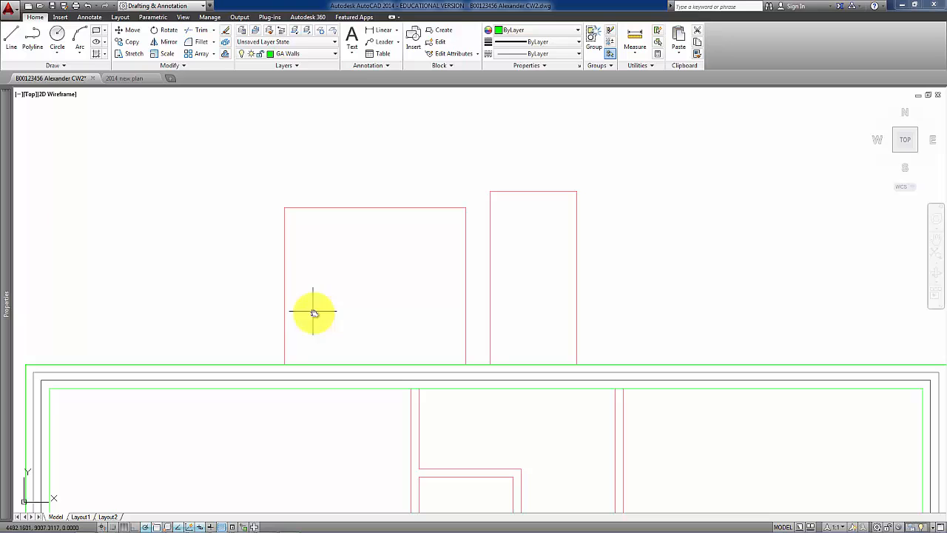
pyautogui.click(37, 42)
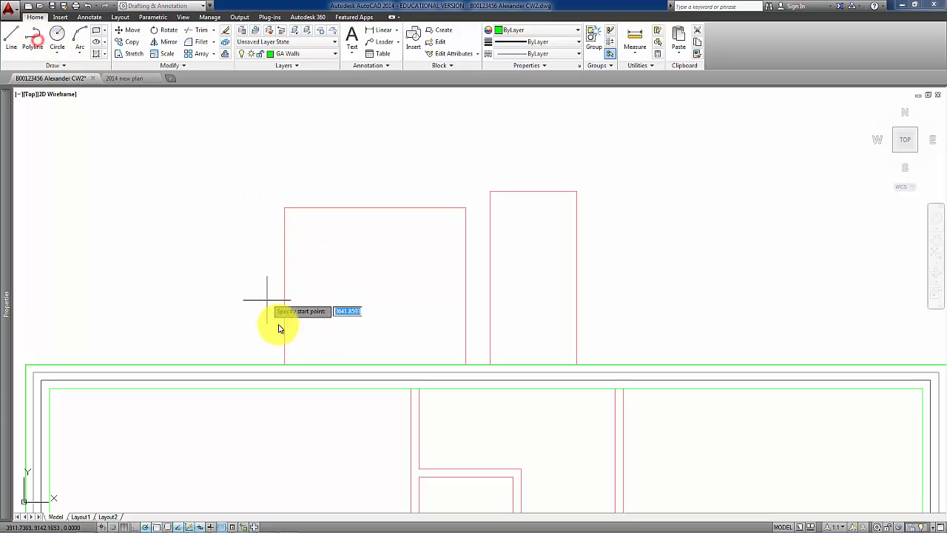
pyautogui.click(284, 364)
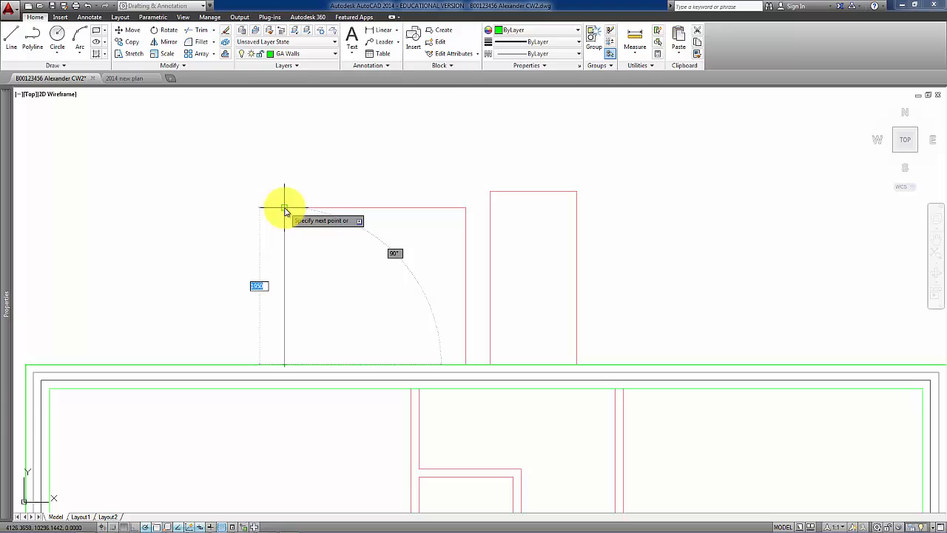
pyautogui.click(465, 208)
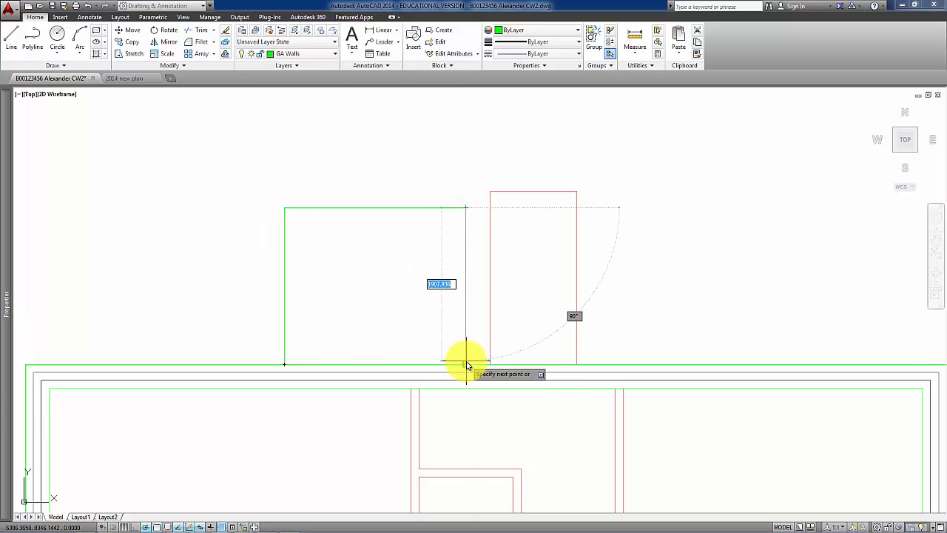
pyautogui.click(465, 362)
pyautogui.press('Return')
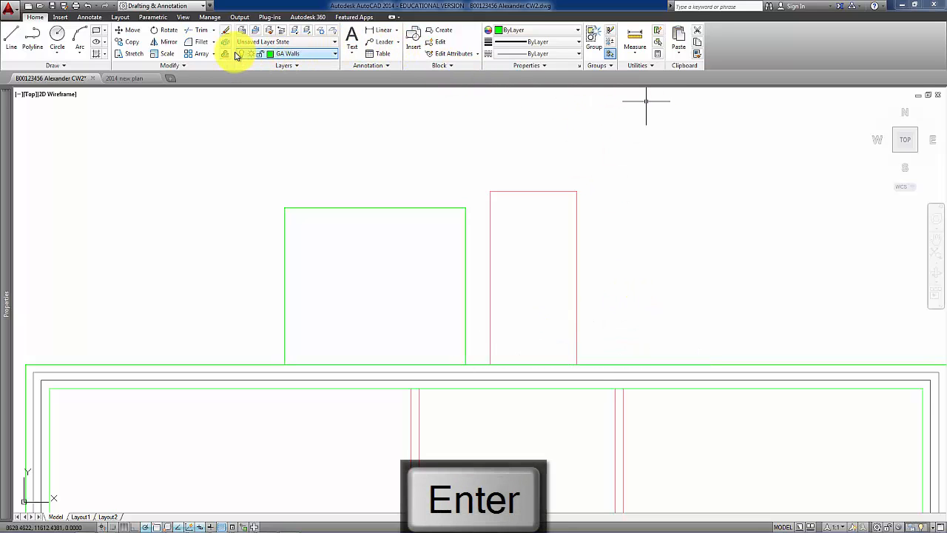
# - Offset the small room's polyline outward three times by 100, each time from the newest line
pyautogui.write('100')
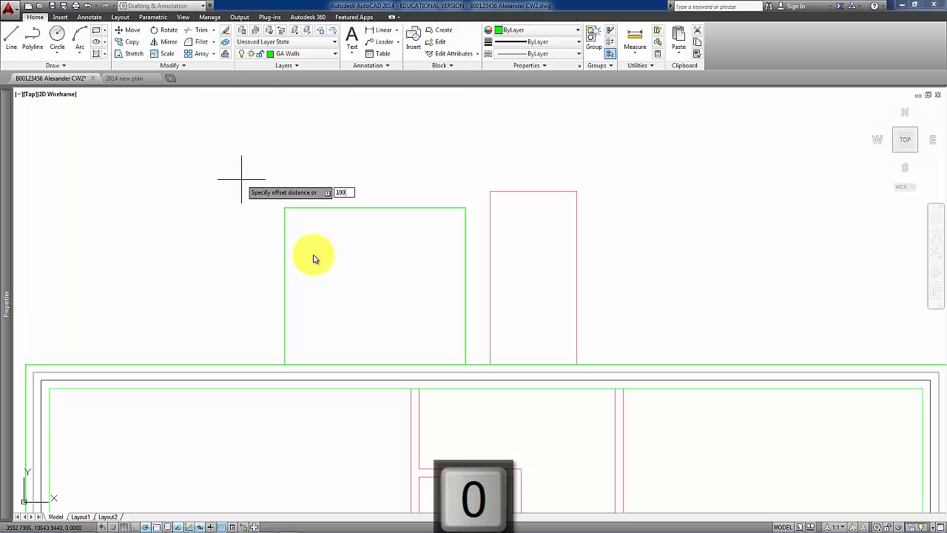
pyautogui.press('Return')
pyautogui.click(285, 239)
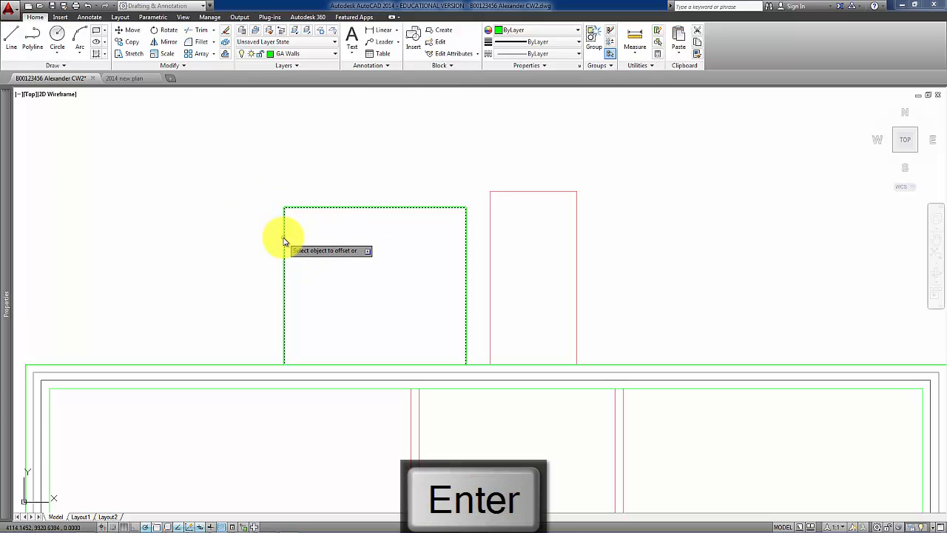
pyautogui.click(251, 236)
pyautogui.click(277, 232)
pyautogui.click(236, 225)
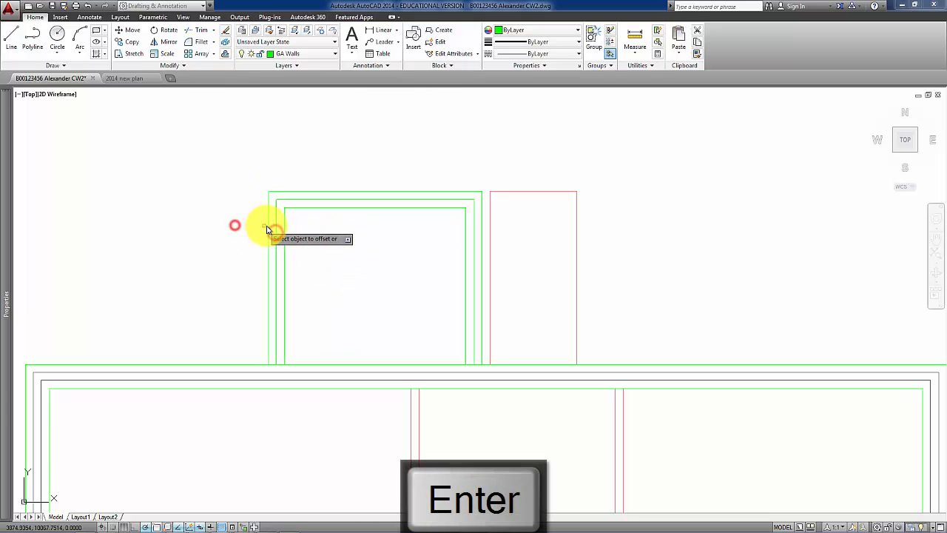
pyautogui.click(212, 216)
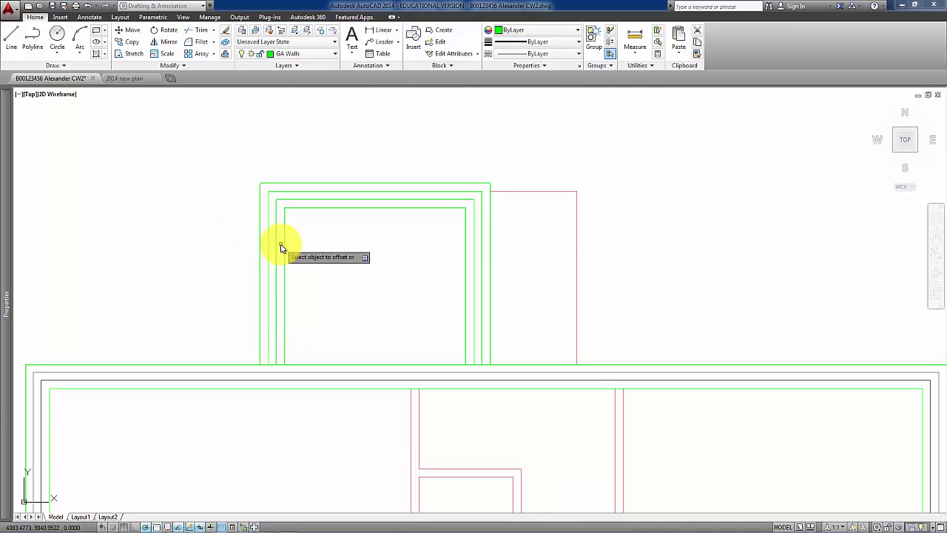
pyautogui.press('Return')
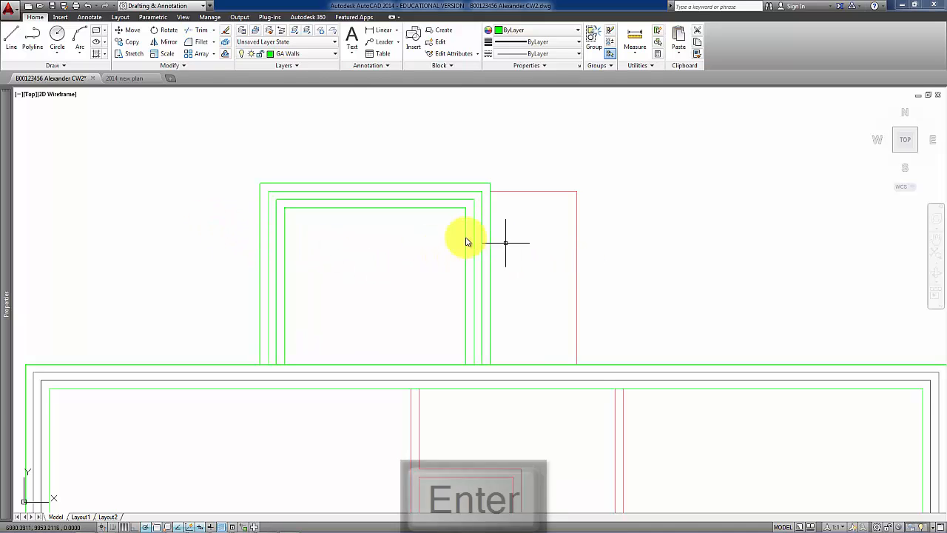
# - Move the two middle wall lines around the wider small room to the GA Walls Cavity layer
pyautogui.click(432, 199)
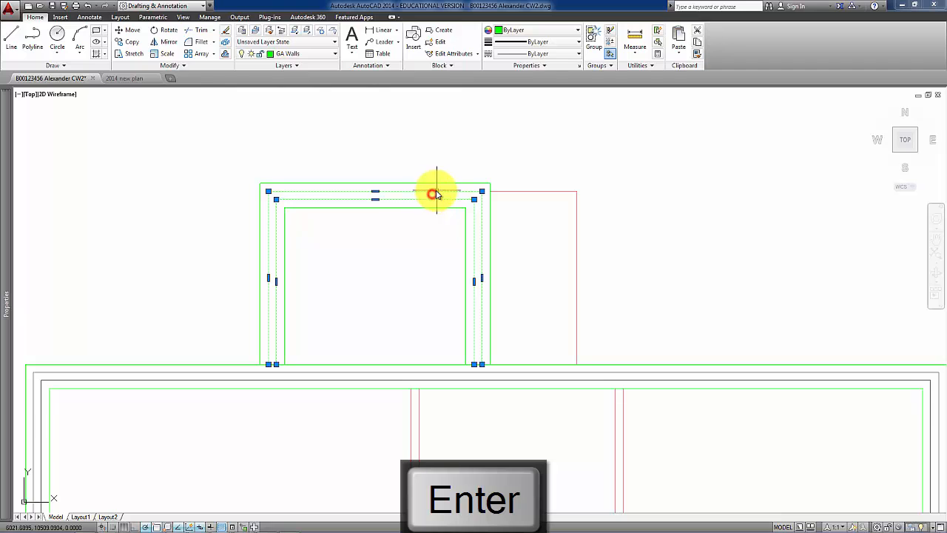
pyautogui.click(333, 54)
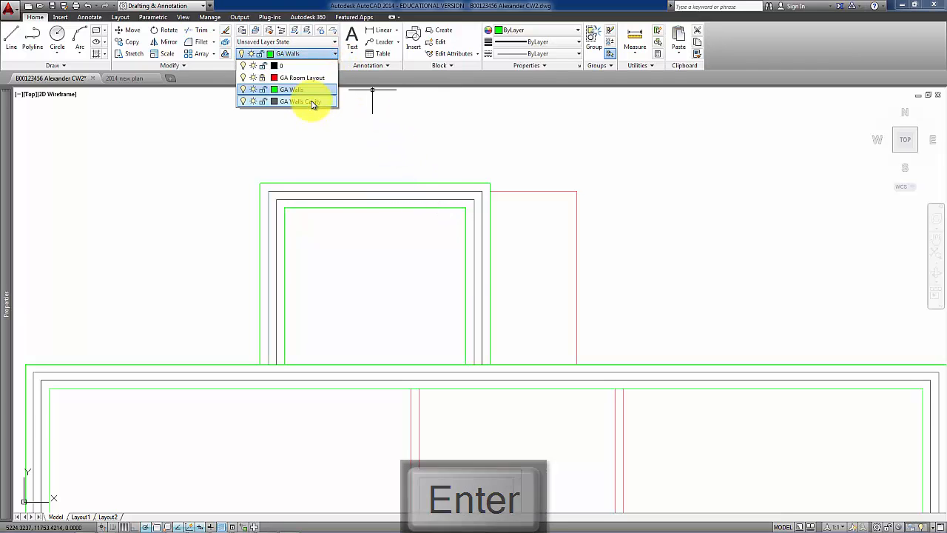
pyautogui.click(311, 101)
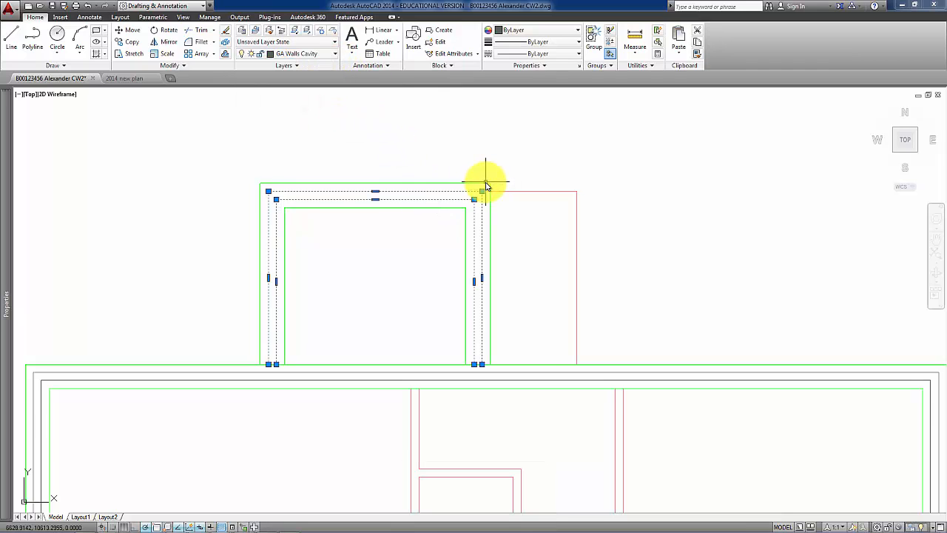
pyautogui.press('Escape')
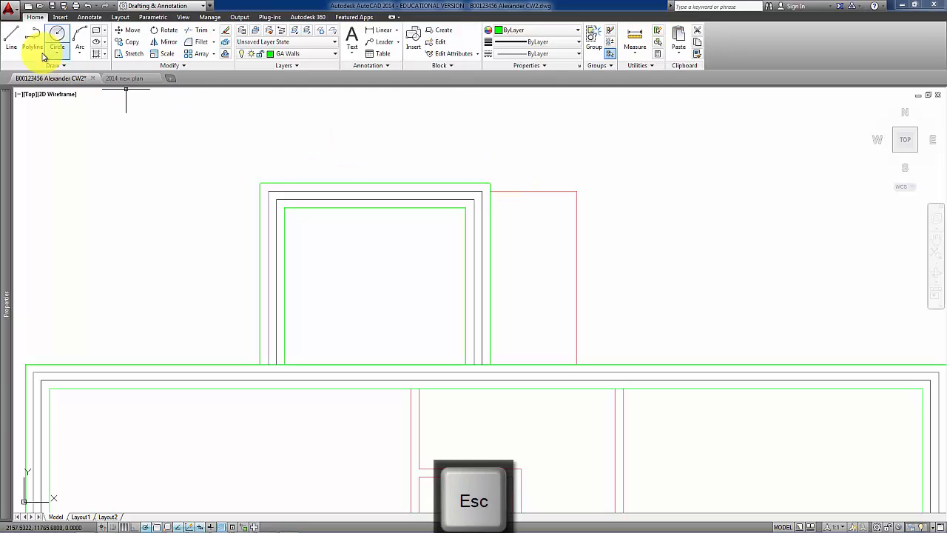
# - Draw a line along the outer side of the narrow room, from its upper corner down to the main wall
pyautogui.click(12, 43)
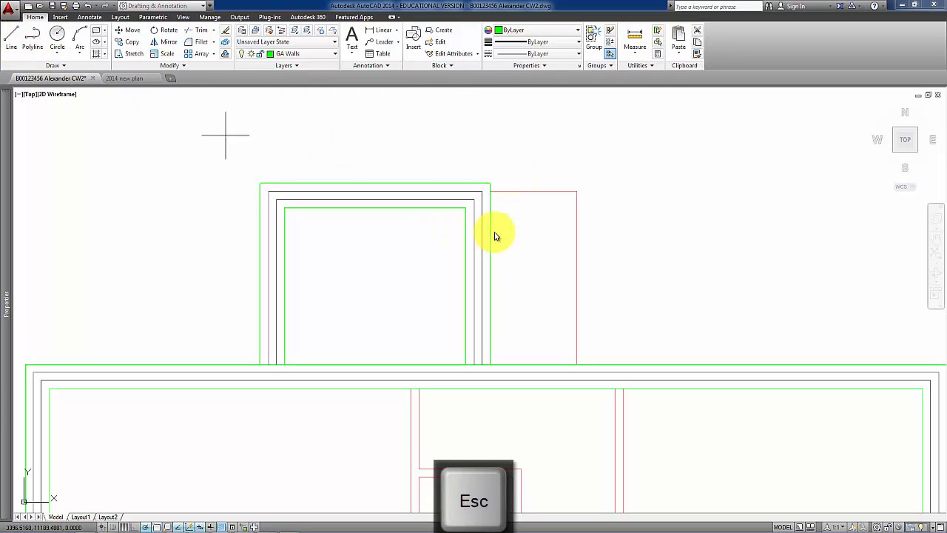
pyautogui.click(578, 193)
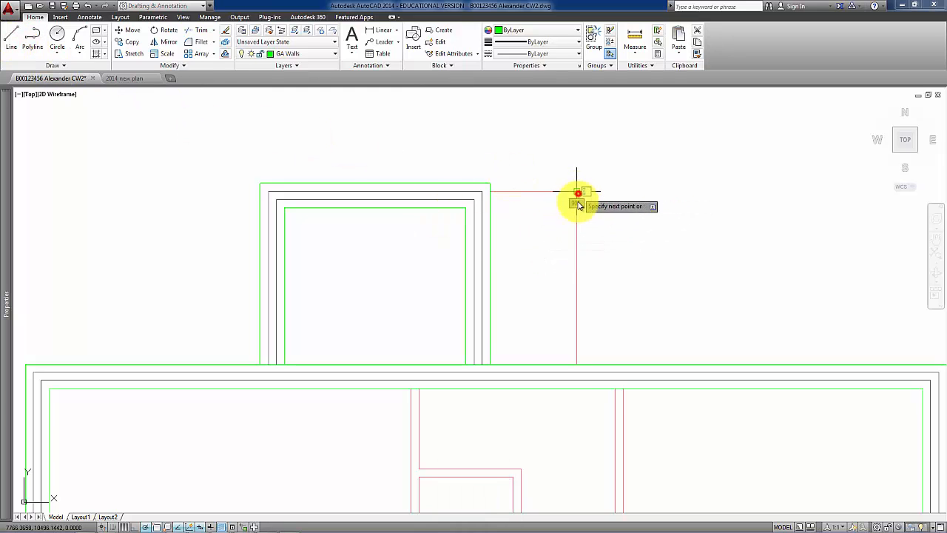
pyautogui.click(576, 361)
pyautogui.press('Return')
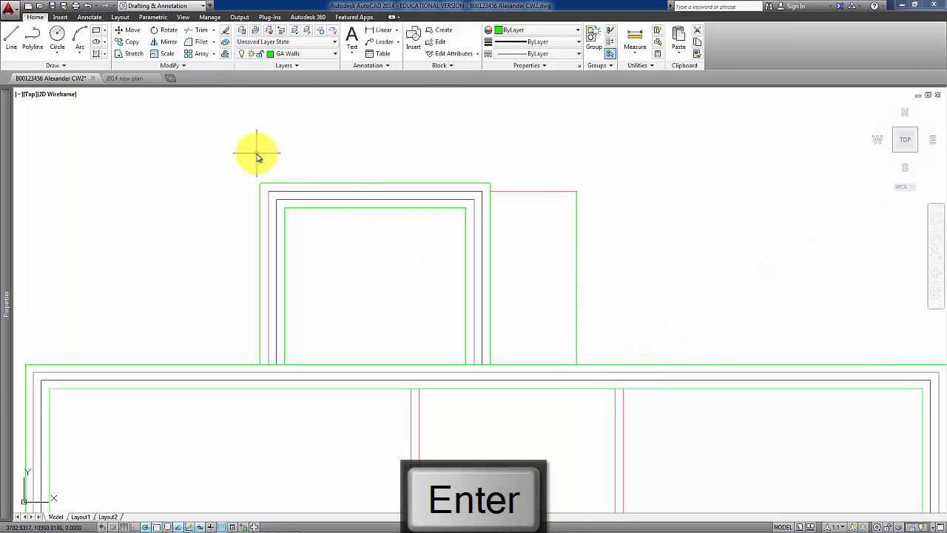
# - Offset the narrow room's side line outward by 100
pyautogui.click(227, 54)
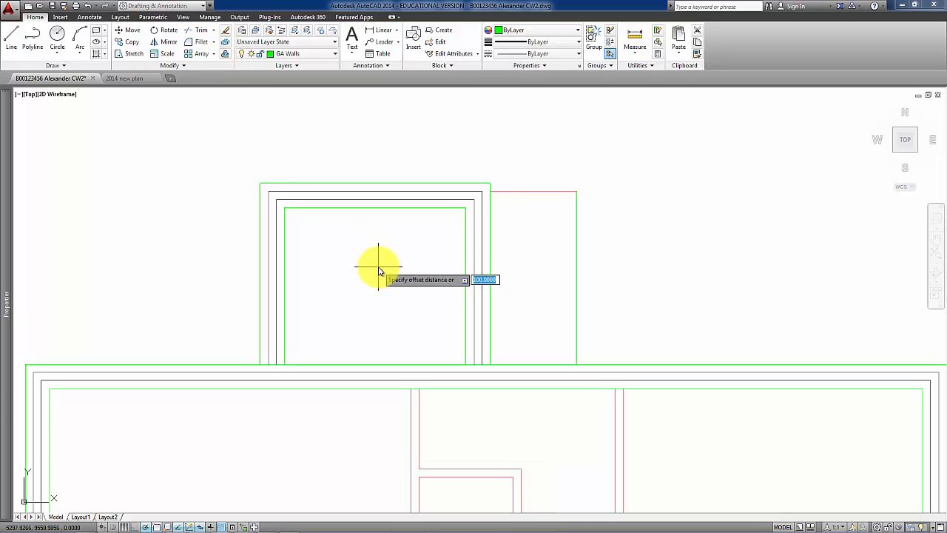
pyautogui.write('100')
pyautogui.press('Return')
pyautogui.click(520, 292)
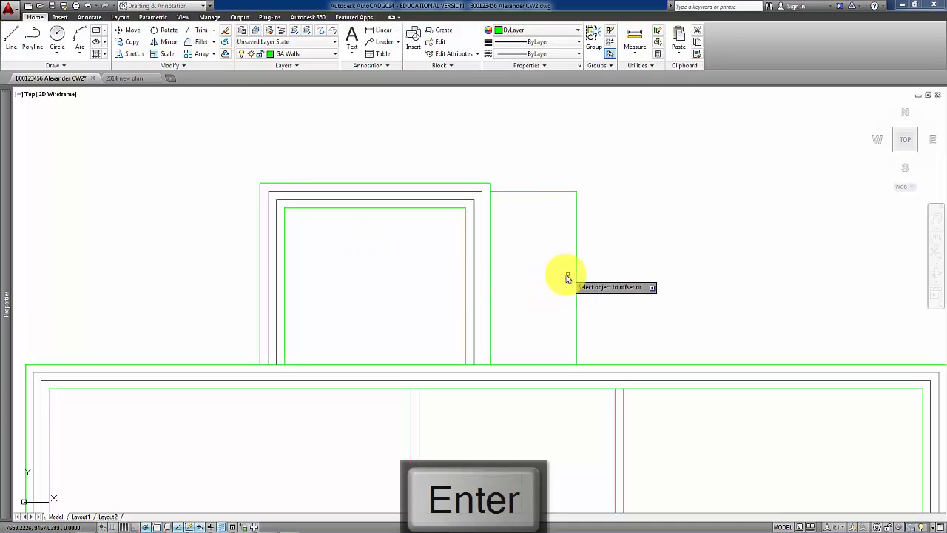
pyautogui.click(577, 278)
pyautogui.click(633, 278)
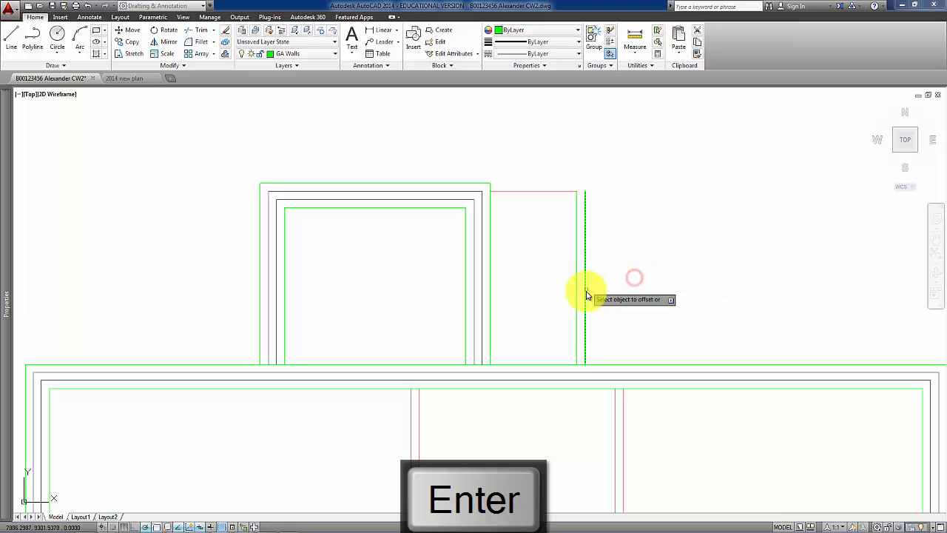
# - Explode the wall polylines of the wider small room and the main building into separate lines
pyautogui.scroll(-2, 444, 304)
pyautogui.moveTo(450, 298); pyautogui.dragTo(488, 264, button='middle')
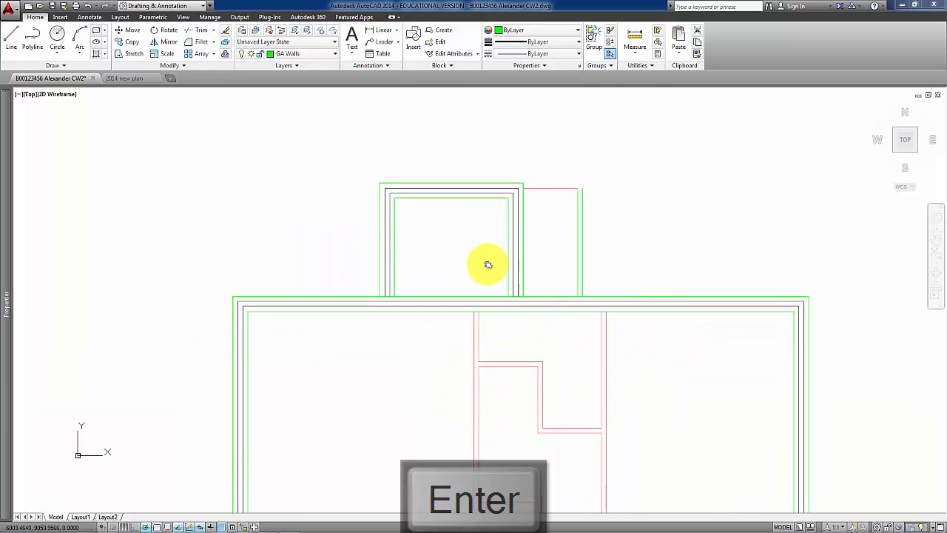
pyautogui.click(410, 255)
pyautogui.click(371, 247)
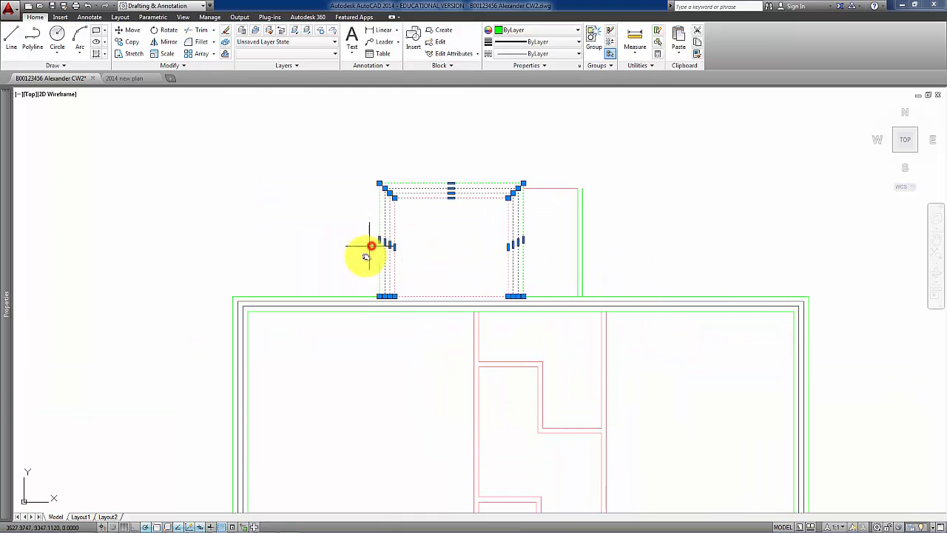
pyautogui.click(359, 326)
pyautogui.click(347, 279)
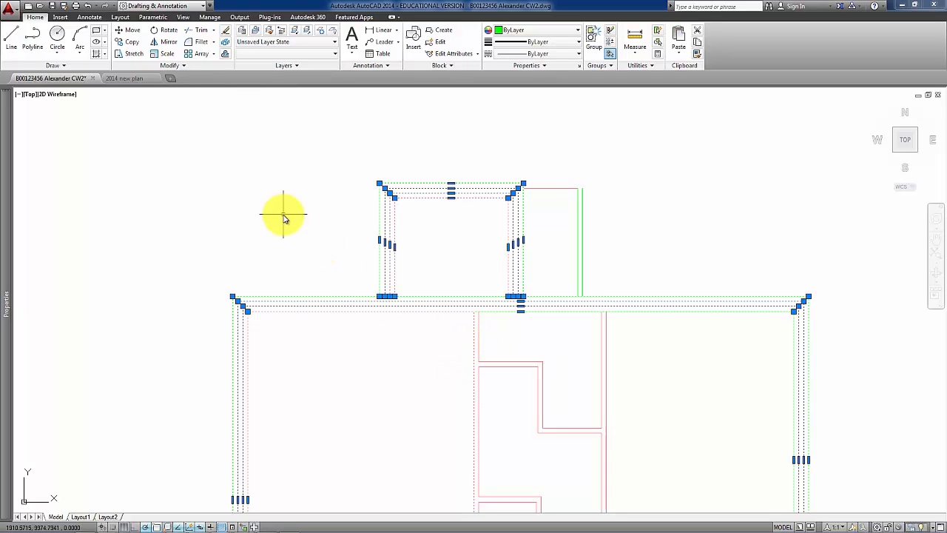
pyautogui.click(226, 48)
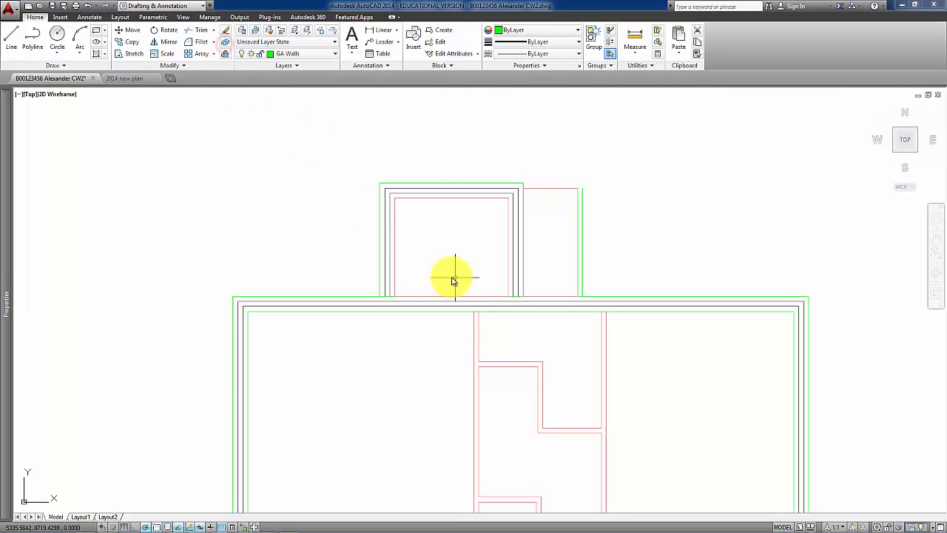
pyautogui.click(474, 338)
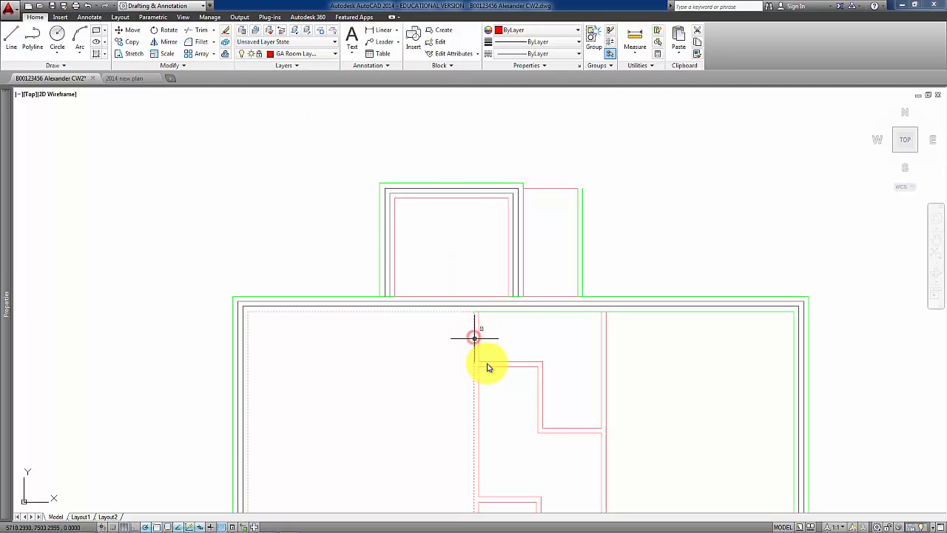
pyautogui.press('Escape')
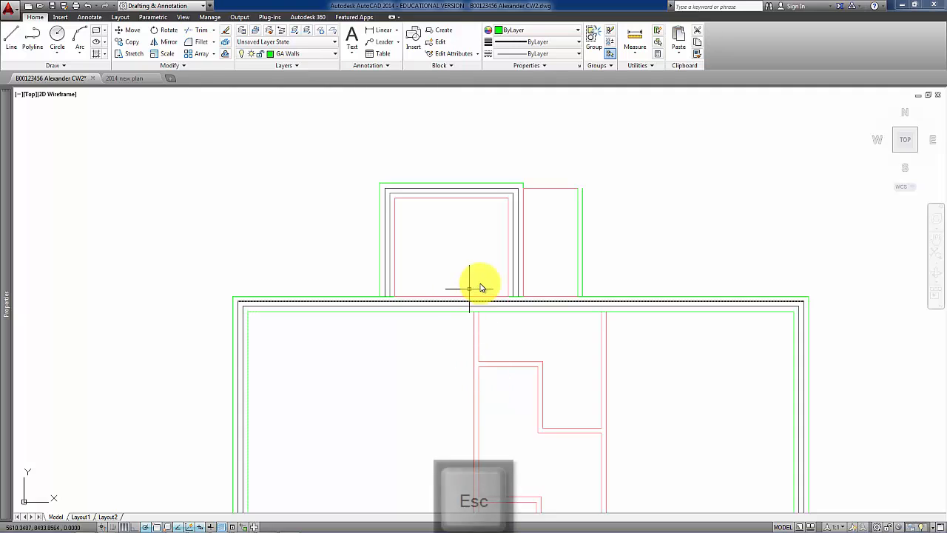
pyautogui.scroll(3, 486, 266)
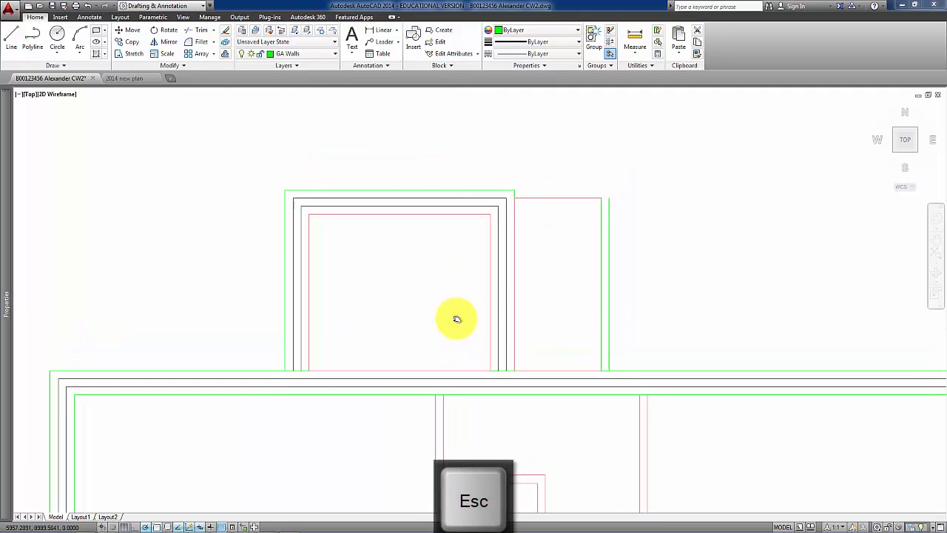
# - Turn off the GA Room Layout layer
pyautogui.click(334, 55)
pyautogui.click(243, 77)
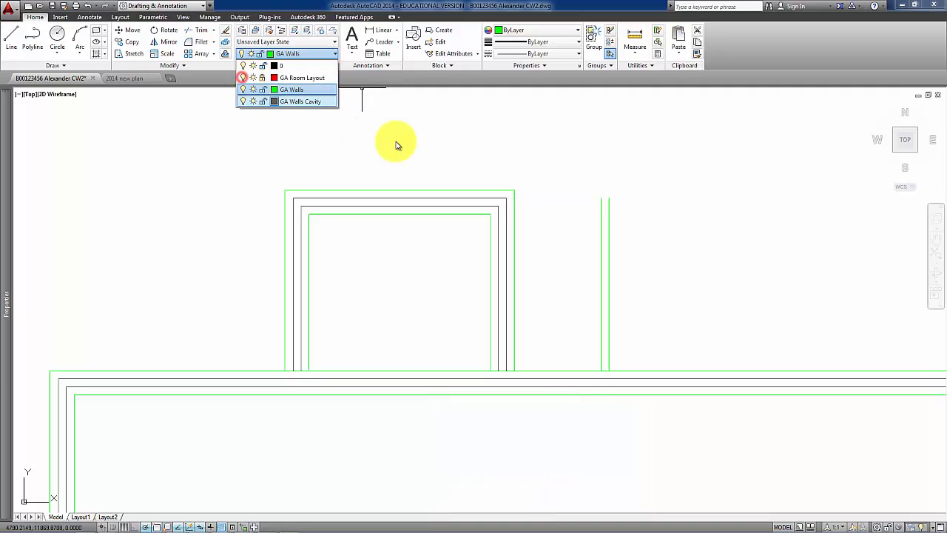
pyautogui.click(454, 144)
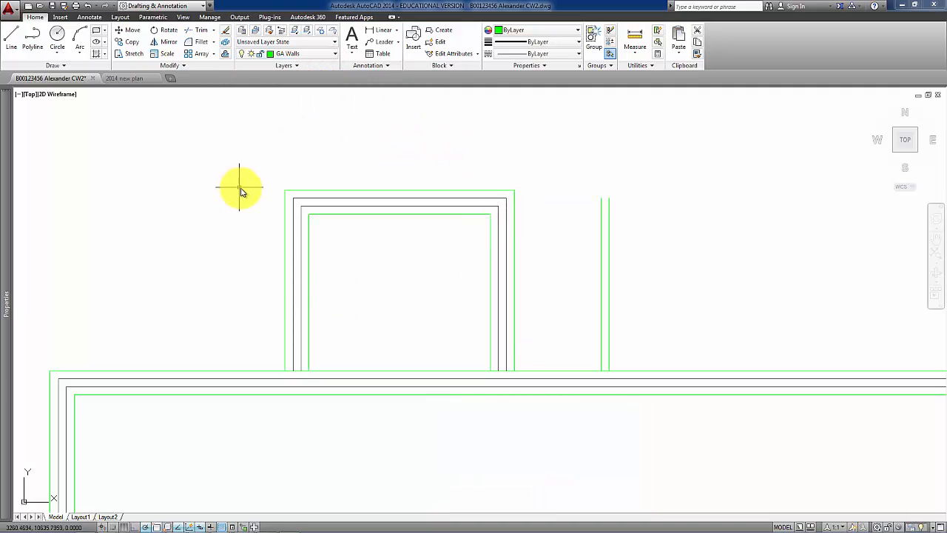
pyautogui.click(201, 33)
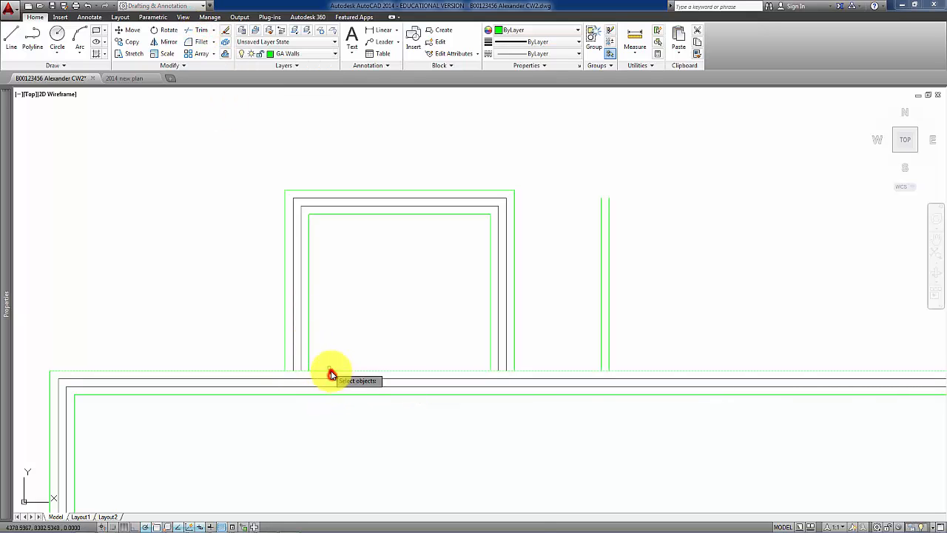
pyautogui.press('Return')
pyautogui.click(304, 371)
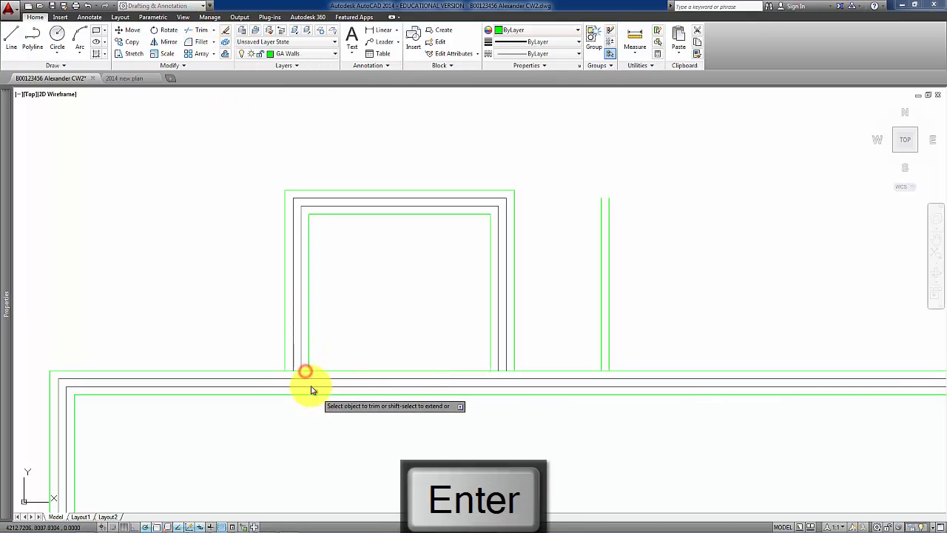
pyautogui.click(305, 370)
pyautogui.press('Return')
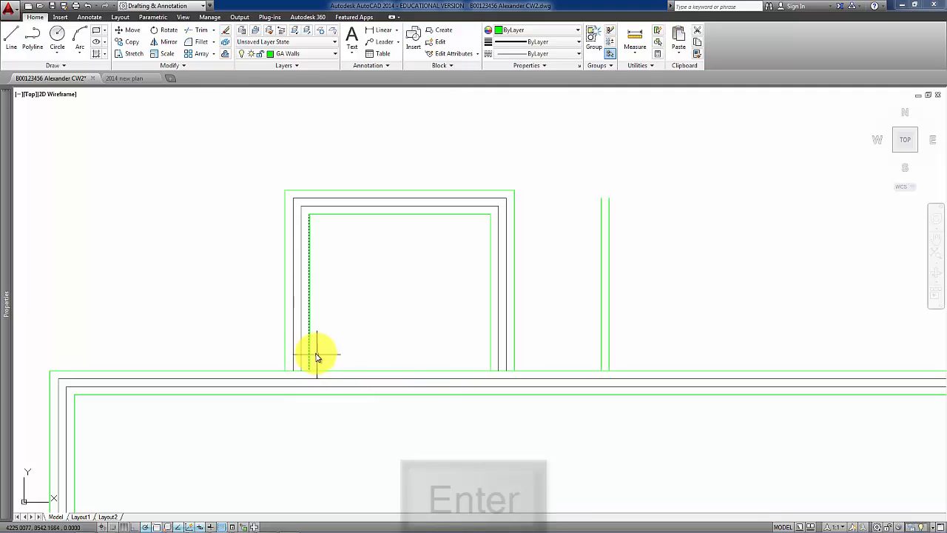
# - Trim the main building's outer wall line between the outer and inner faces of both side walls of the wider small room
pyautogui.press('Return')
pyautogui.click(286, 345)
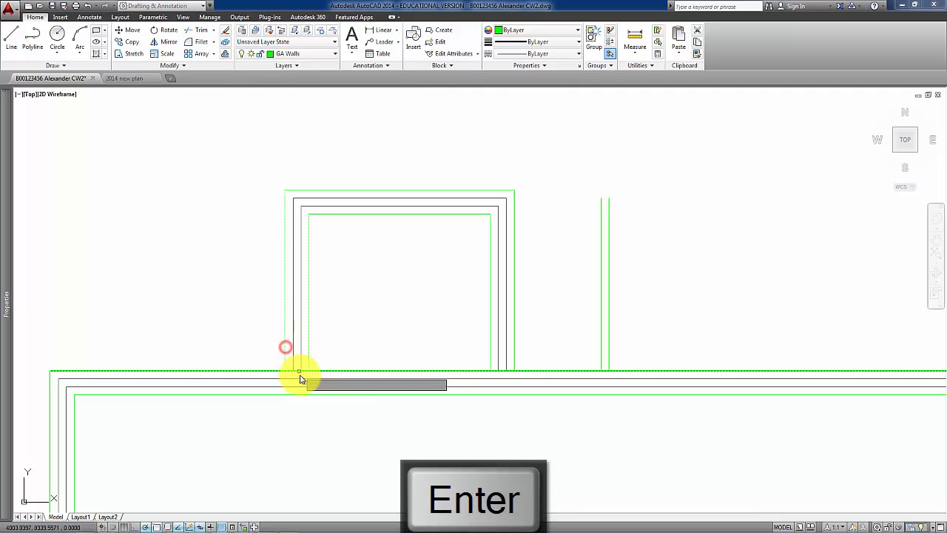
pyautogui.press('Return')
pyautogui.click(298, 370)
pyautogui.press('Return')
pyautogui.press('Return')
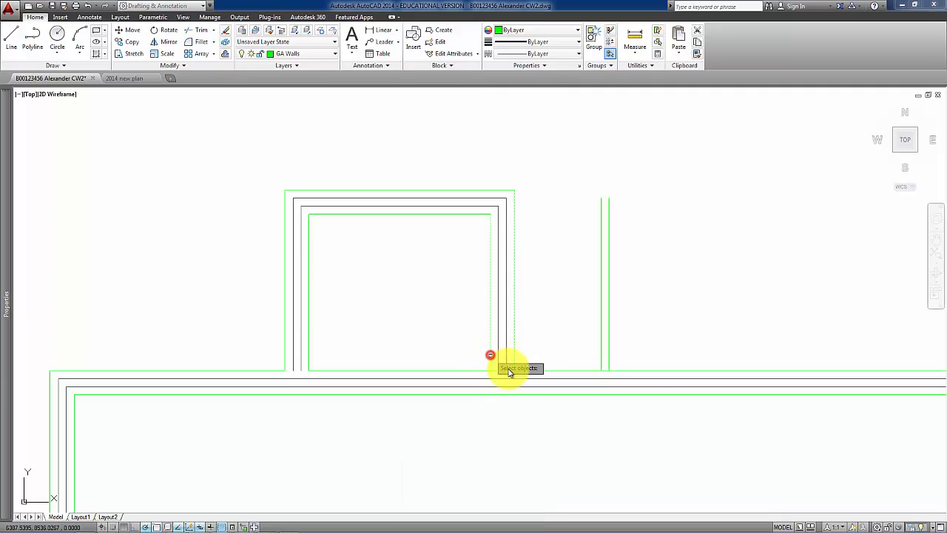
pyautogui.press('Return')
pyautogui.click(504, 373)
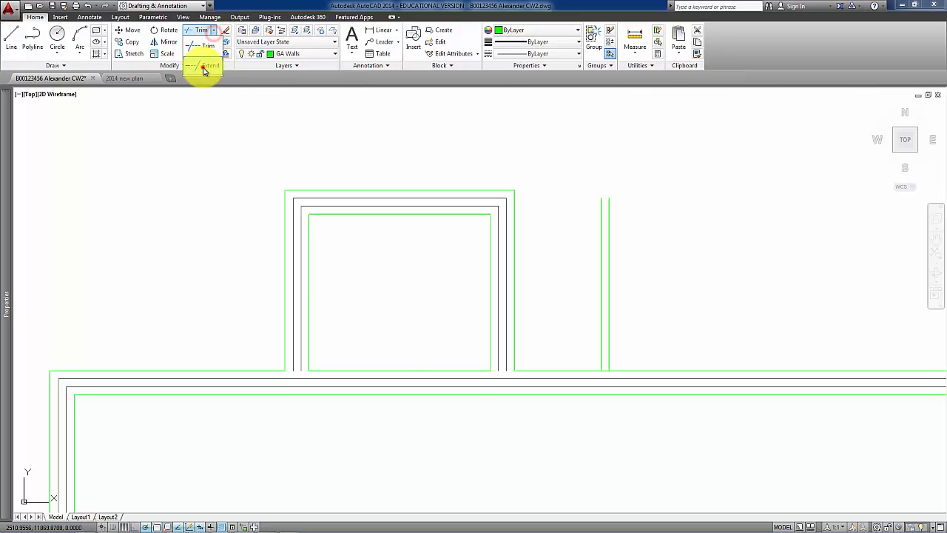
# - Extend the four cavity lines of the wider room's side walls down to the inner cavity line of the main wall
pyautogui.click(204, 67)
pyautogui.click(392, 387)
pyautogui.press('Return')
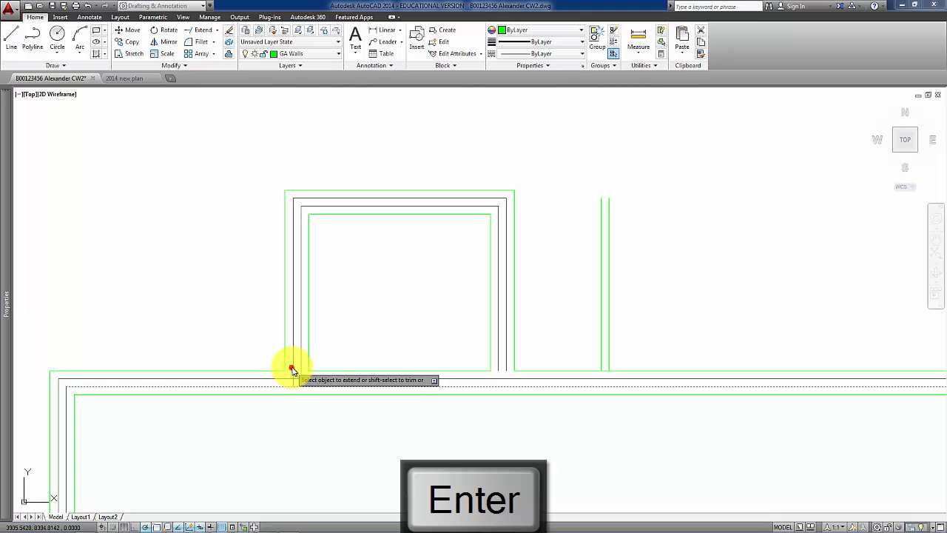
pyautogui.click(292, 370)
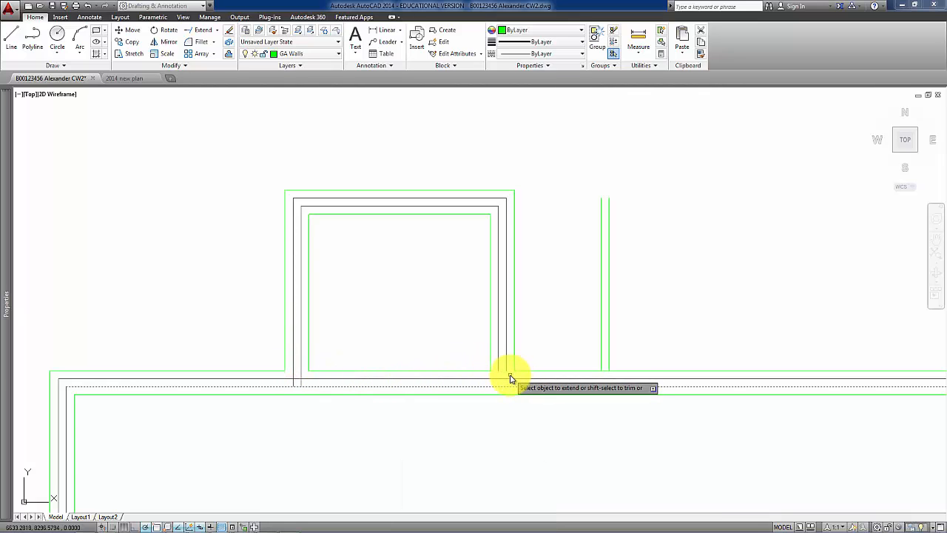
pyautogui.click(503, 380)
pyautogui.press('Return')
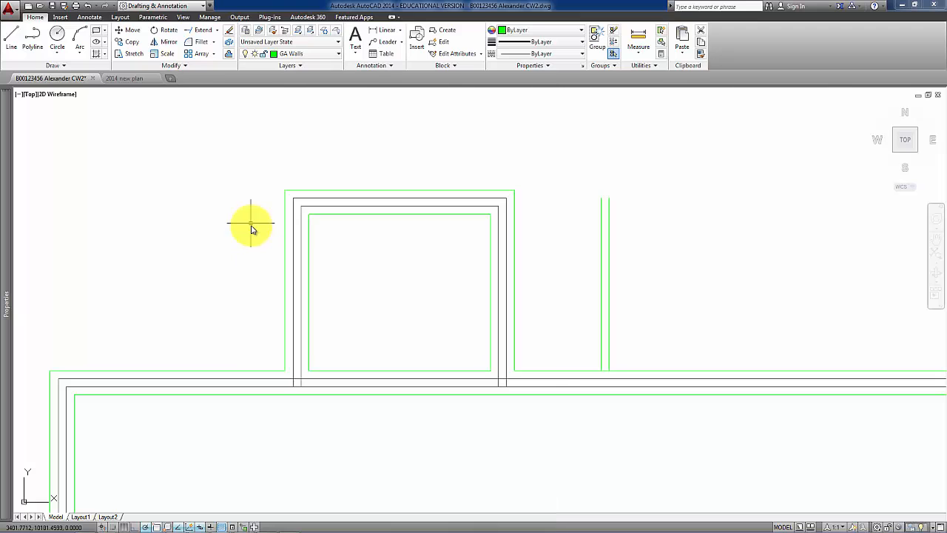
# - Trim the overlapping cavity lines at both junctions between the wider room's side walls and the main wall, leaving the cavities connected
pyautogui.write('tr')
pyautogui.press('Return')
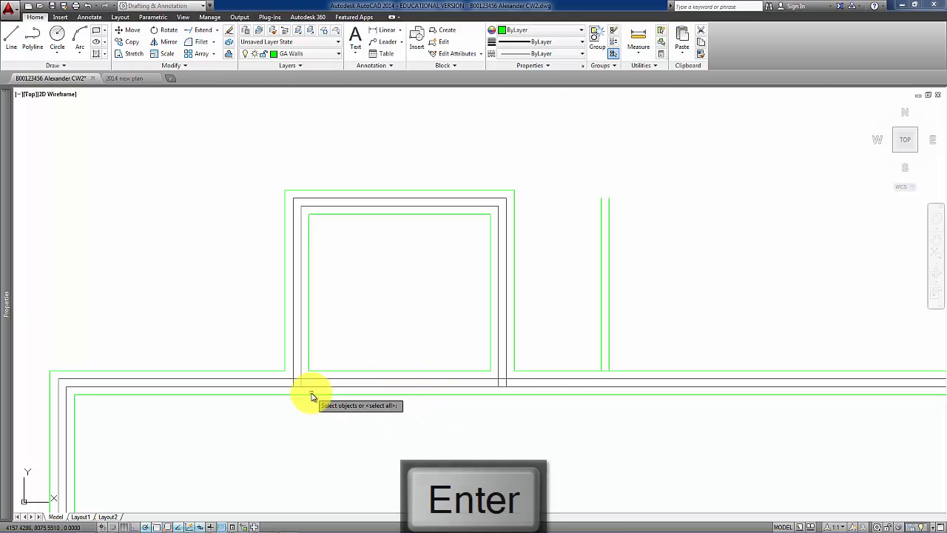
pyautogui.click(312, 389)
pyautogui.click(290, 375)
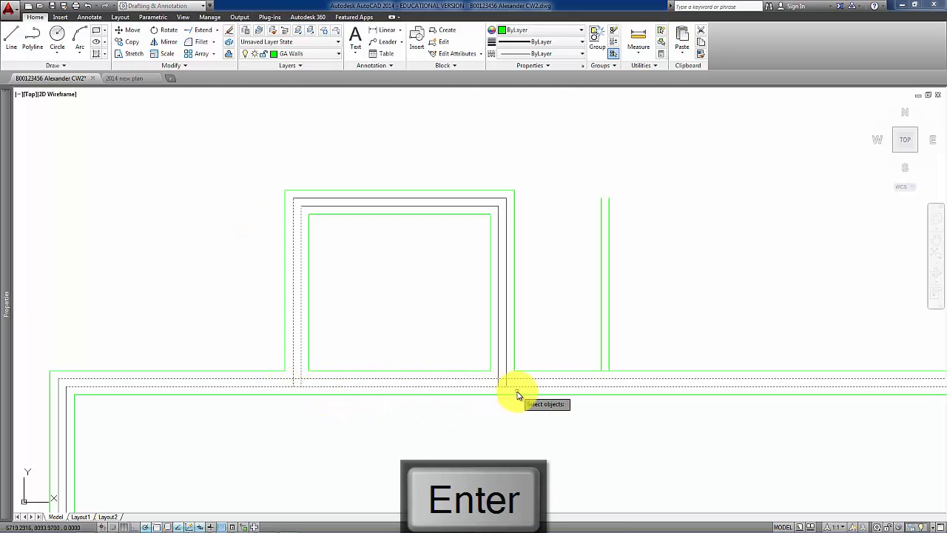
pyautogui.click(516, 392)
pyautogui.click(494, 378)
pyautogui.press('Return')
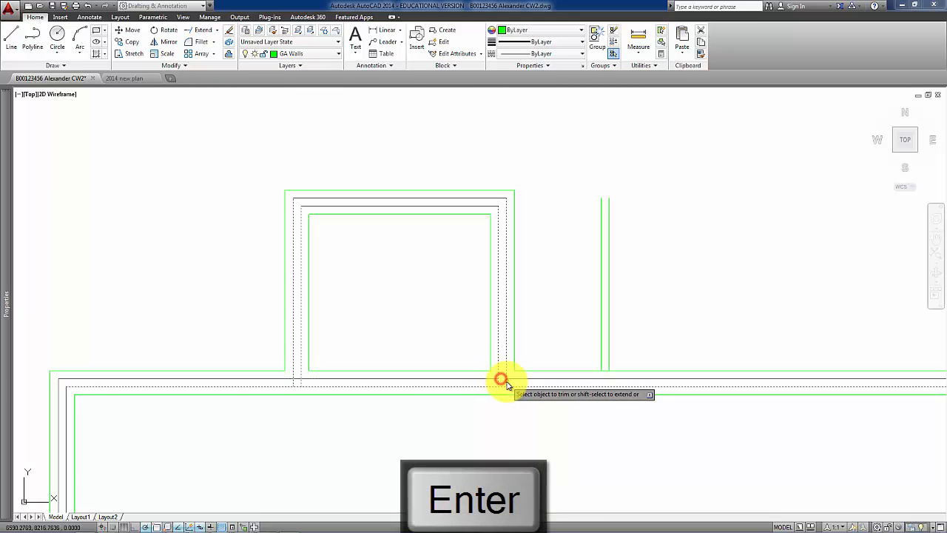
pyautogui.click(500, 385)
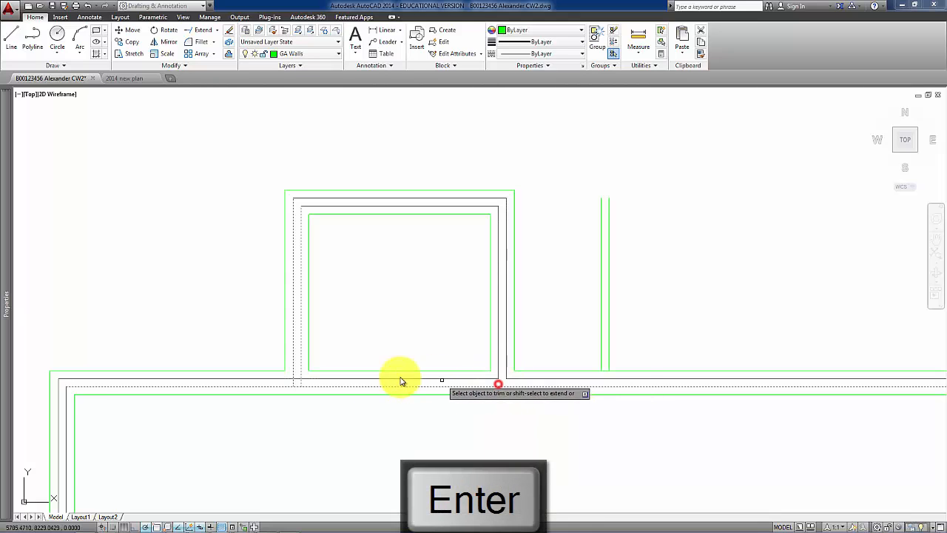
pyautogui.click(294, 382)
pyautogui.press('Return')
# - Draw a line from the wider room's outer cavity corner across to the upper end of the narrow room's inner side line
pyautogui.moveTo(602, 300)
pyautogui.mouseDown(button='middle')
pyautogui.moveTo(537, 332)
pyautogui.moveTo(472, 257)
pyautogui.mouseUp(button='middle')
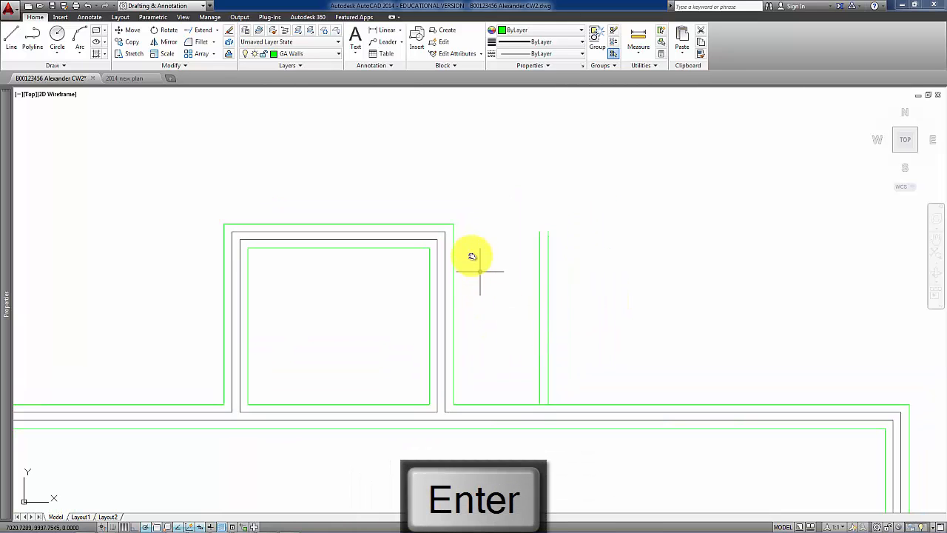
pyautogui.click(18, 43)
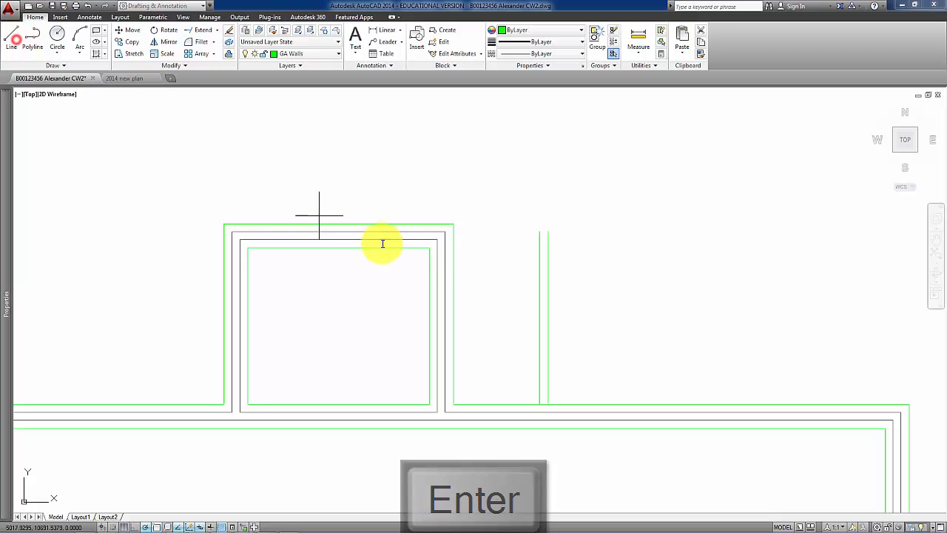
pyautogui.click(447, 232)
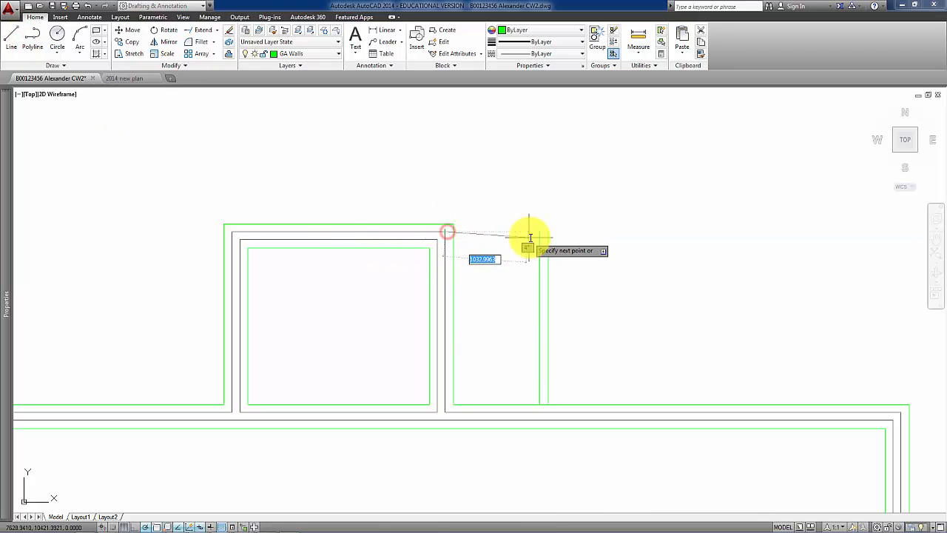
pyautogui.click(539, 231)
pyautogui.press('Return')
# - Fillet the narrow room's inner corner beside the wider room and its outermost wall corner with radius 0
pyautogui.scroll(2, 476, 209)
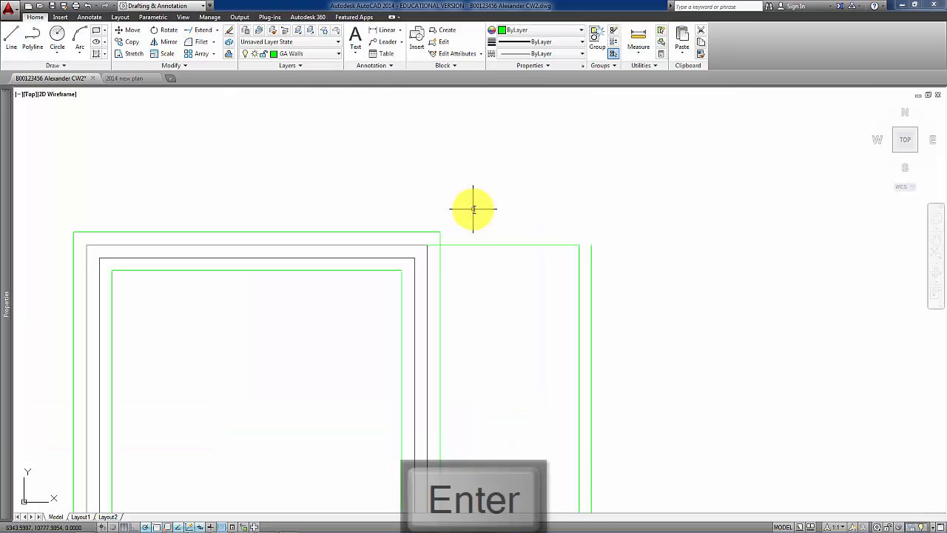
pyautogui.click(214, 44)
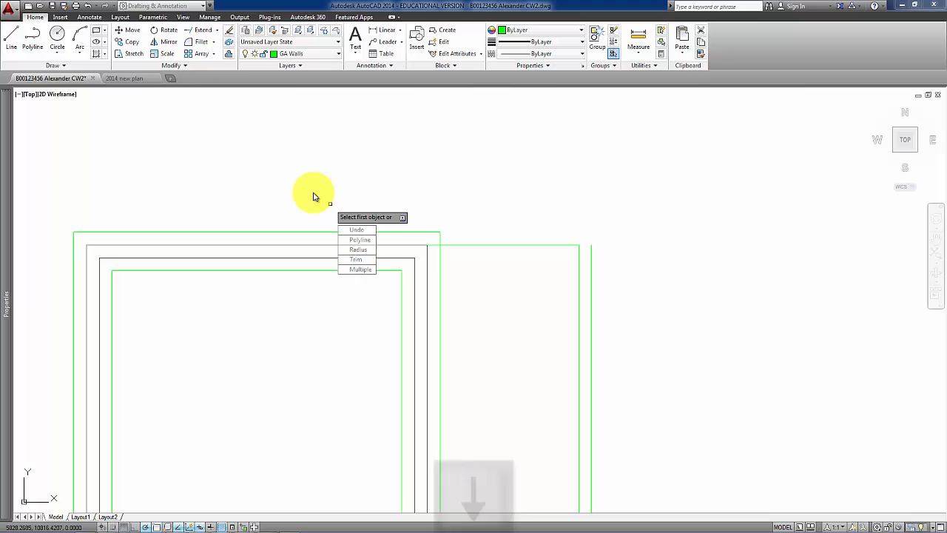
pyautogui.click(360, 249)
pyautogui.write('0')
pyautogui.press('Return')
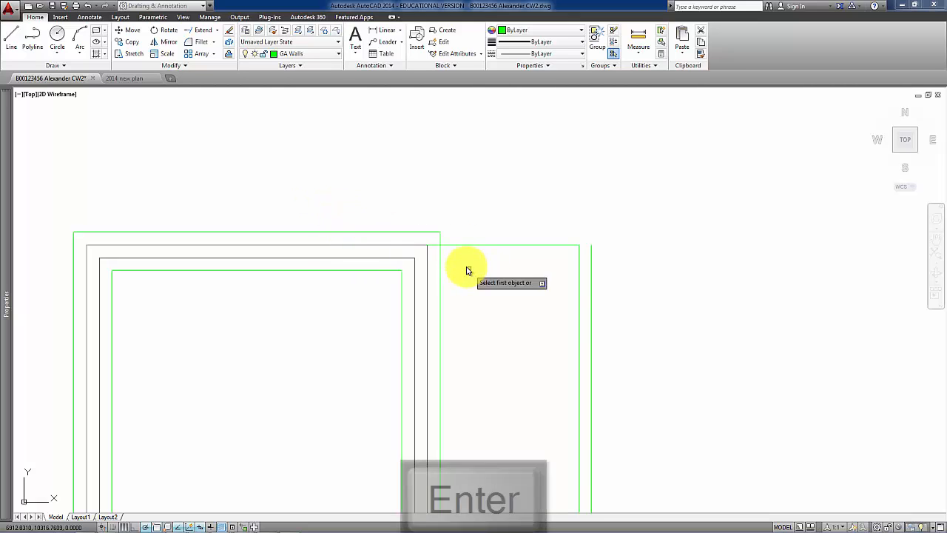
pyautogui.click(440, 262)
pyautogui.click(461, 245)
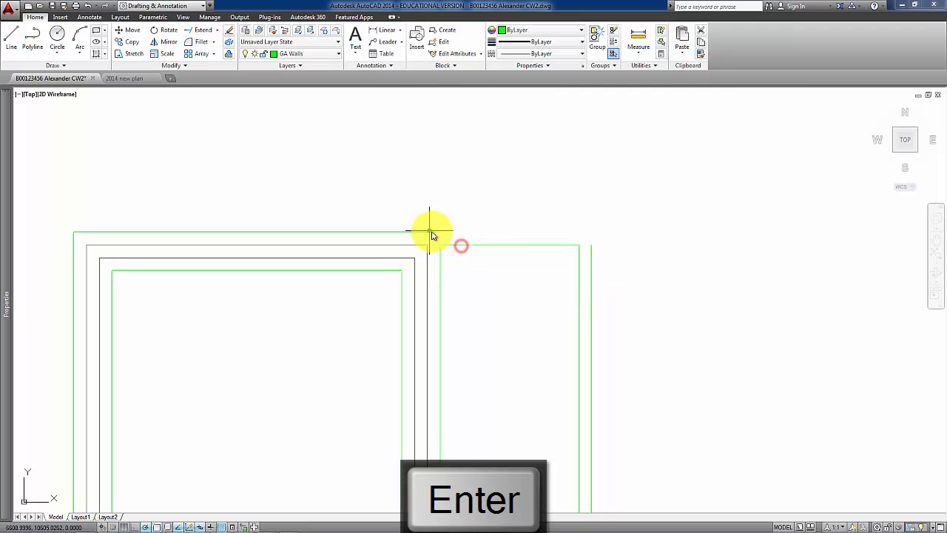
pyautogui.click(429, 233)
pyautogui.click(591, 272)
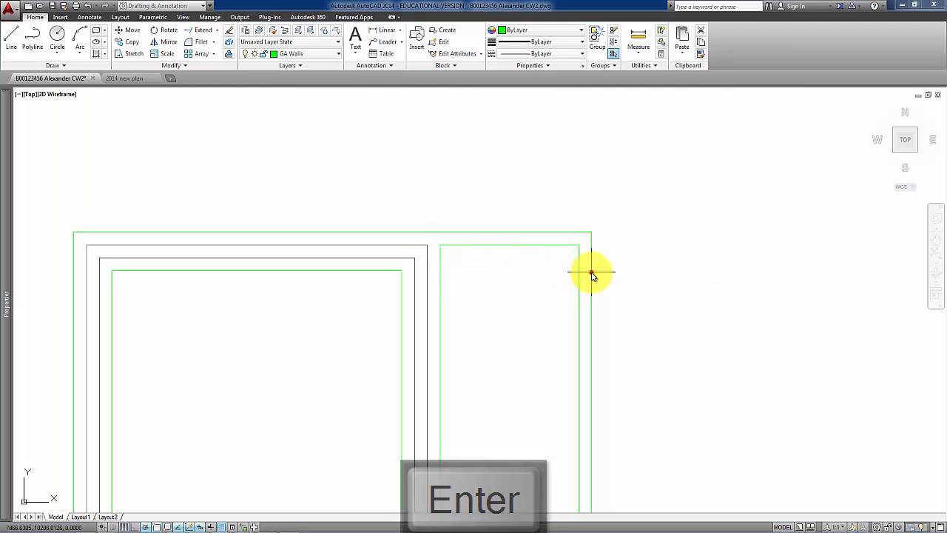
# - Turn the GA Room Layout layer back on
pyautogui.scroll(-2, 578, 292)
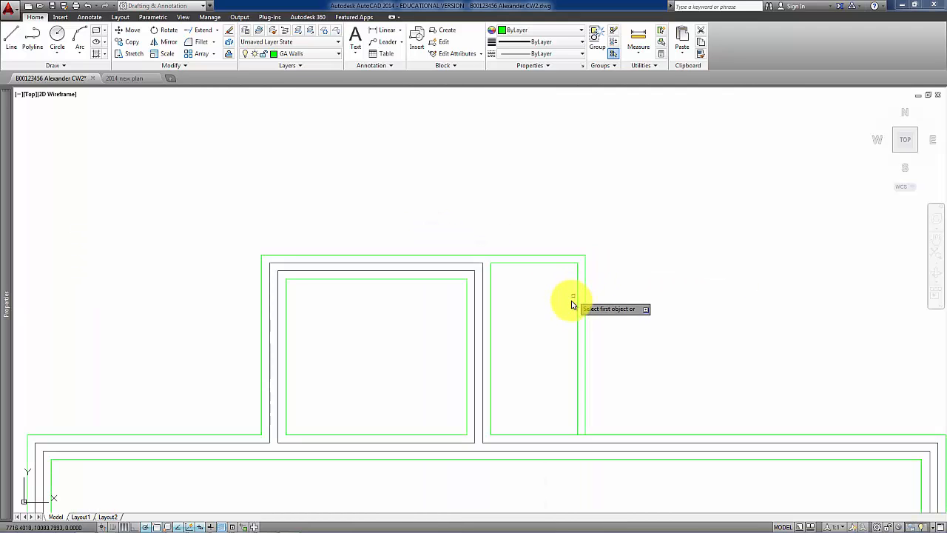
pyautogui.scroll(-4, 570, 311)
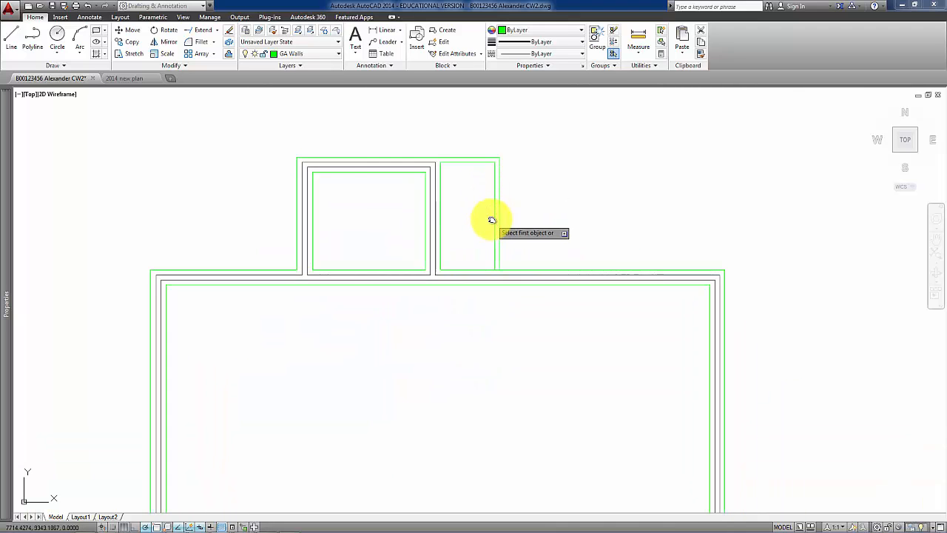
pyautogui.moveTo(535, 305); pyautogui.dragTo(577, 290, button='middle')
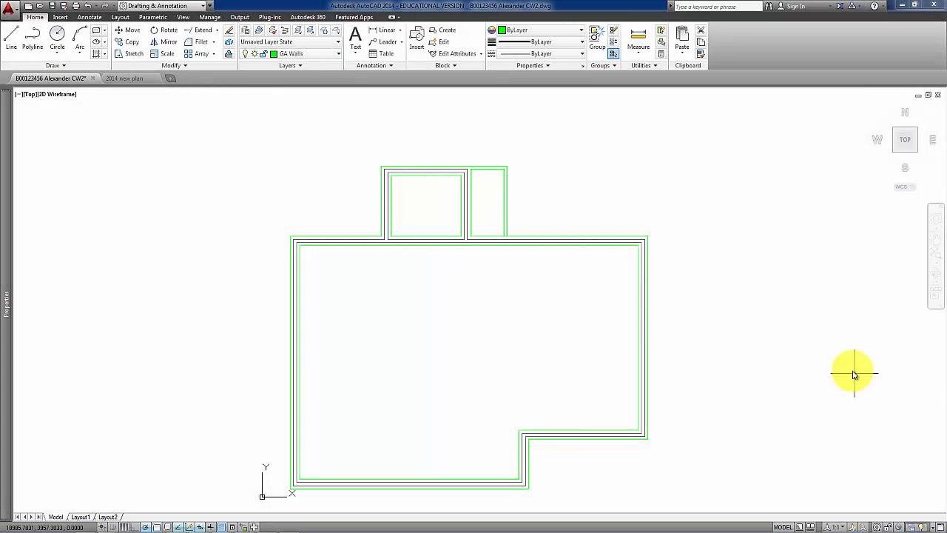
pyautogui.click(338, 54)
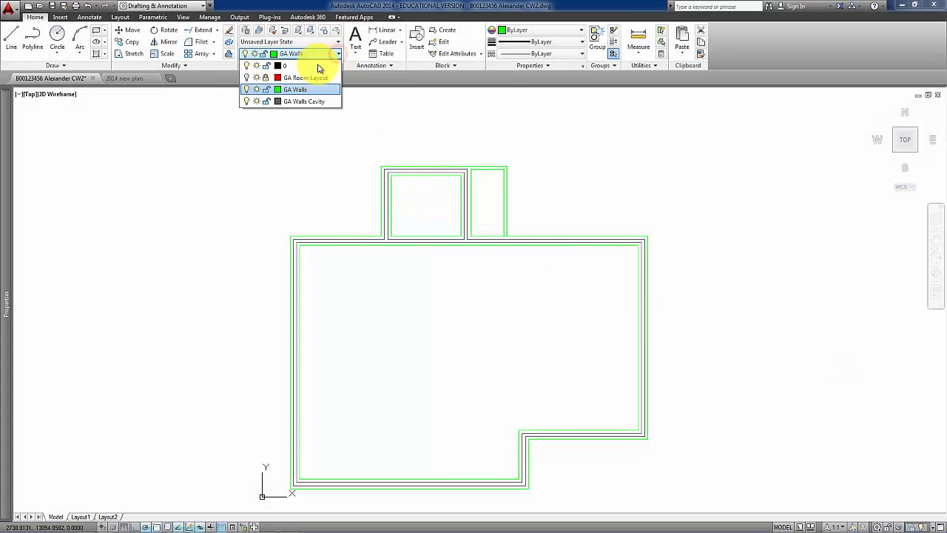
pyautogui.click(247, 79)
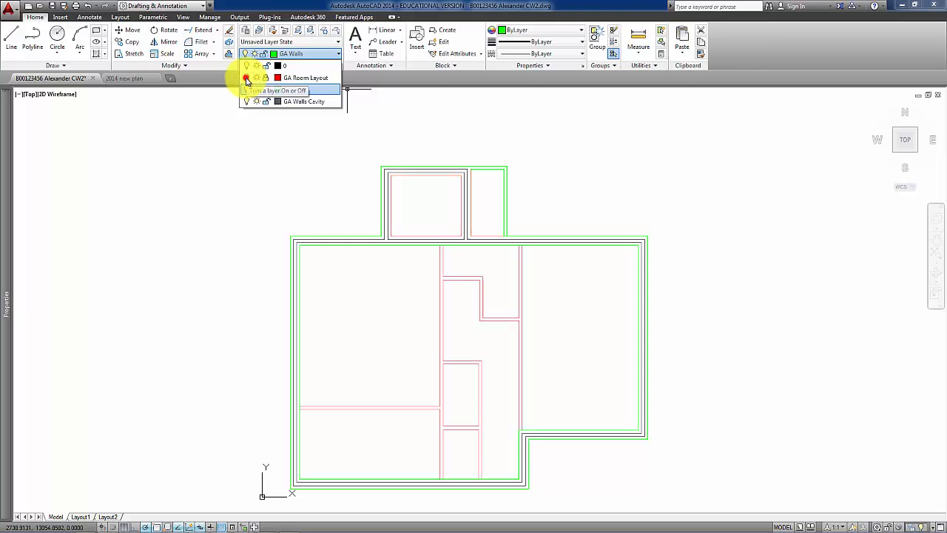
pyautogui.click(313, 172)
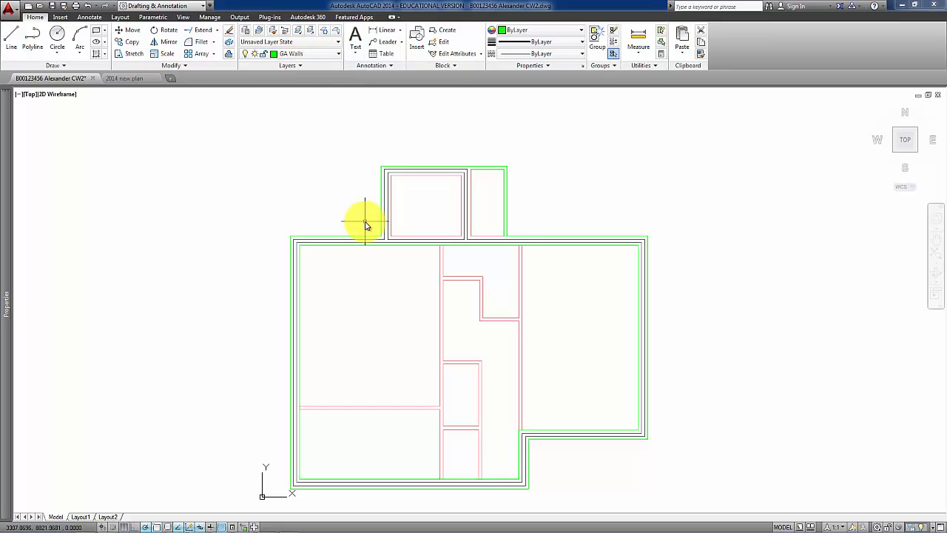
# - Draw lines over the large left room's partition faces, from the upper wall down to the horizontal partition and across to the left wall
pyautogui.click(12, 43)
pyautogui.scroll(2, 431, 260)
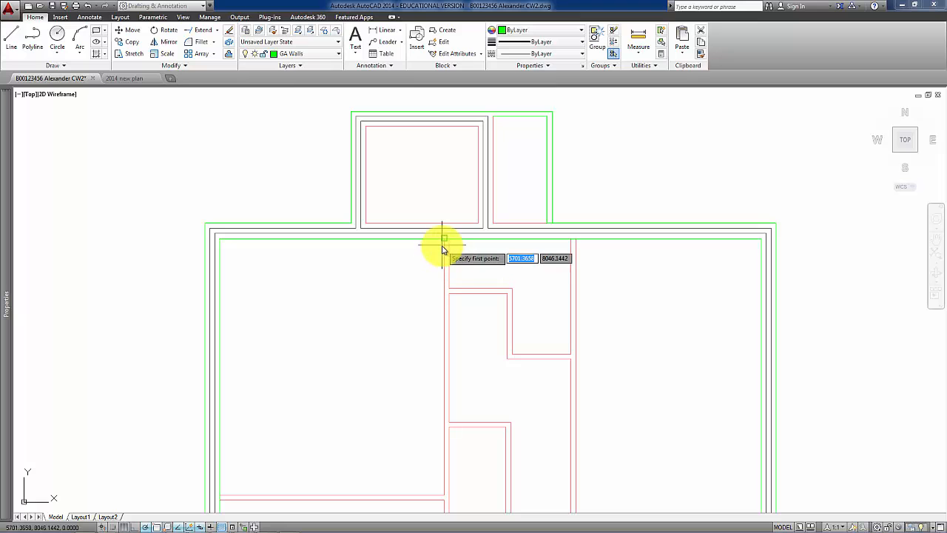
pyautogui.click(444, 244)
pyautogui.moveTo(448, 325); pyautogui.dragTo(444, 258, button='middle')
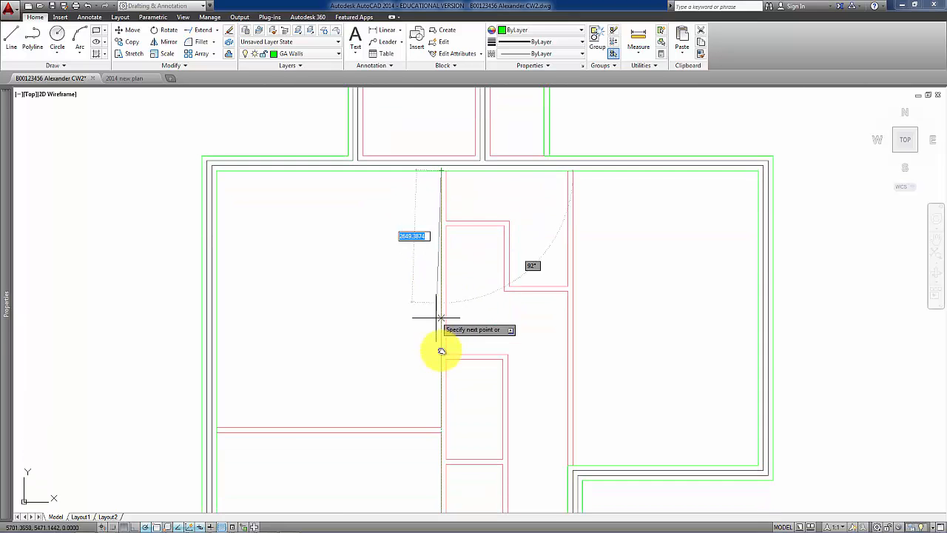
pyautogui.press('Return')
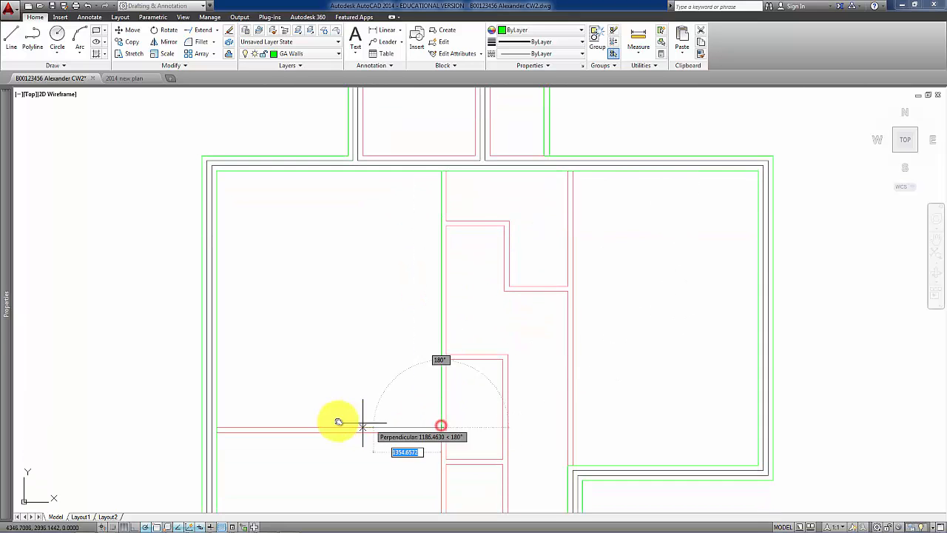
pyautogui.click(220, 428)
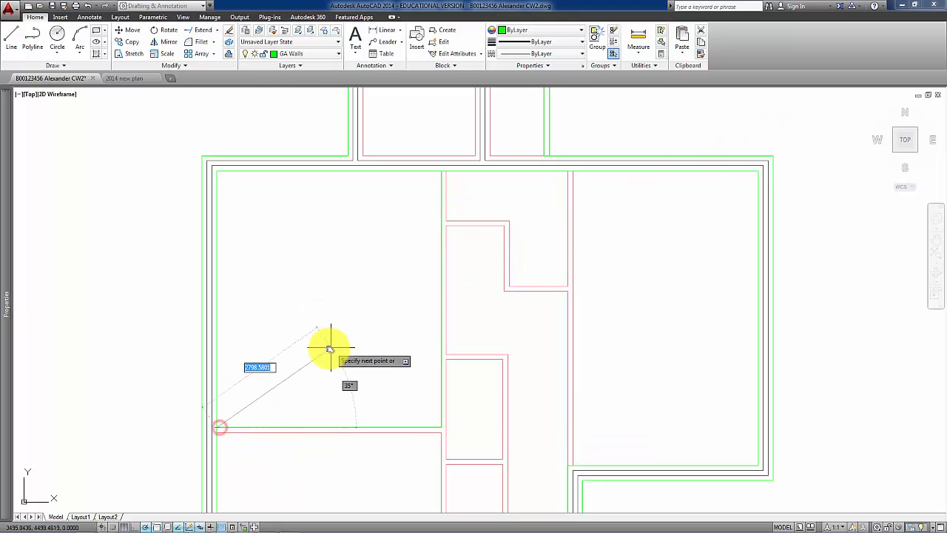
pyautogui.press('Return')
# - Draw lines along the underside of the large left room's horizontal partition and down the lower left room's side partition to the lower wall
pyautogui.press('Return')
pyautogui.click(218, 433)
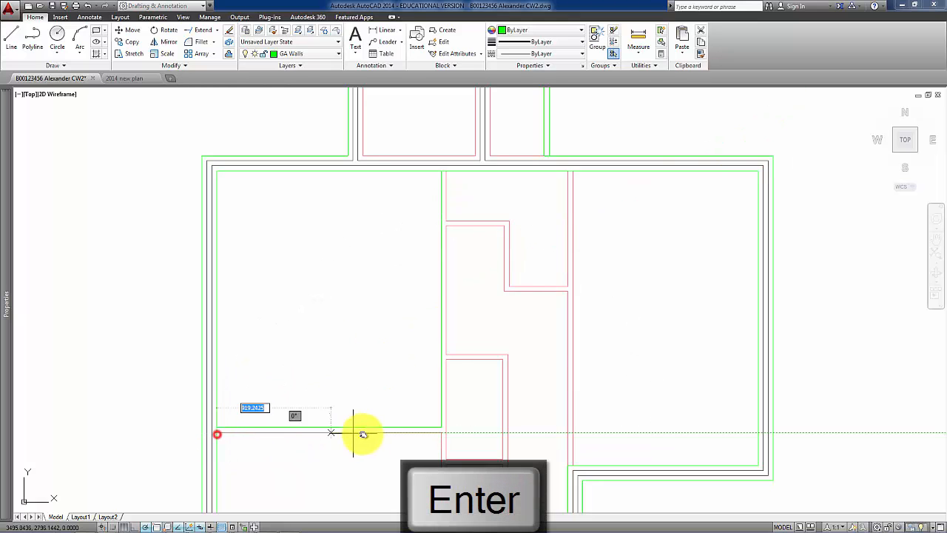
pyautogui.moveTo(359, 433); pyautogui.dragTo(355, 332, button='middle')
pyautogui.click(414, 335)
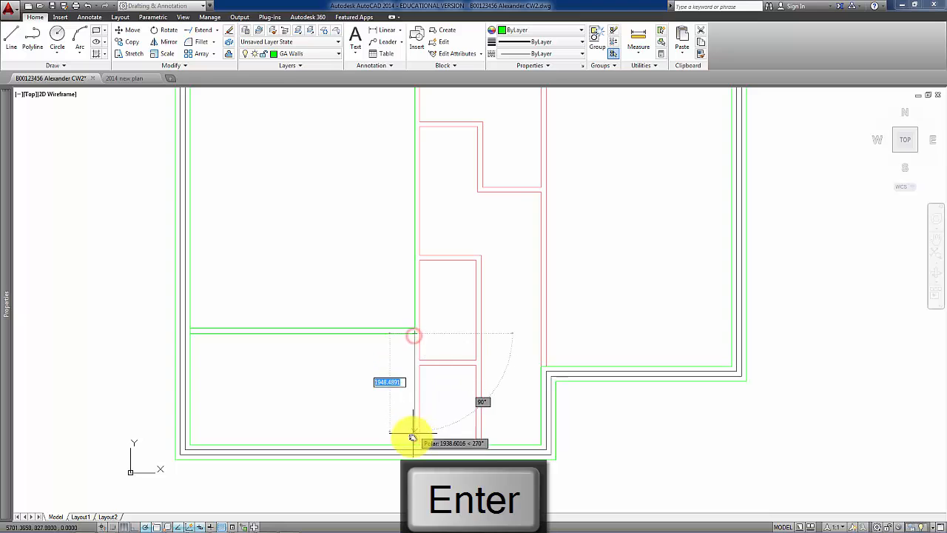
pyautogui.click(413, 444)
pyautogui.press('Return')
# - Draw the lowest small central room's wall faces up from the lower wall, across its top and back down to the lower wall
pyautogui.press('Return')
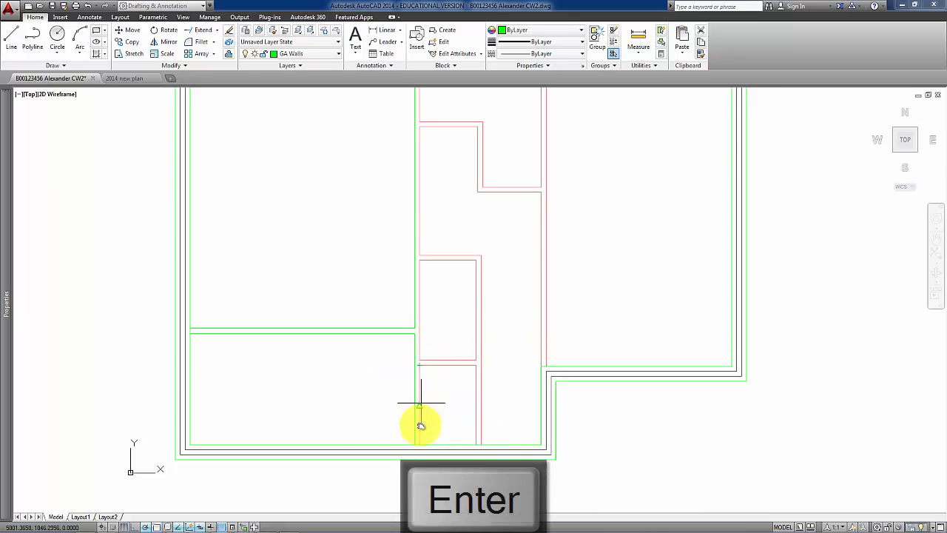
pyautogui.click(420, 442)
pyautogui.click(417, 366)
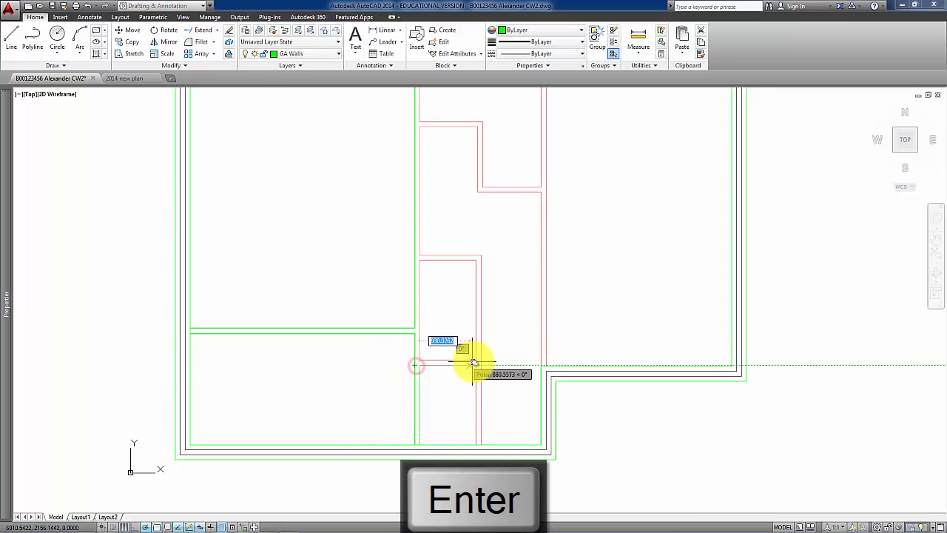
pyautogui.click(478, 365)
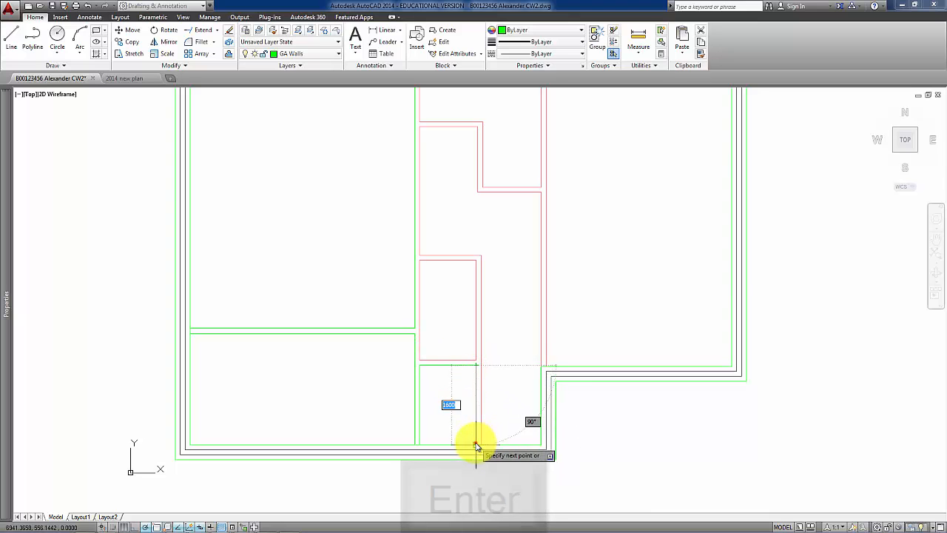
pyautogui.click(476, 444)
pyautogui.press('Return')
# - Draw the corridor's wall faces from the lower wall around the small rooms and stepped partition, ending at the large right room's lower inner corner
pyautogui.press('Return')
pyautogui.click(481, 445)
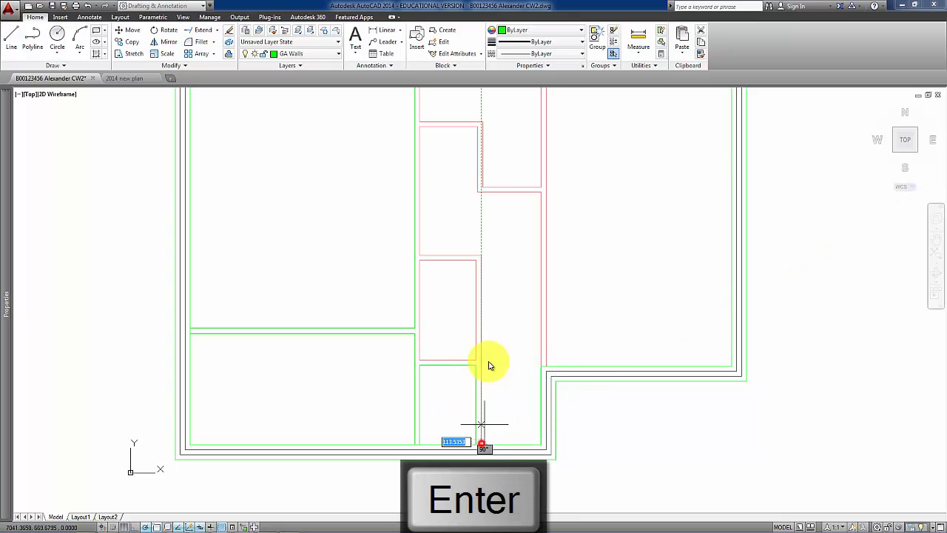
pyautogui.click(481, 254)
pyautogui.click(419, 255)
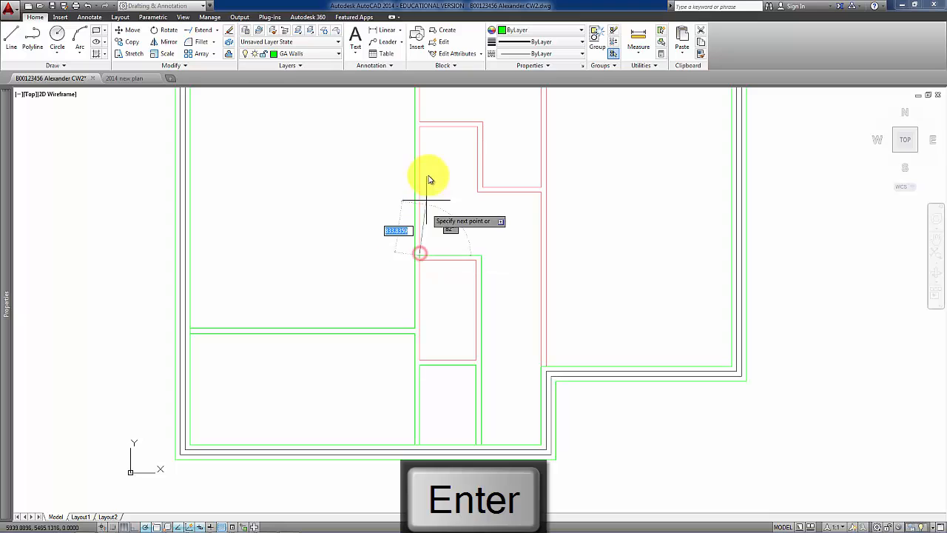
pyautogui.click(419, 127)
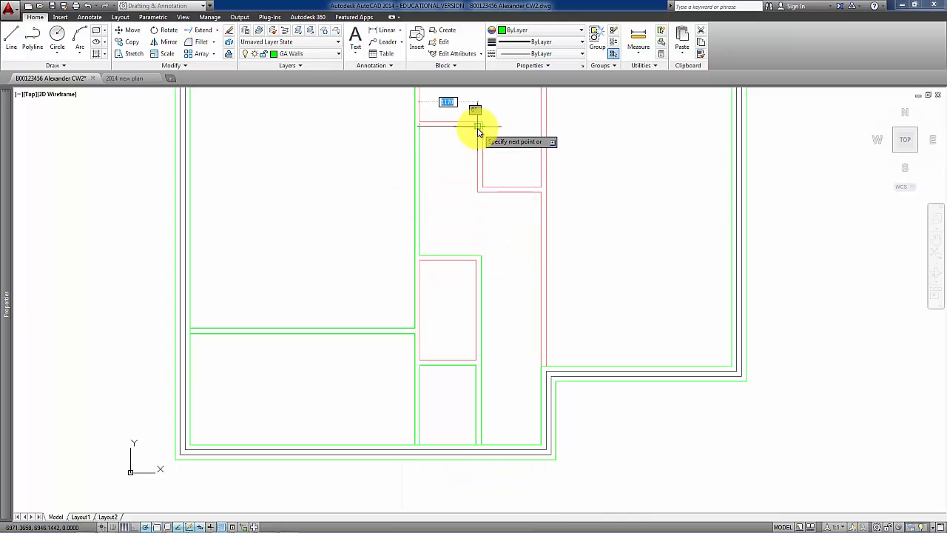
pyautogui.click(477, 127)
pyautogui.click(477, 193)
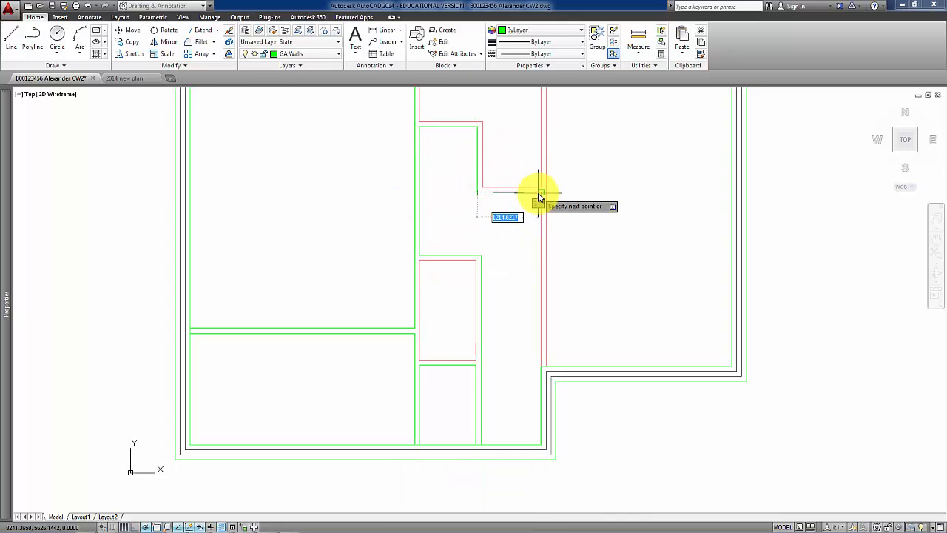
pyautogui.click(541, 192)
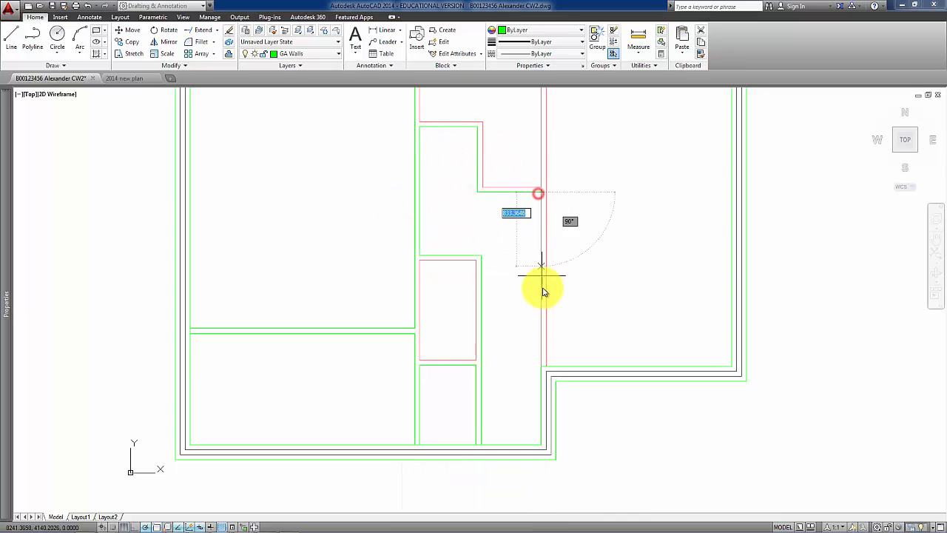
pyautogui.click(543, 366)
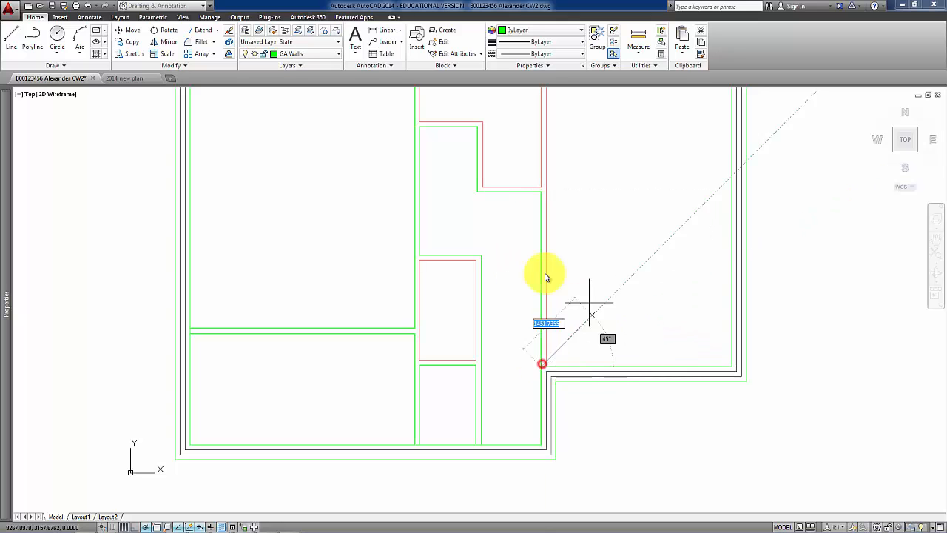
pyautogui.press('Return')
# - Draw a closed rectangle of lines over the wall faces of the small central room above the lowest one
pyautogui.press('Return')
pyautogui.click(423, 261)
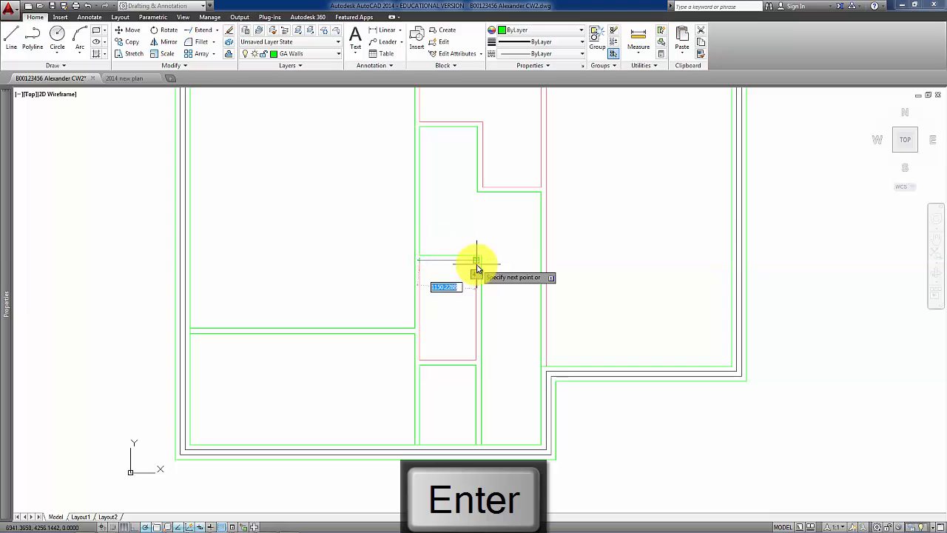
pyautogui.click(476, 263)
pyautogui.click(475, 357)
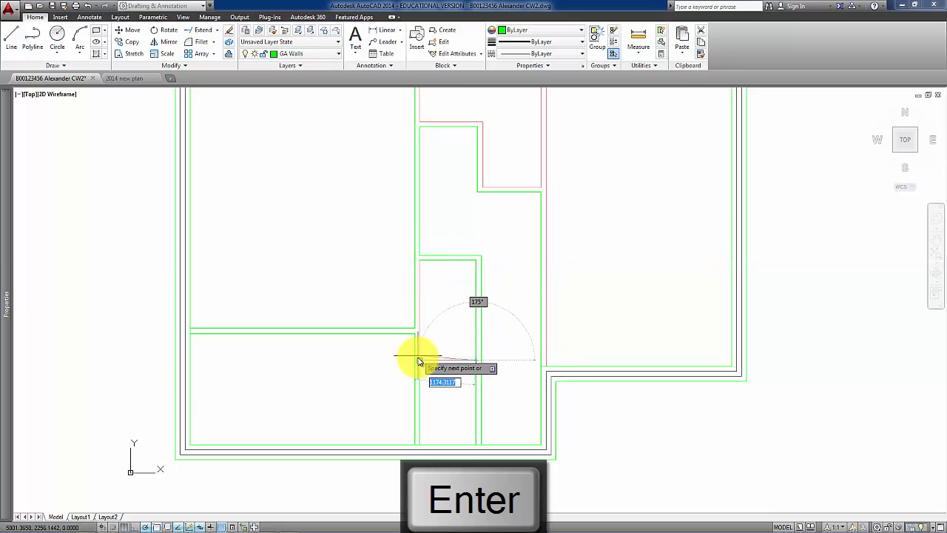
pyautogui.click(419, 361)
pyautogui.click(420, 261)
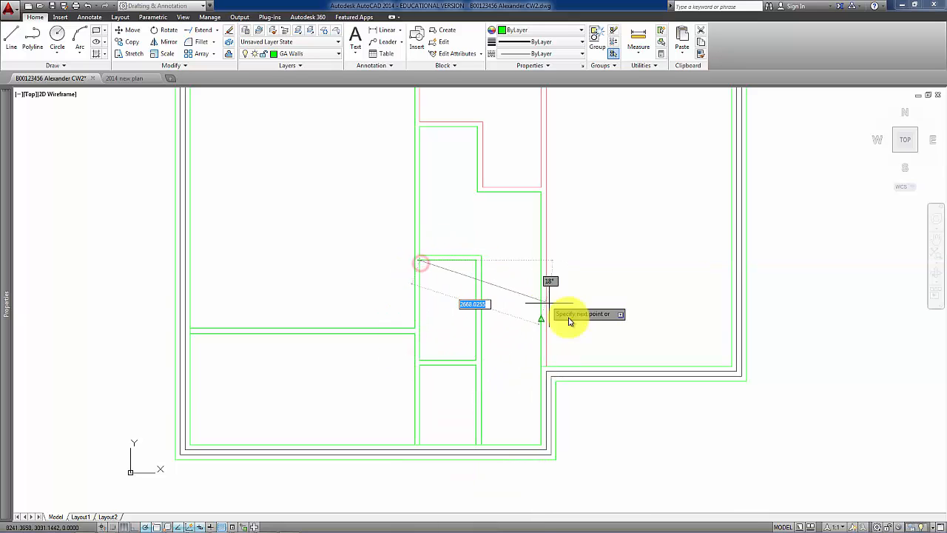
pyautogui.press('Return')
# - Draw a line down the large right room's partition face from its upper wall to its lower wall
pyautogui.press('Return')
pyautogui.scroll(-4, 663, 292)
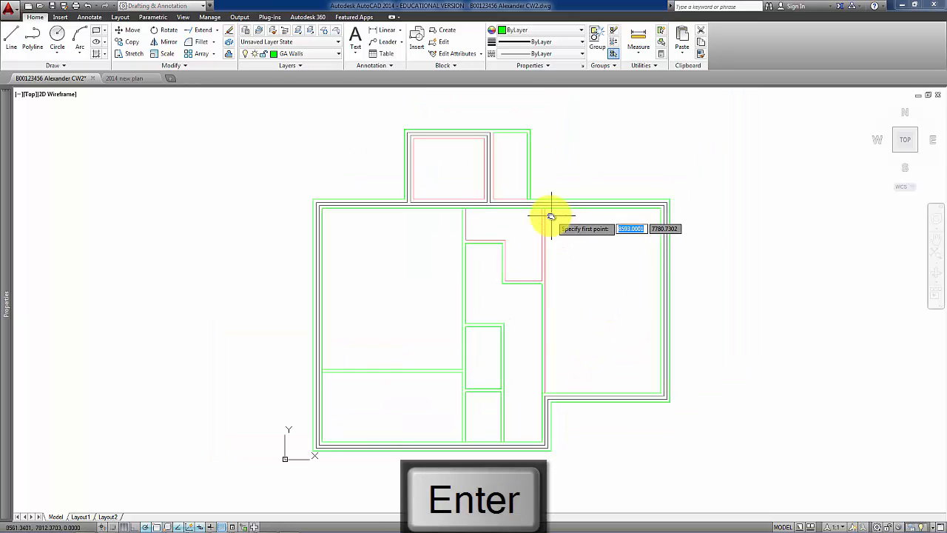
pyautogui.click(545, 212)
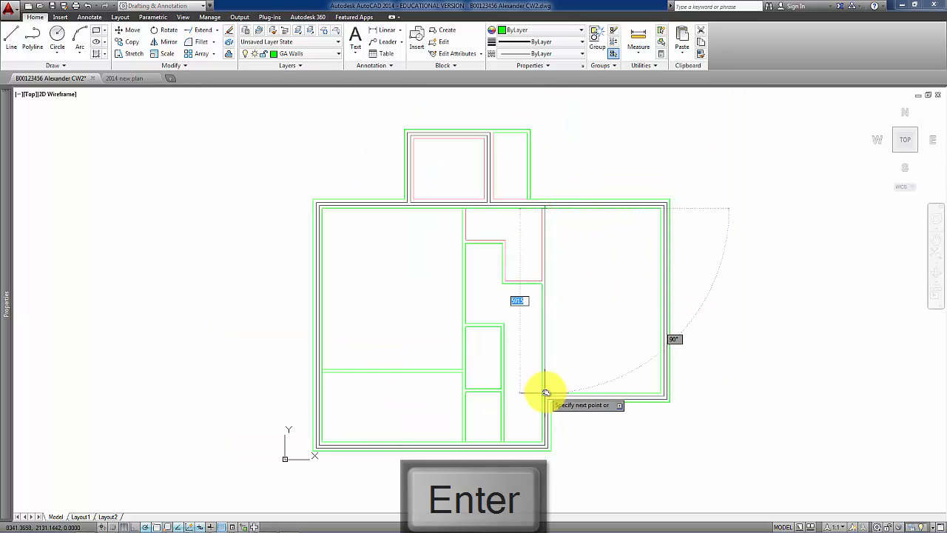
pyautogui.click(545, 392)
pyautogui.press('Return')
# - Draw the upper central room's wall faces from the upper wall around the stepped partition and back up to the upper wall
pyautogui.scroll(5, 514, 207)
pyautogui.press('Return')
pyautogui.click(392, 204)
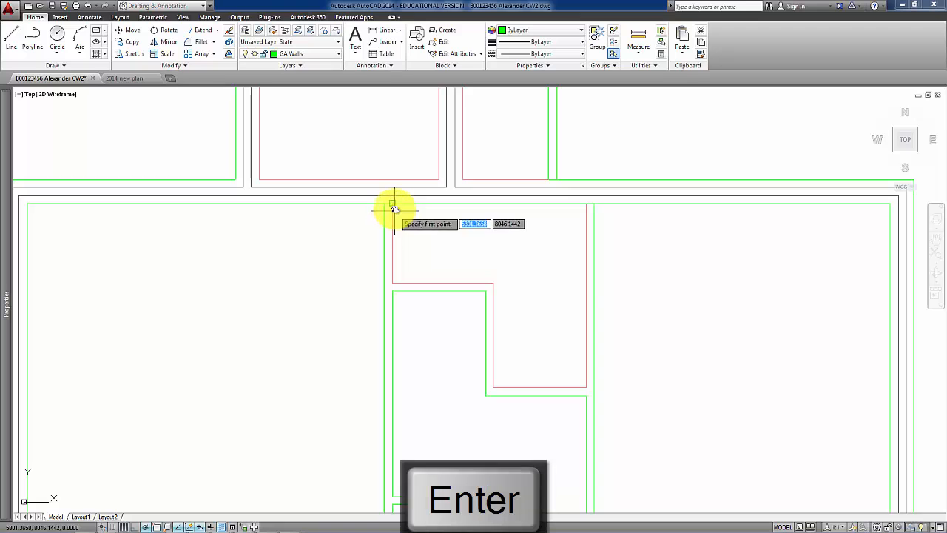
pyautogui.click(392, 282)
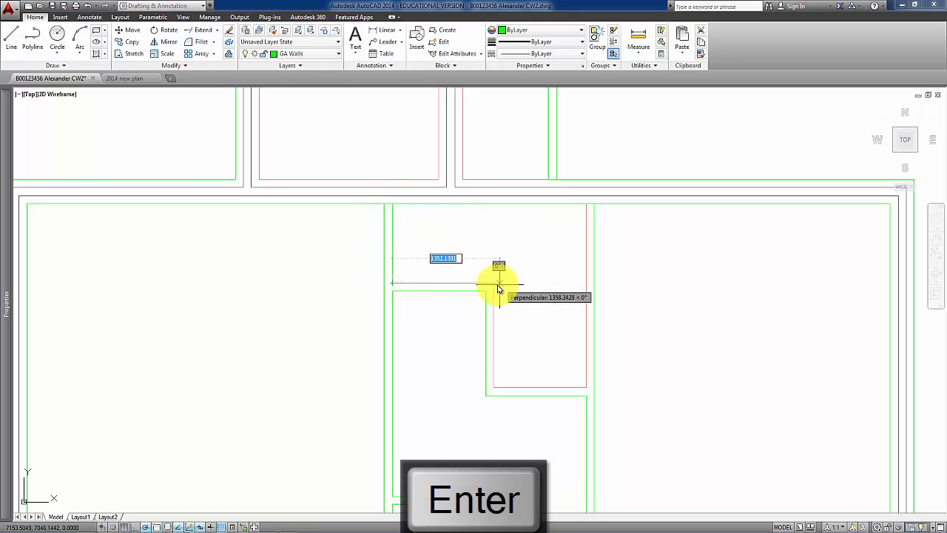
pyautogui.click(495, 282)
pyautogui.click(495, 386)
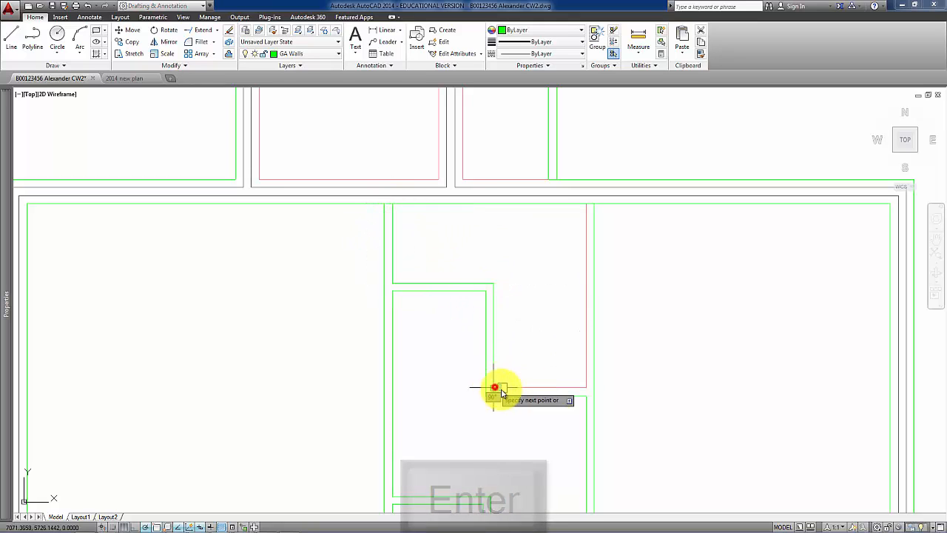
pyautogui.click(585, 387)
pyautogui.click(586, 204)
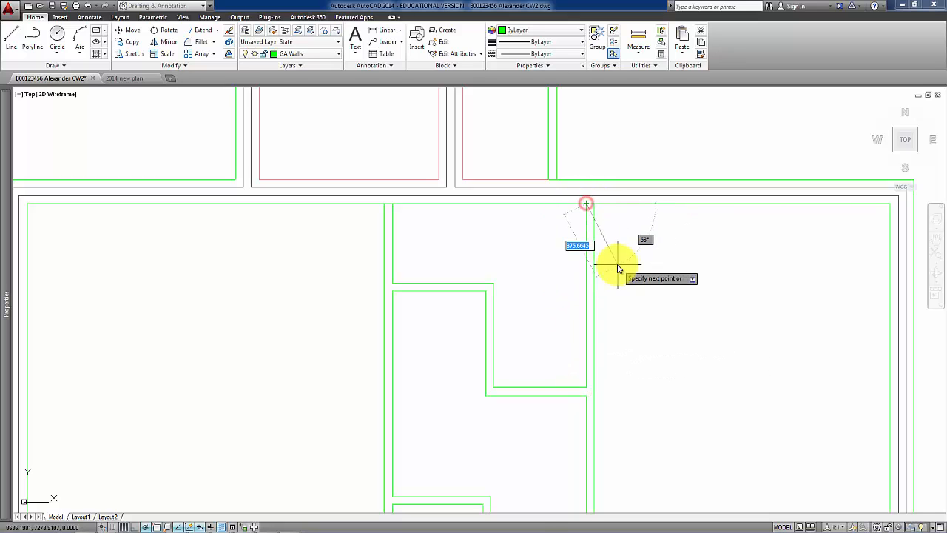
pyautogui.press('Return')
# - Delete the corridor face line beside the large right room and stretch the short line below it up to the stepped partition's lower corner
pyautogui.scroll(-4, 533, 244)
pyautogui.scroll(3, 534, 248)
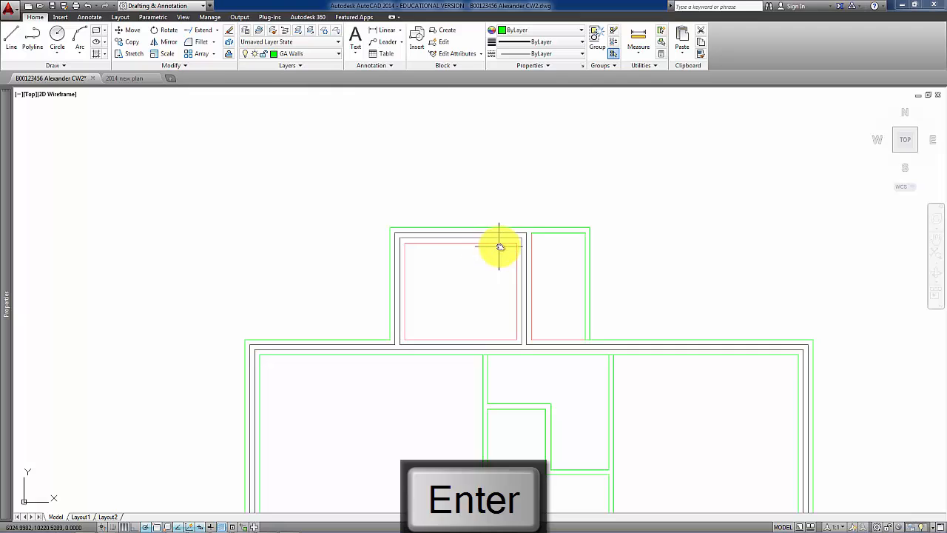
pyautogui.scroll(-4, 500, 247)
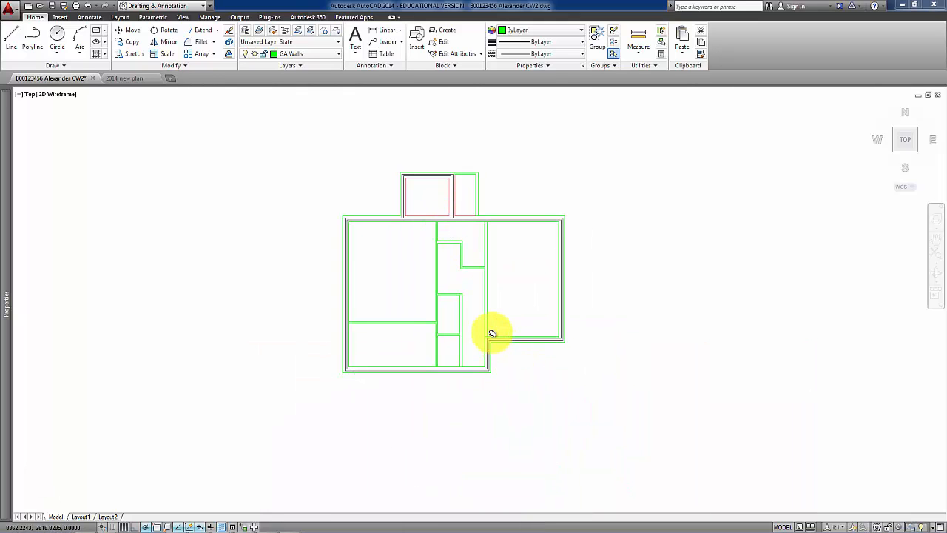
pyautogui.scroll(4, 492, 333)
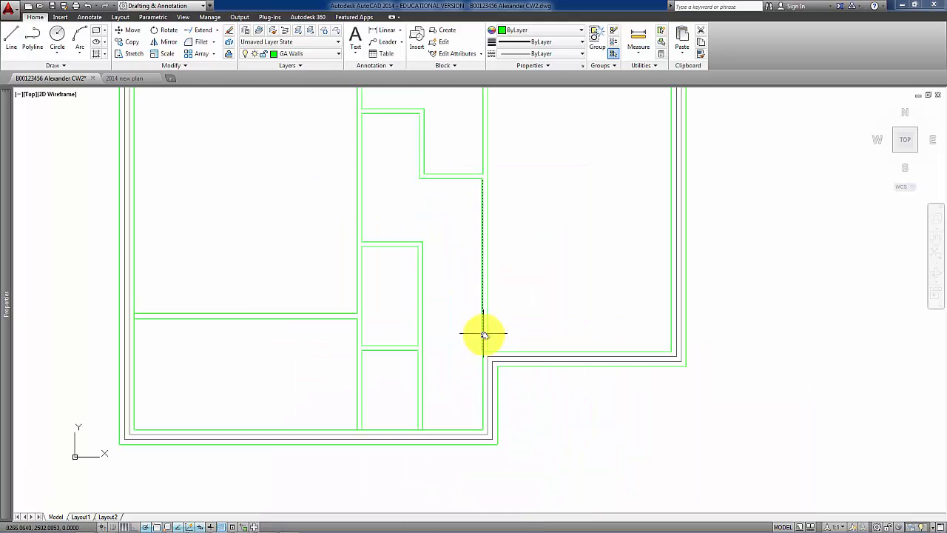
pyautogui.press('Delete')
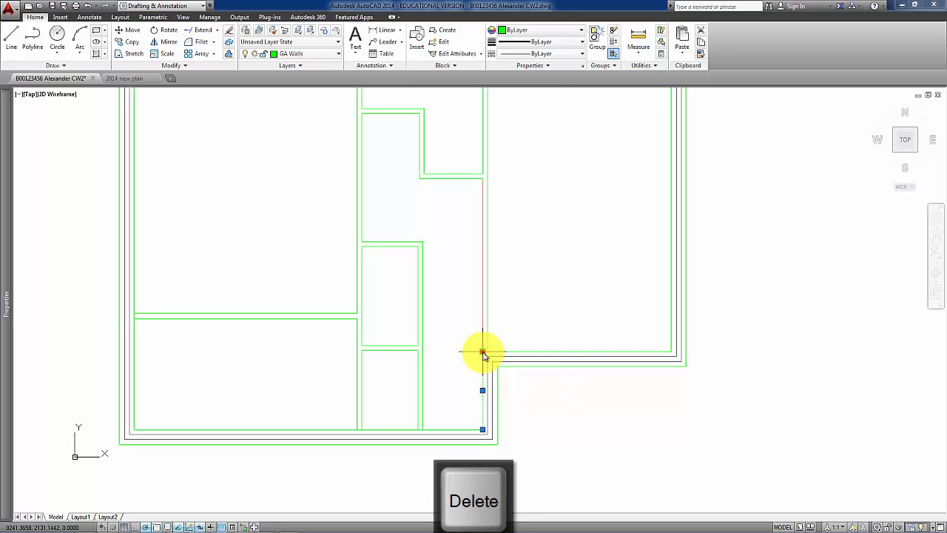
pyautogui.click(482, 181)
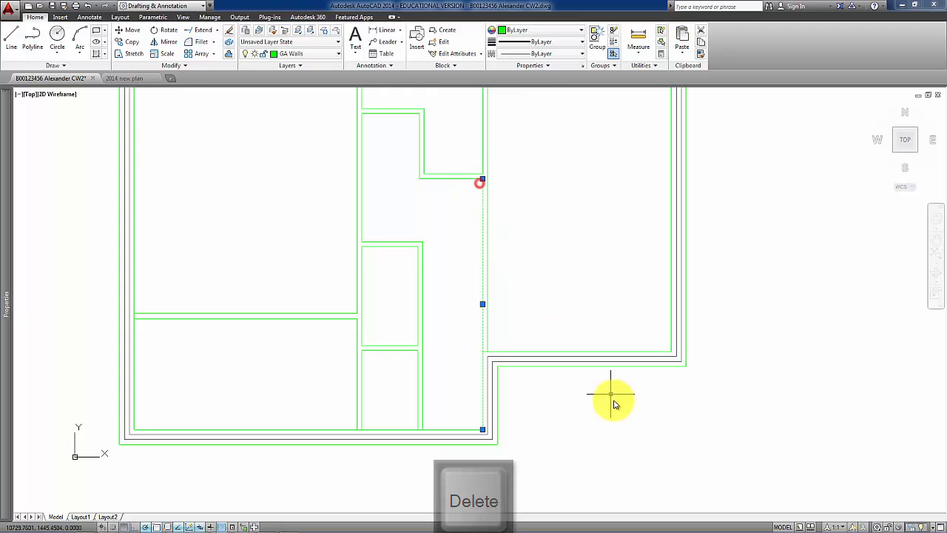
pyautogui.scroll(-3, 613, 404)
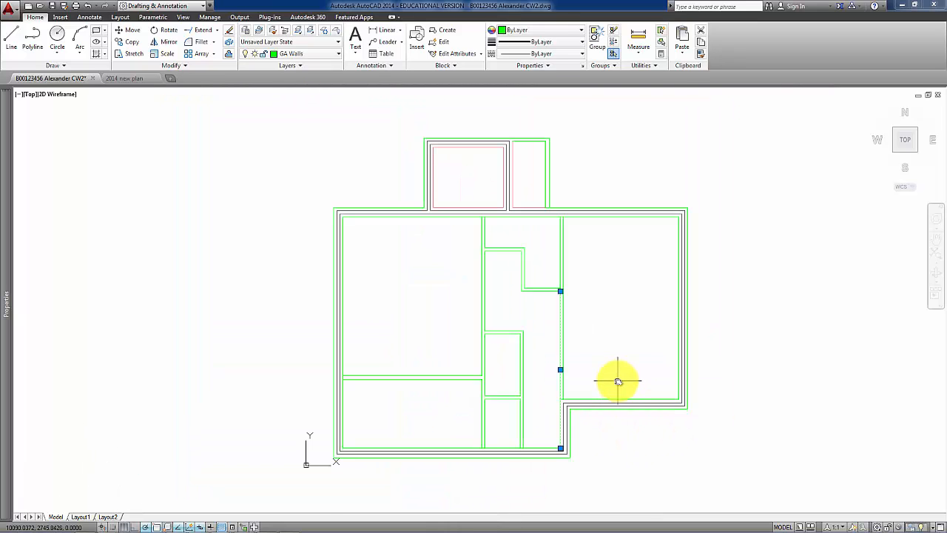
pyautogui.press('Escape')
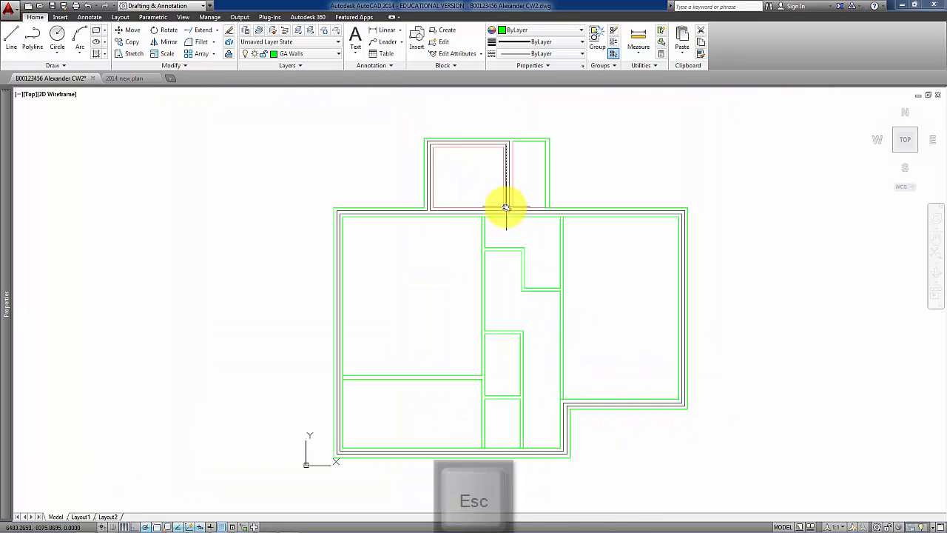
# - Turn off the GA Room Layout layer
pyautogui.click(338, 54)
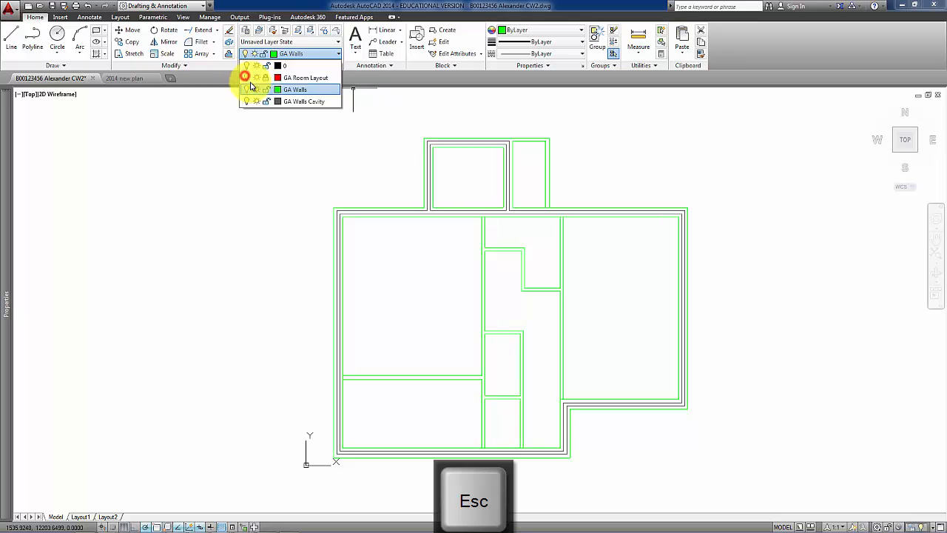
pyautogui.click(429, 269)
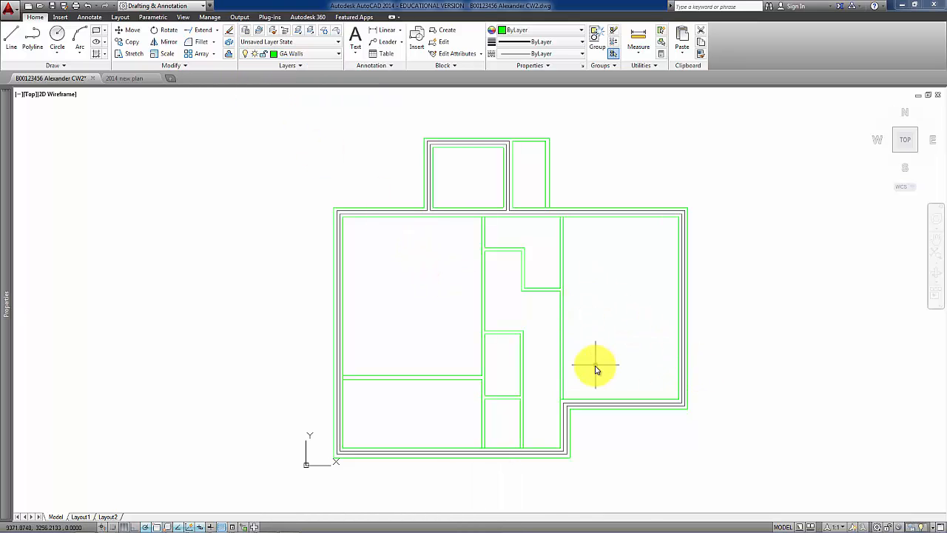
# - Trim the lower wall's inner line between the faces of the two vertical partitions on either side of the lowest small central room
pyautogui.scroll(2, 596, 369)
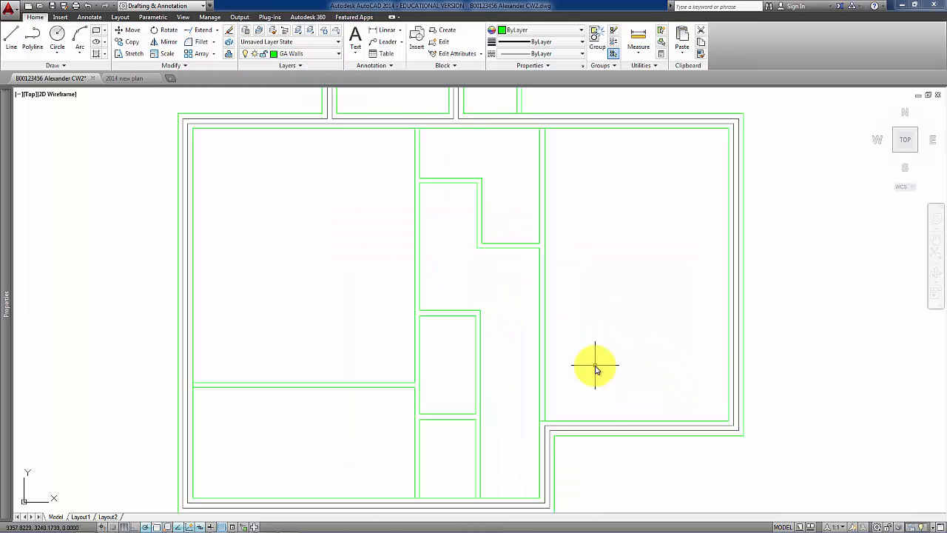
pyautogui.click(215, 31)
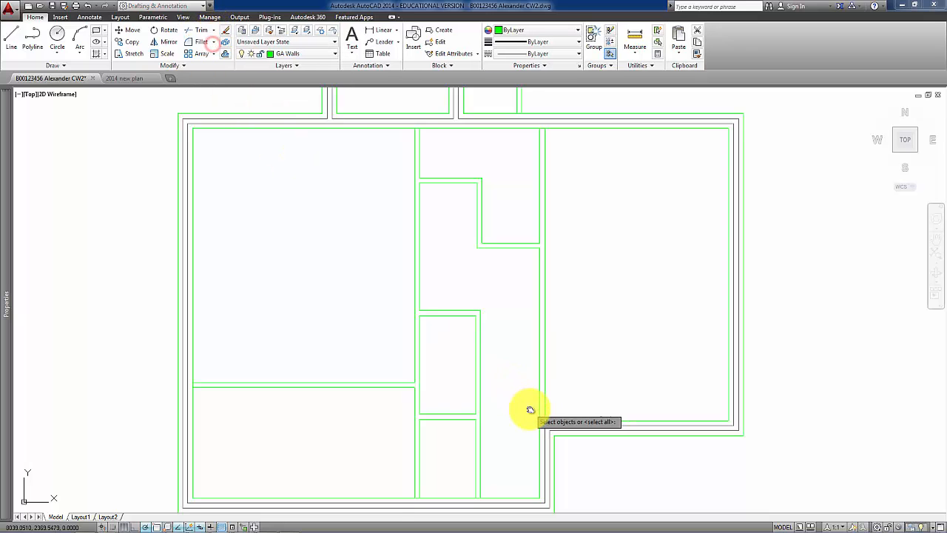
pyautogui.scroll(2, 528, 406)
pyautogui.click(520, 445)
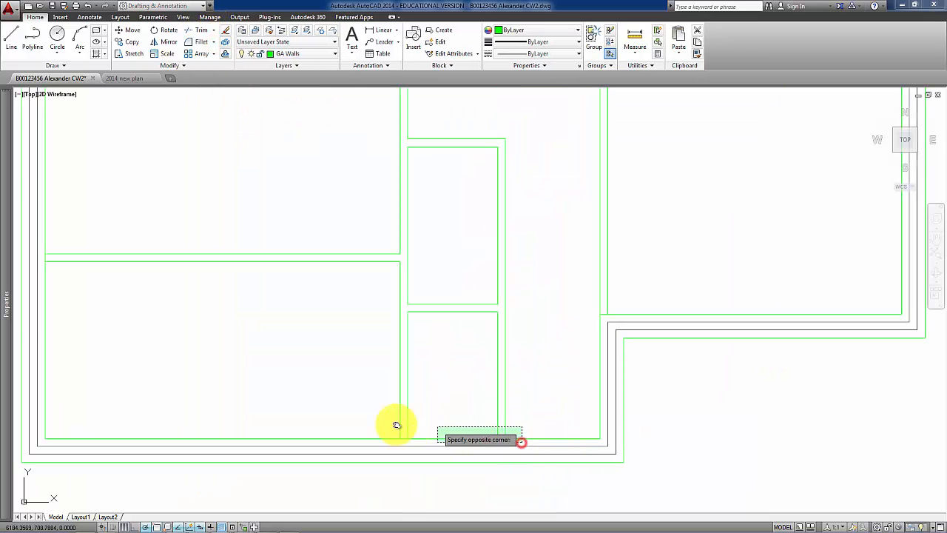
pyautogui.click(373, 423)
pyautogui.press('Return')
pyautogui.click(403, 439)
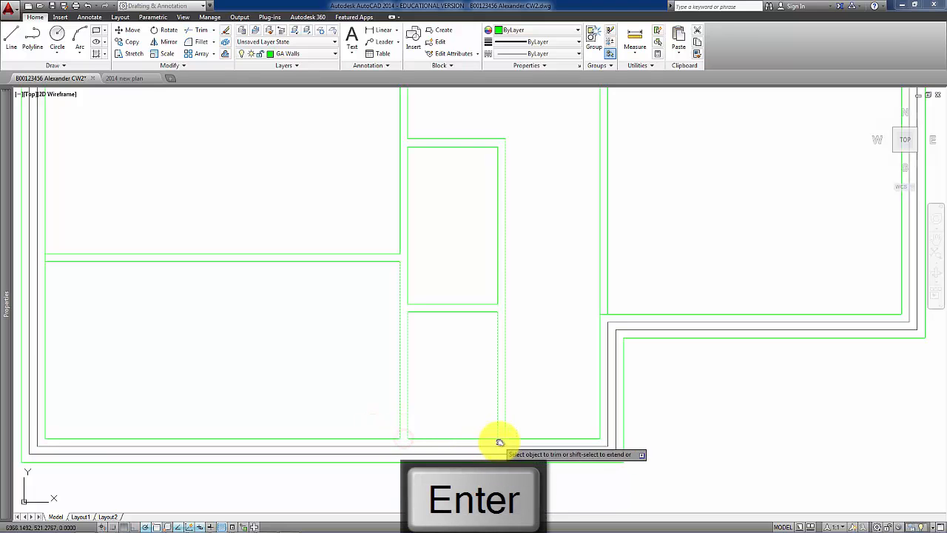
pyautogui.click(502, 439)
# - Trim the large right room's lower inner wall line between the two faces of the partition beside the corridor
pyautogui.moveTo(598, 328); pyautogui.dragTo(516, 390, button='middle')
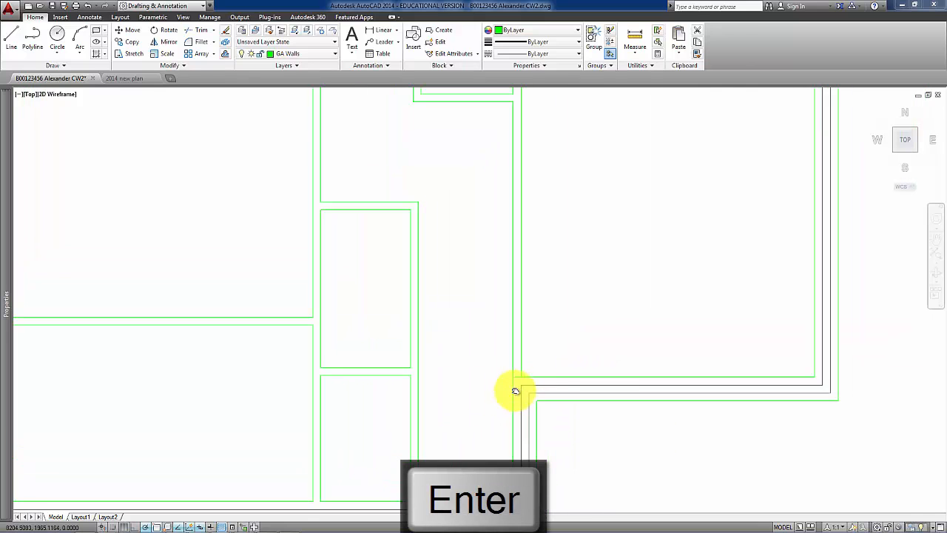
pyautogui.click(551, 379)
pyautogui.click(501, 360)
pyautogui.press('Return')
pyautogui.click(518, 378)
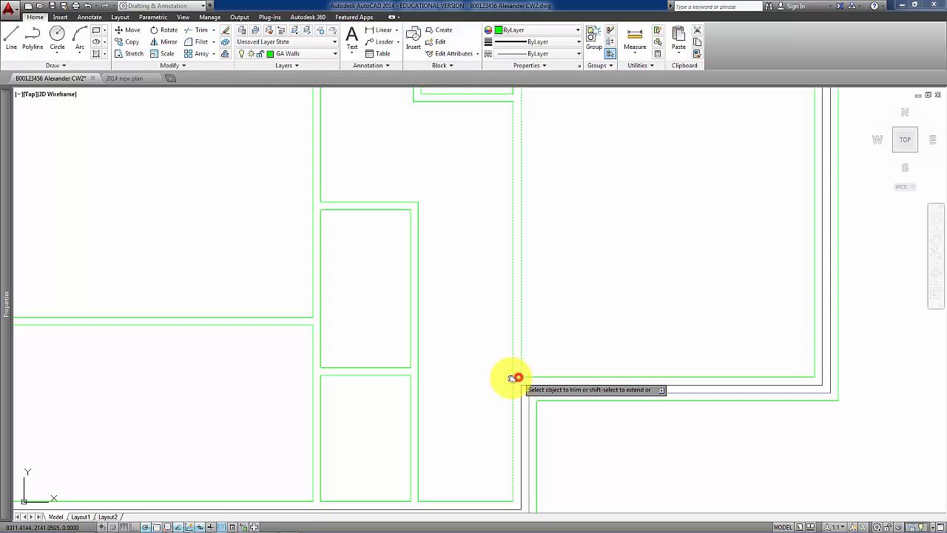
# - Trim the left external wall's inner line between the two faces of the horizontal partition separating the left rooms
pyautogui.press('Escape')
pyautogui.scroll(-2, 486, 386)
pyautogui.moveTo(486, 386); pyautogui.dragTo(598, 392, button='middle')
pyautogui.scroll(2, 271, 359)
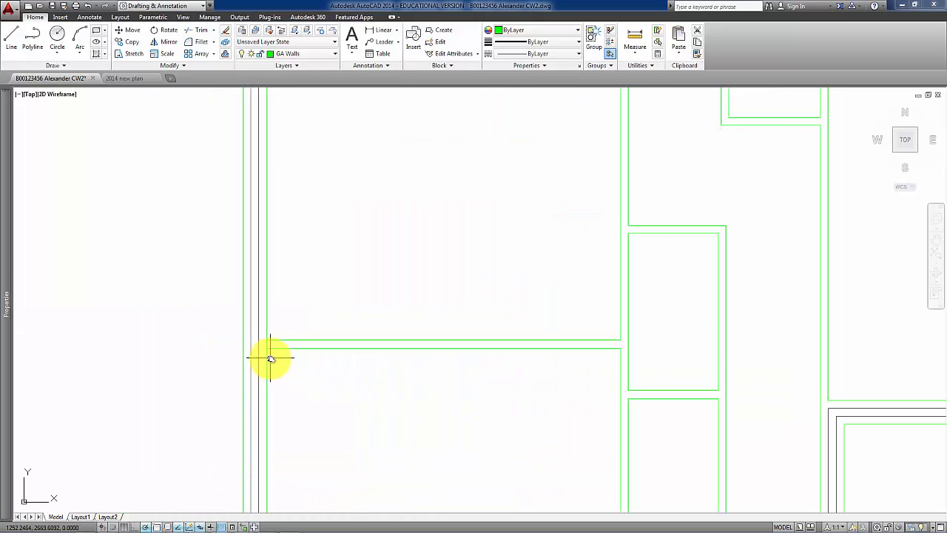
pyautogui.click(322, 367)
pyautogui.click(264, 334)
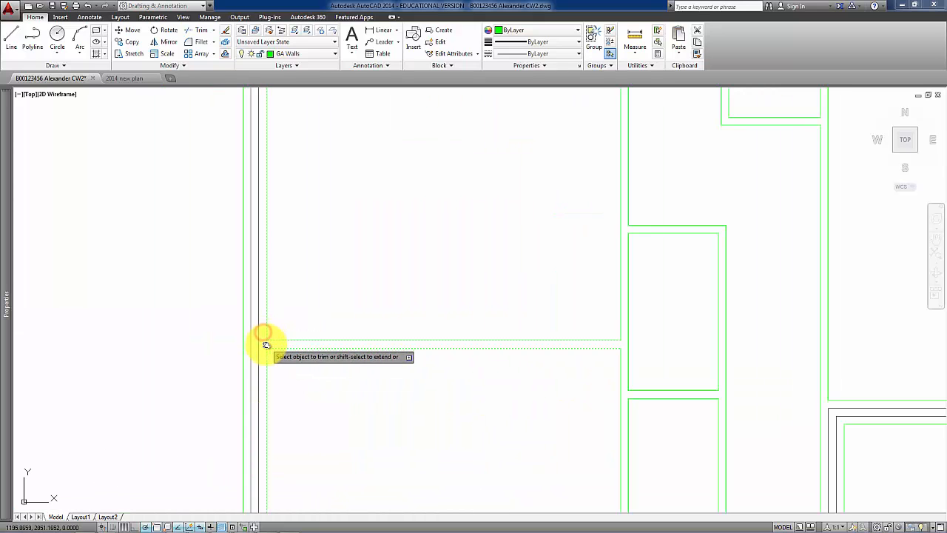
pyautogui.click(267, 344)
pyautogui.scroll(-2, 422, 274)
pyautogui.press('Escape')
# - Trim the upper external wall's inner line between the faces of both vertical partitions that meet it
pyautogui.moveTo(450, 258); pyautogui.dragTo(410, 384, button='middle')
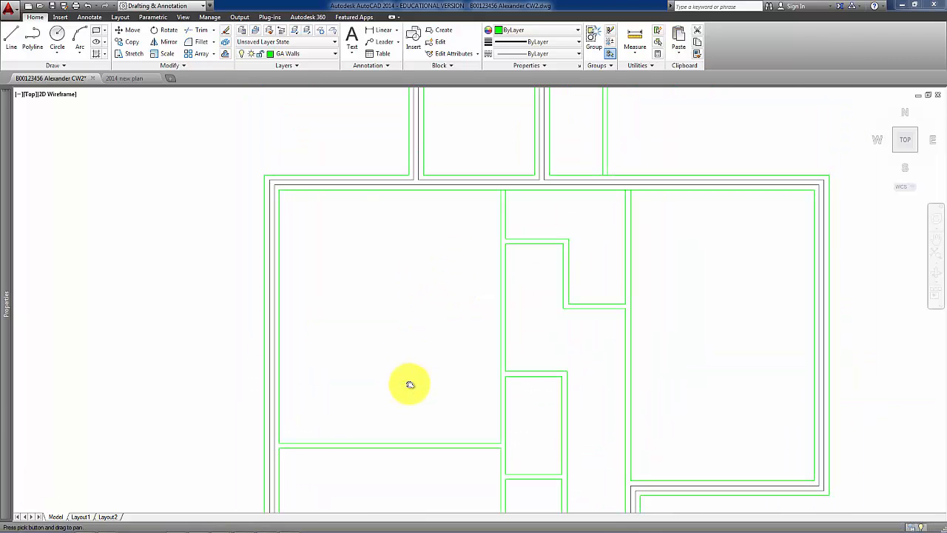
pyautogui.moveTo(551, 214); pyautogui.dragTo(458, 248, button='middle')
pyautogui.scroll(2, 495, 237)
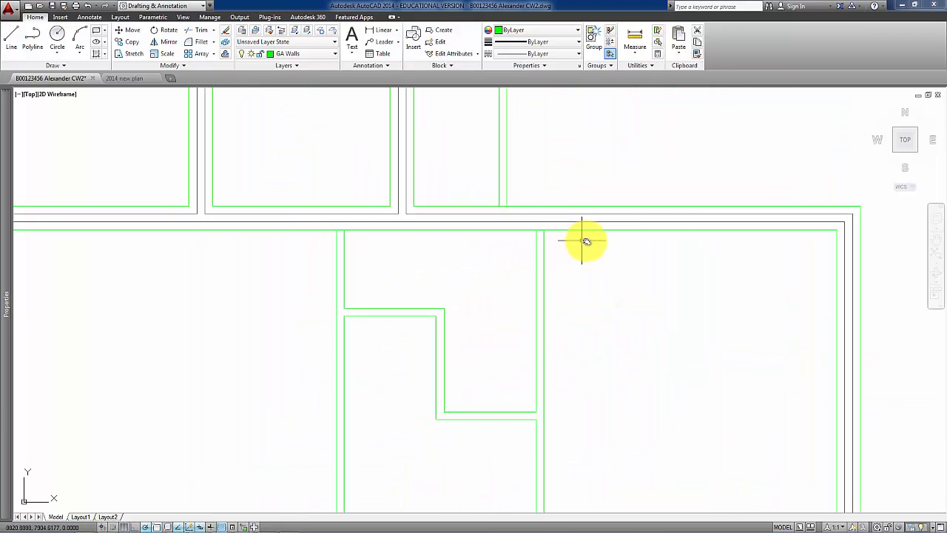
pyautogui.press('Return')
pyautogui.click(594, 250)
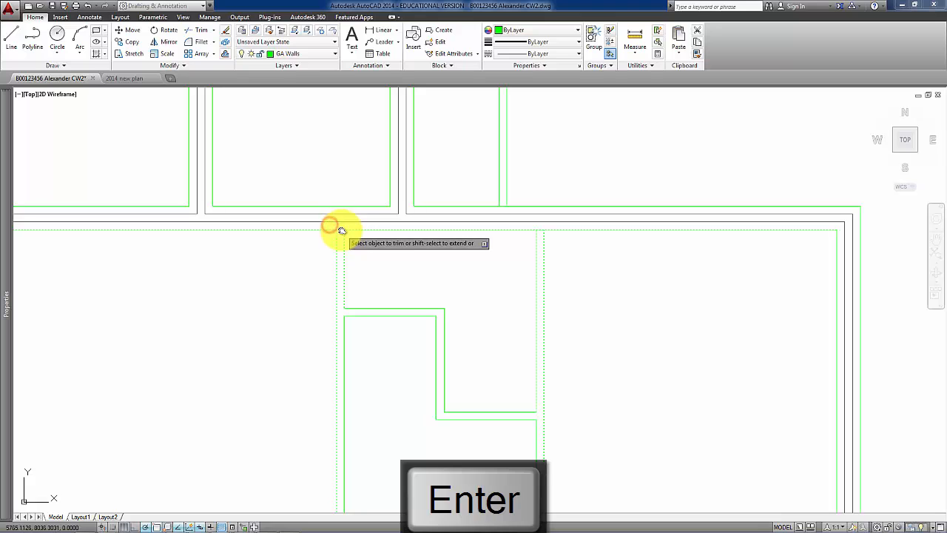
pyautogui.click(341, 230)
pyautogui.click(541, 231)
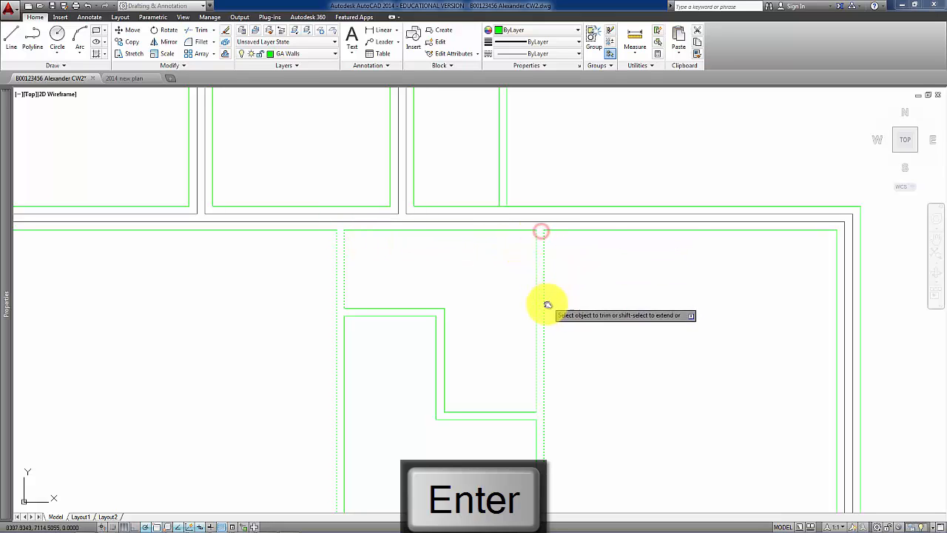
# - Offset the outer line of the lower external wall 440 upward into the building
pyautogui.scroll(-4, 545, 300)
pyautogui.moveTo(549, 304); pyautogui.dragTo(575, 253, button='middle')
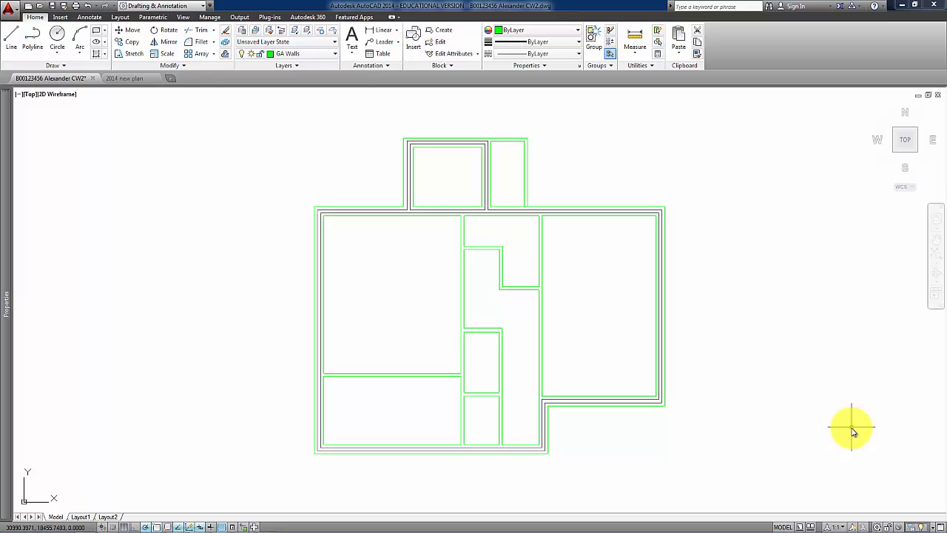
pyautogui.scroll(2, 558, 453)
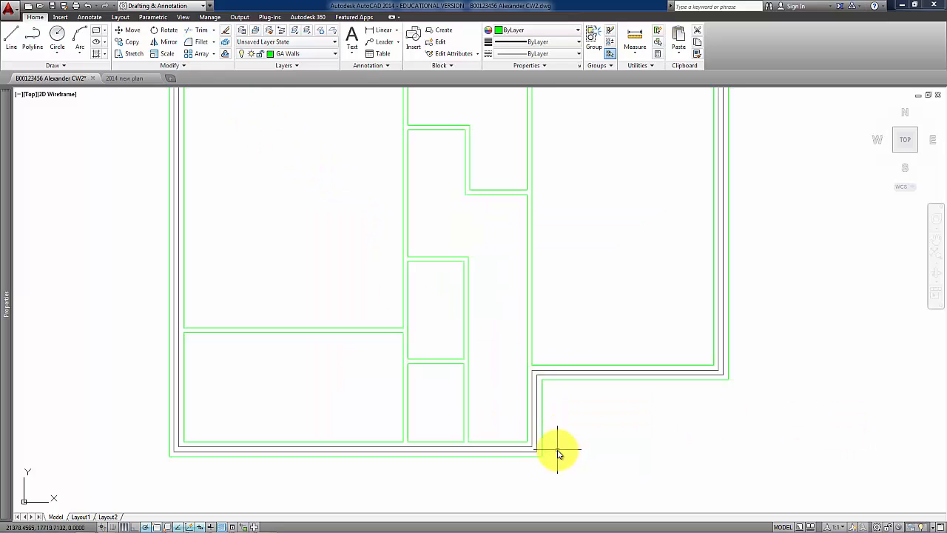
pyautogui.scroll(1, 558, 453)
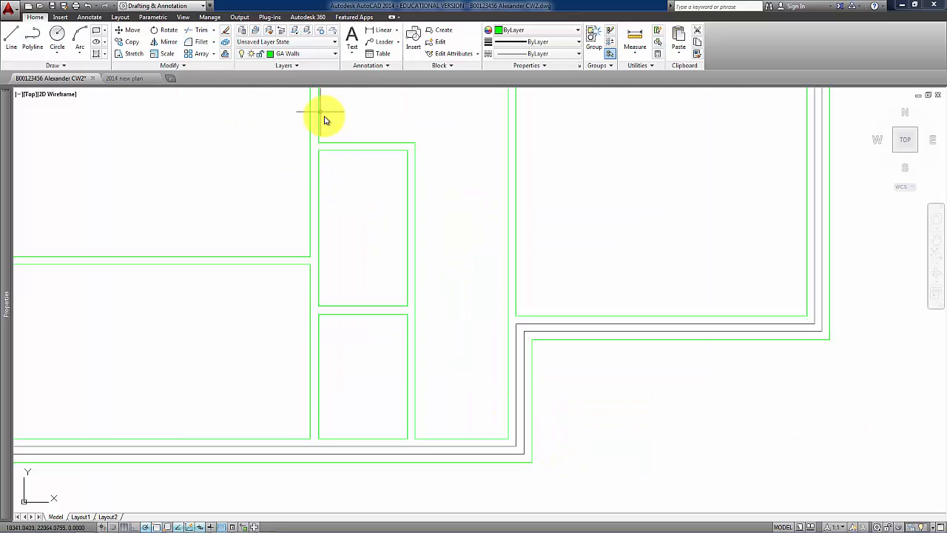
pyautogui.click(226, 57)
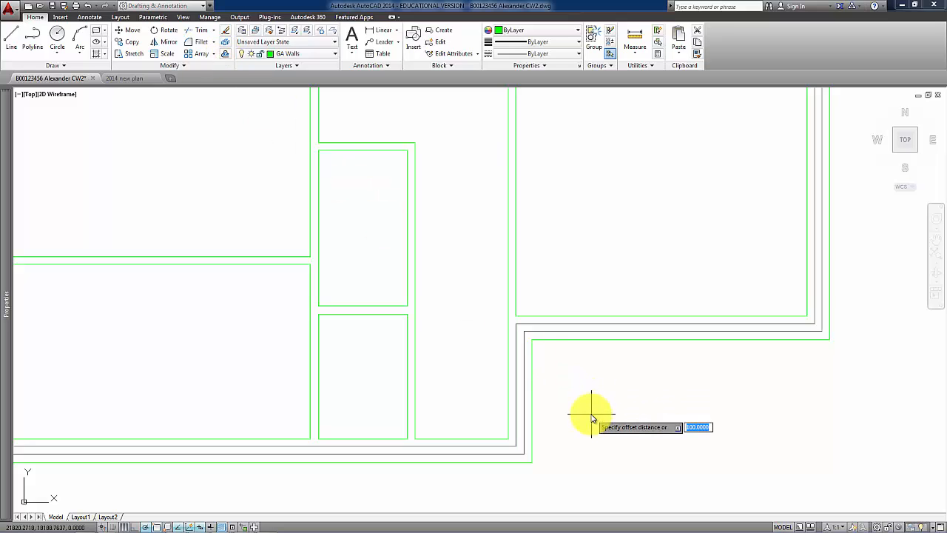
pyautogui.write('400')
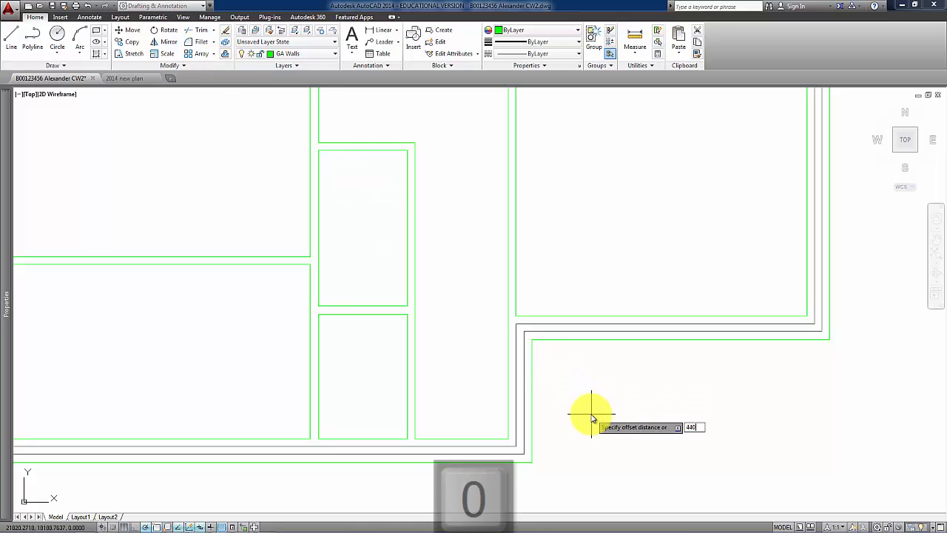
pyautogui.press('Return')
pyautogui.click(522, 462)
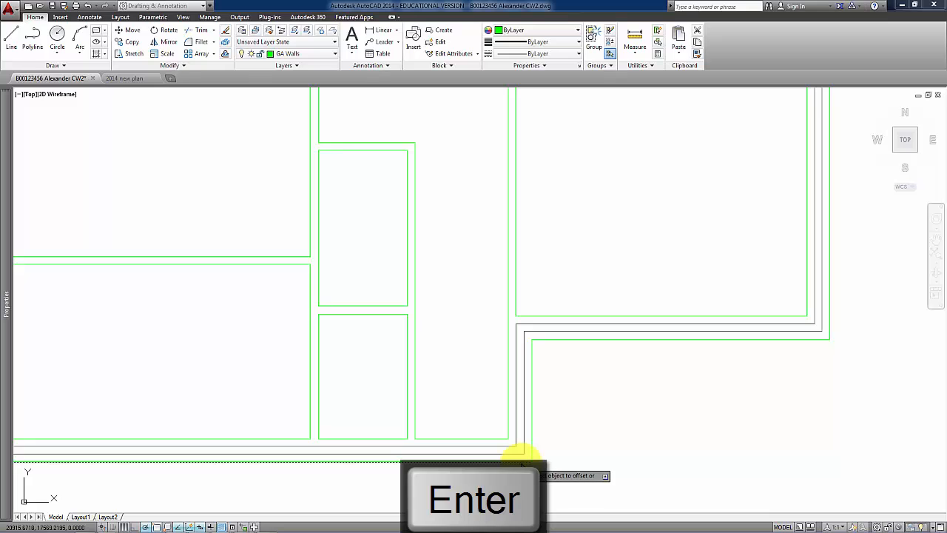
pyautogui.click(507, 440)
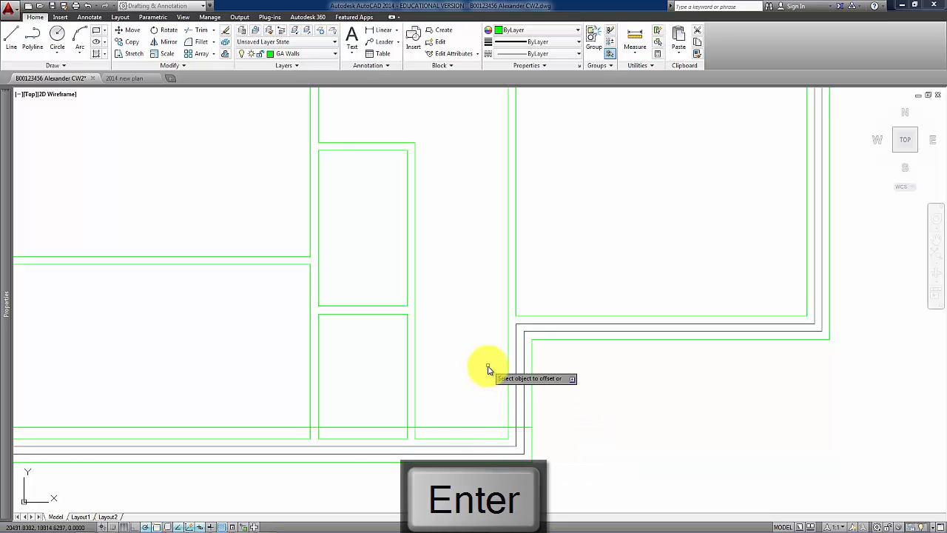
# - Offset the new line above the lower external wall a further 1022.5 upward to mark the door opening's width
pyautogui.press('Return')
pyautogui.press('Return')
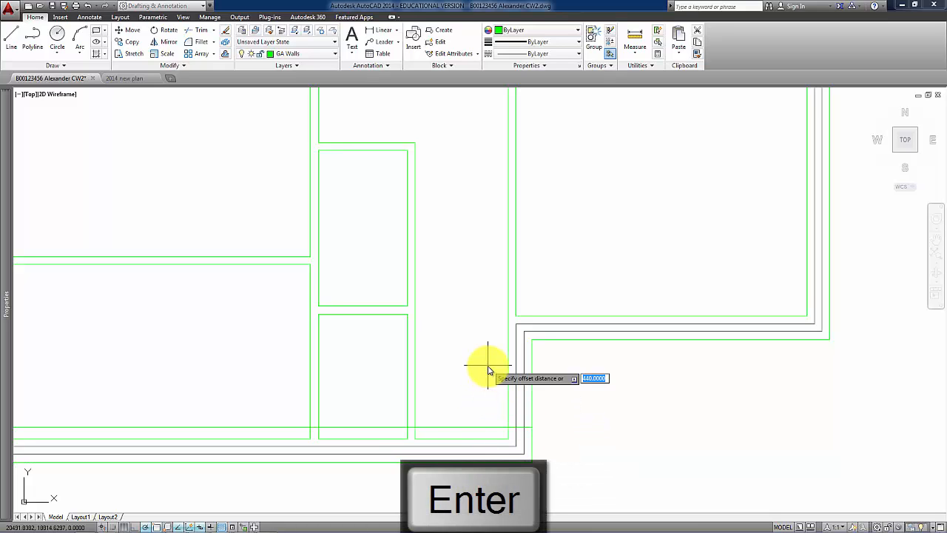
pyautogui.write('102')
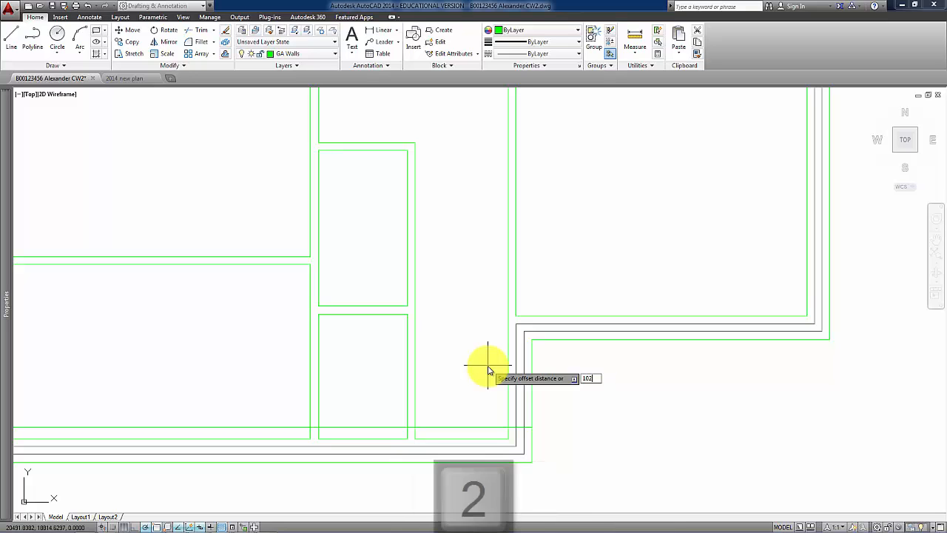
pyautogui.write('2.5')
pyautogui.press('Return')
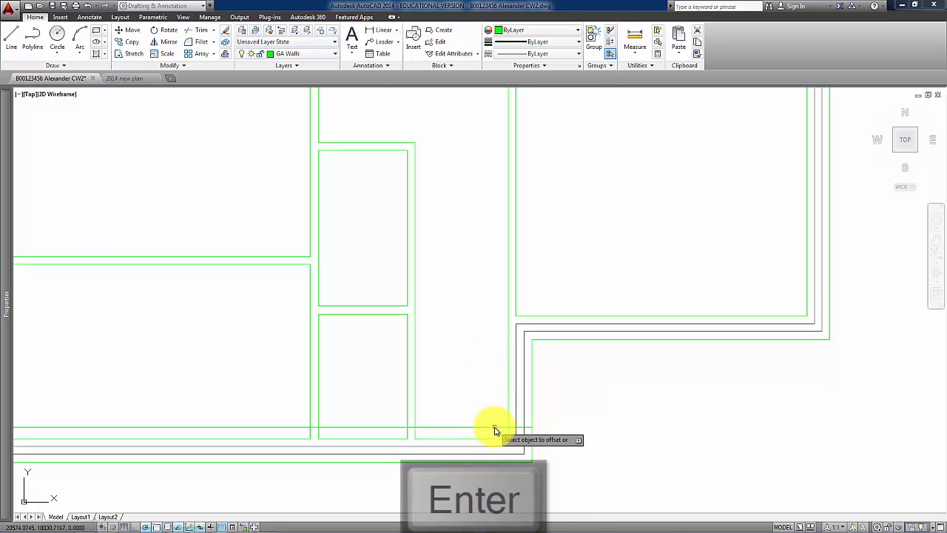
pyautogui.click(492, 429)
pyautogui.click(493, 383)
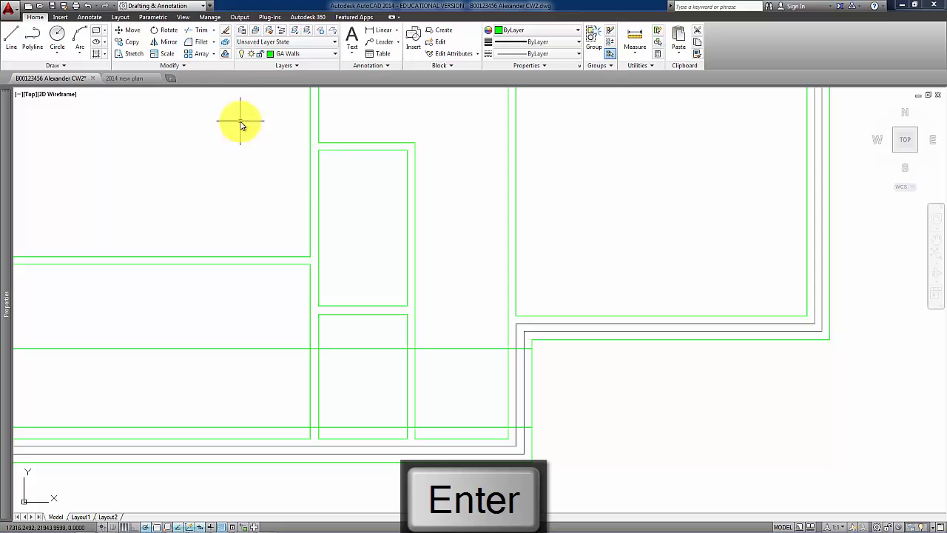
# - Trim the corridor's short external wall lines between the two offset lines to cut the door opening
pyautogui.click(201, 34)
pyautogui.click(566, 475)
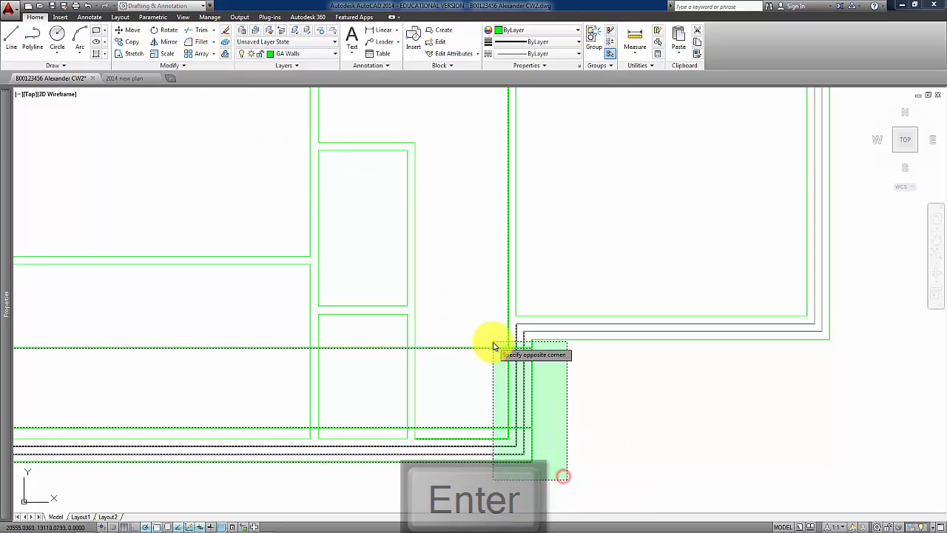
pyautogui.click(492, 340)
pyautogui.press('Return')
pyautogui.click(552, 385)
pyautogui.click(494, 374)
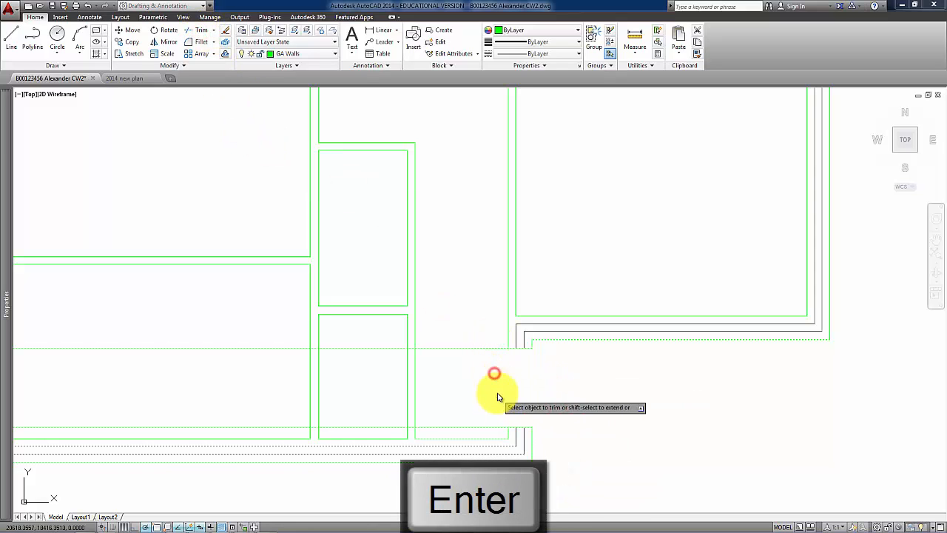
# - Trim both offset lines back to the wall thickness so they only close the wall ends at the door opening
pyautogui.click(500, 438)
pyautogui.click(481, 337)
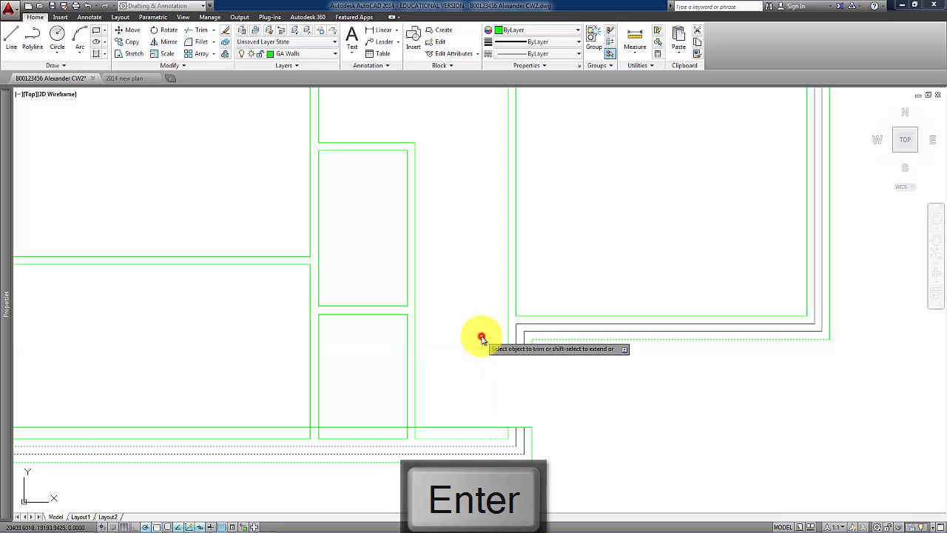
pyautogui.click(590, 479)
pyautogui.click(498, 428)
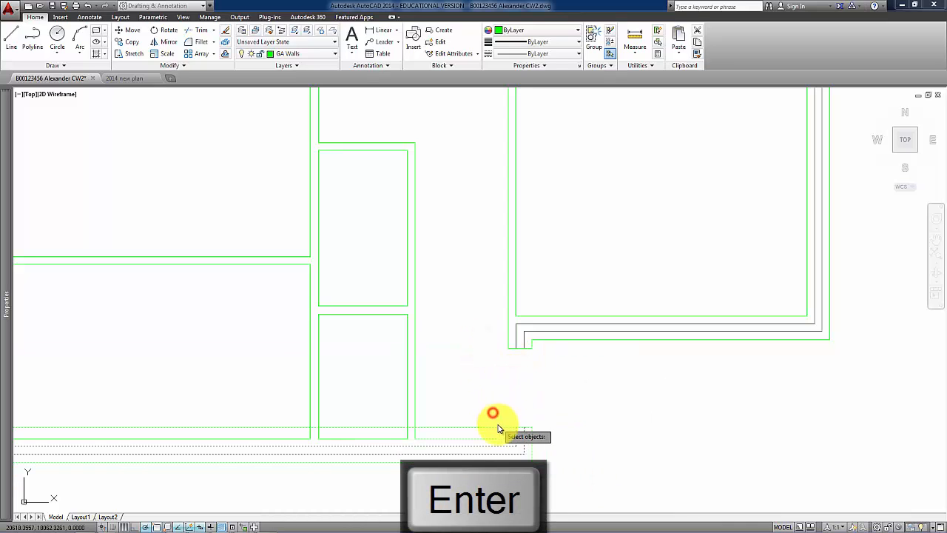
pyautogui.press('Return')
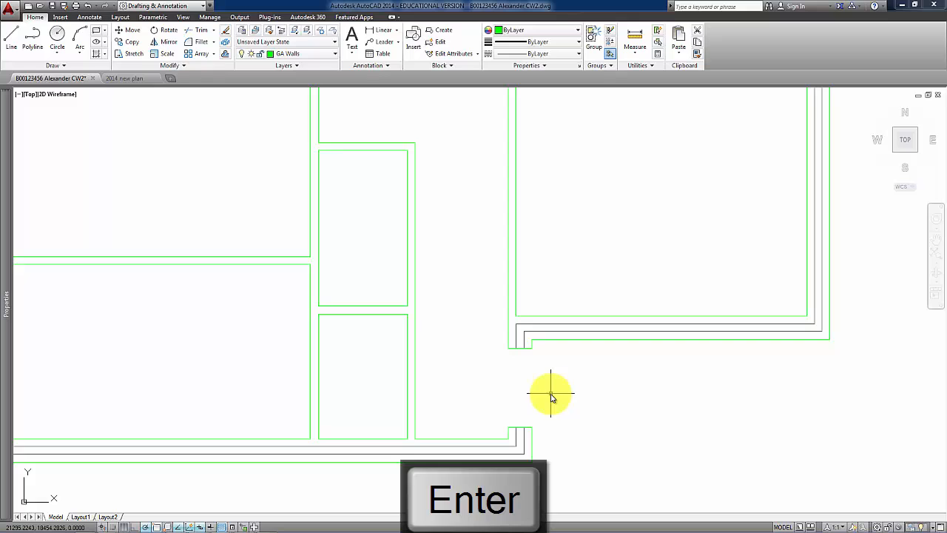
# - Offset the end lines on both sides of the door opening 100 into the wall
pyautogui.click(225, 55)
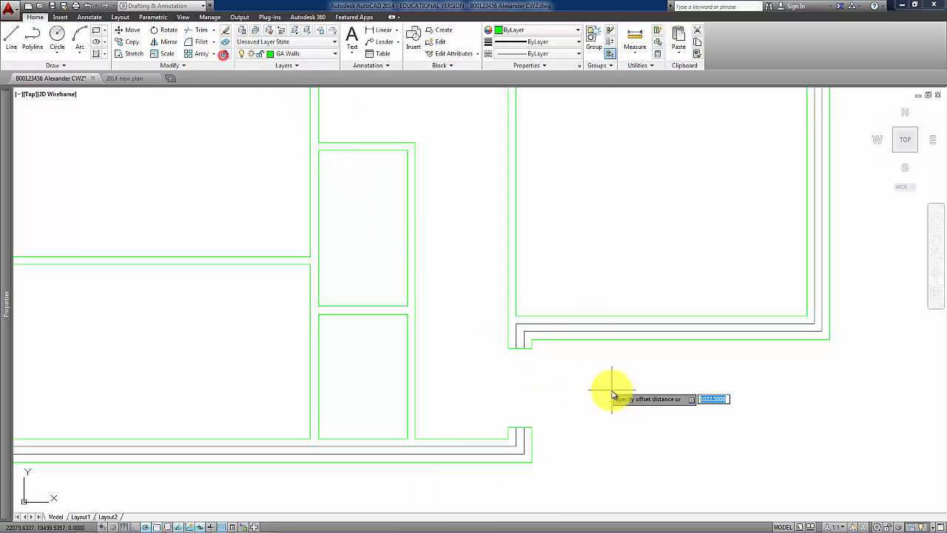
pyautogui.write('100')
pyautogui.press('Return')
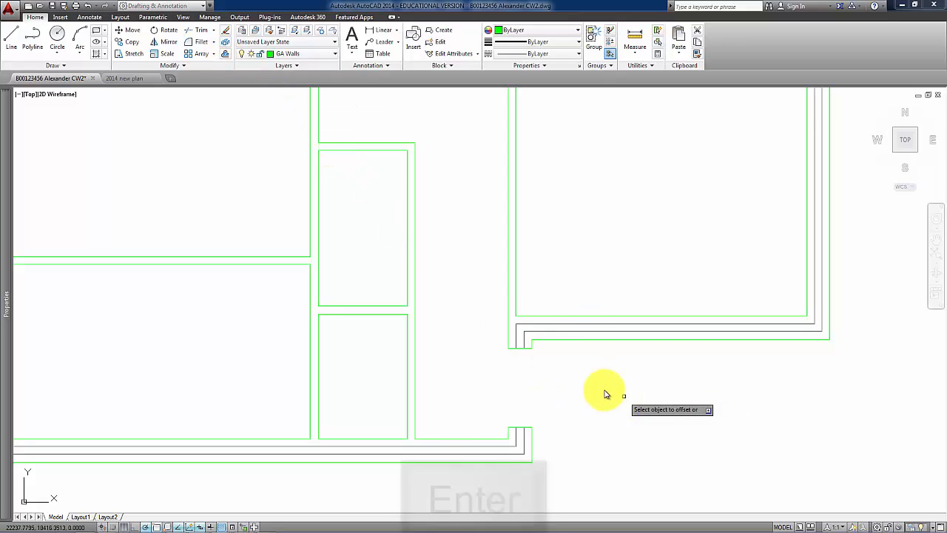
pyautogui.scroll(2, 529, 359)
pyautogui.click(516, 343)
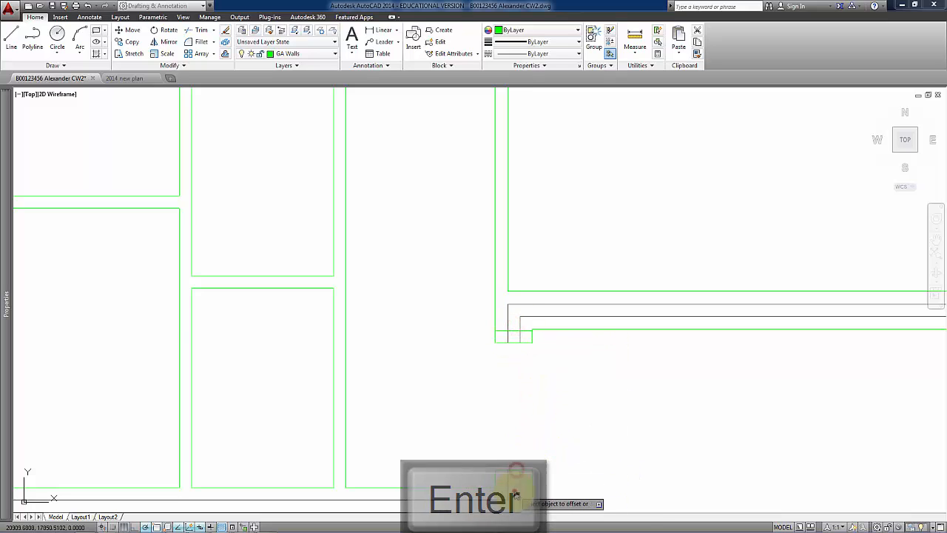
pyautogui.press('Return')
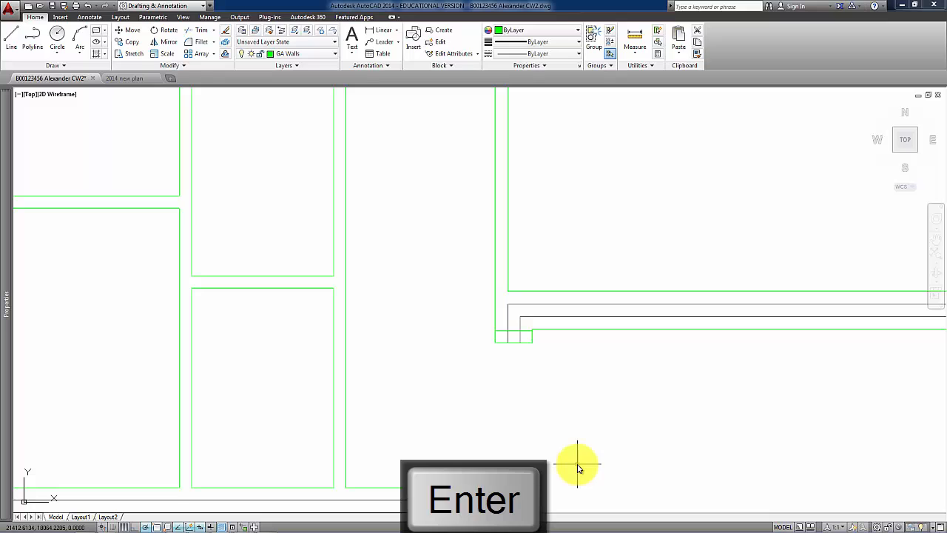
# - Trim the two offset end lines to the cavity width and cut back the inner cavity line past them beside the door opening
pyautogui.click(203, 32)
pyautogui.click(571, 499)
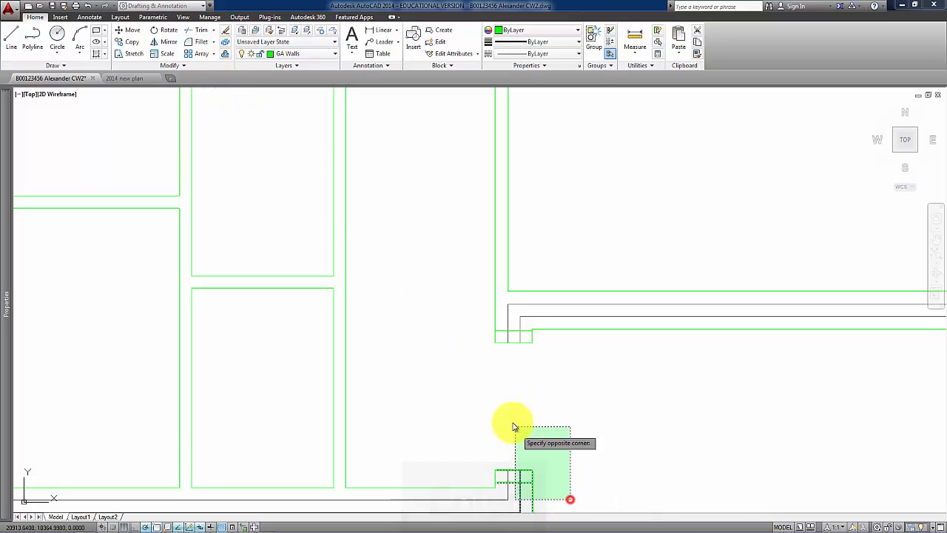
pyautogui.click(478, 327)
pyautogui.press('Return')
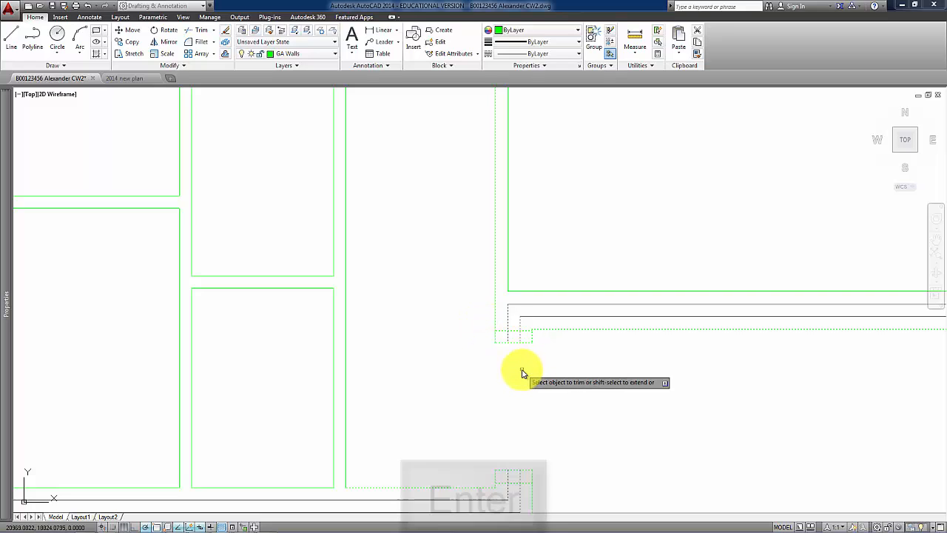
pyautogui.click(504, 331)
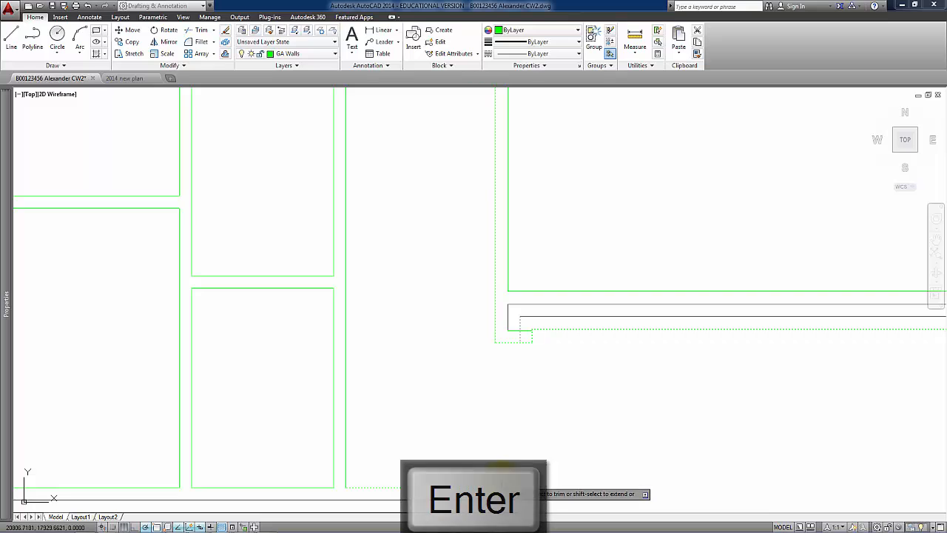
pyautogui.click(503, 482)
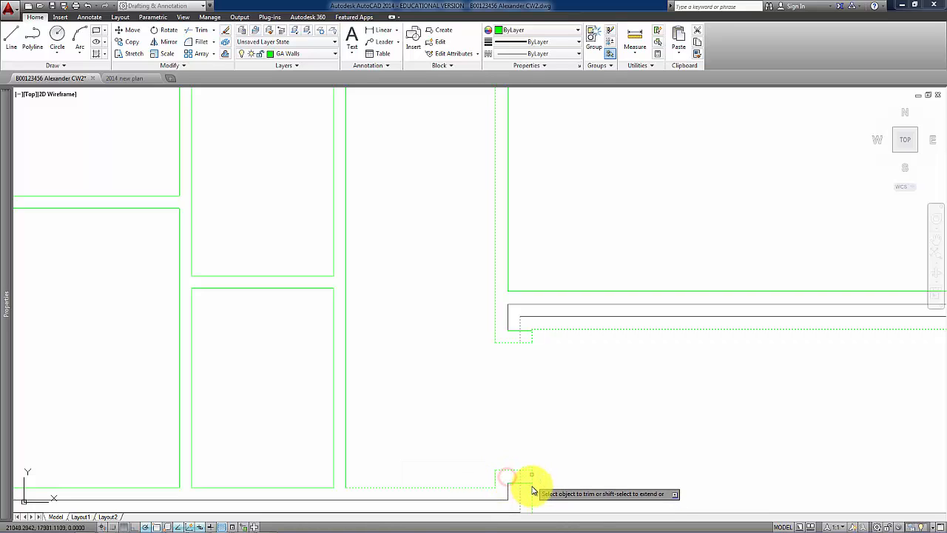
pyautogui.click(528, 485)
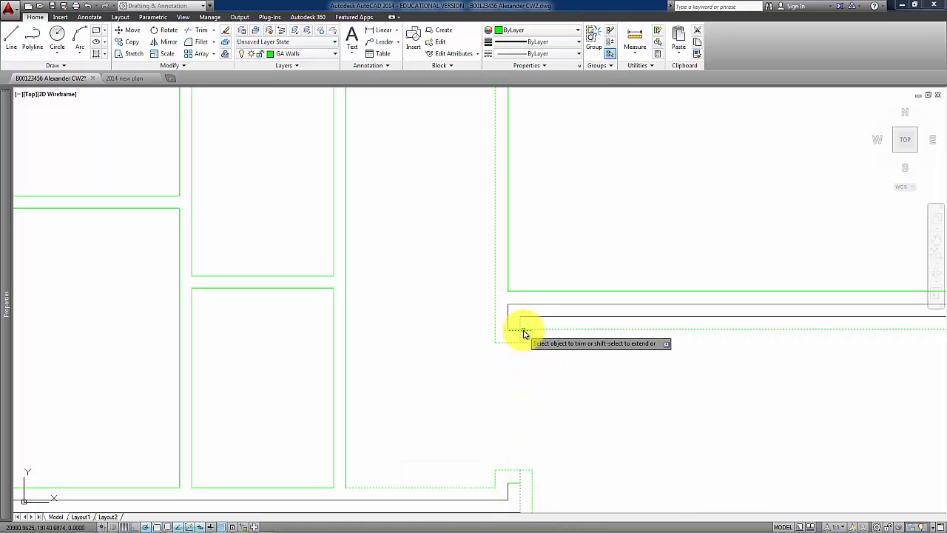
pyautogui.click(527, 333)
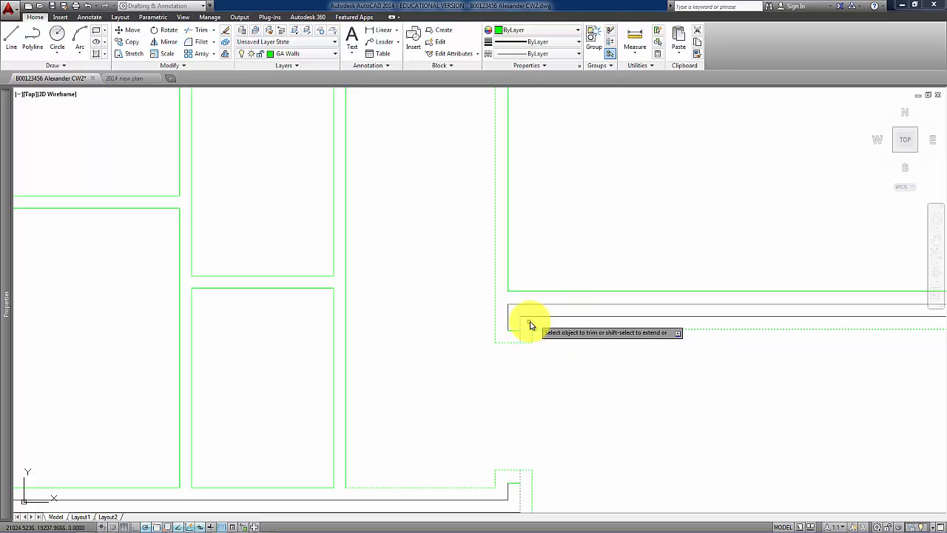
pyautogui.press('Return')
# - Move the two short lines closing the cavities beside the corridor door opening to the GA Walls Cavity layer
pyautogui.moveTo(555, 392); pyautogui.dragTo(526, 375, button='middle')
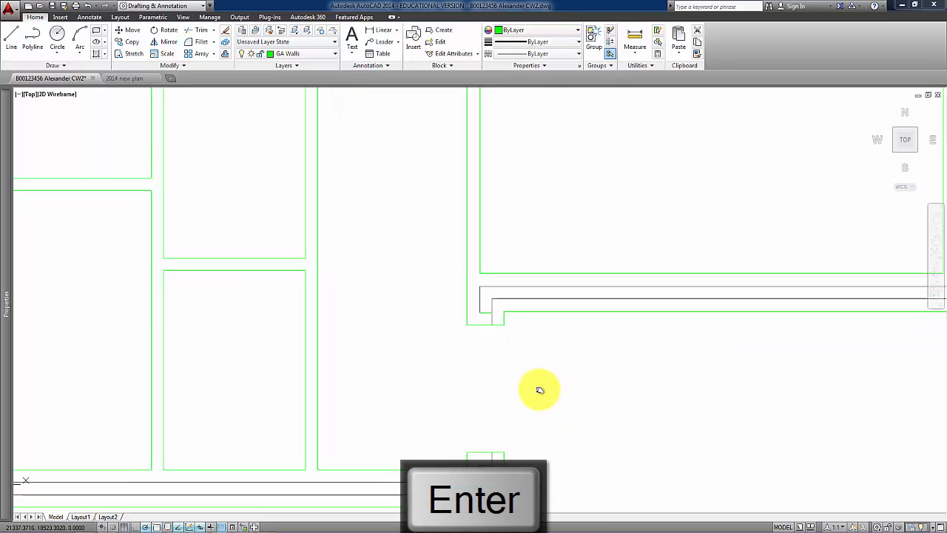
pyautogui.click(485, 313)
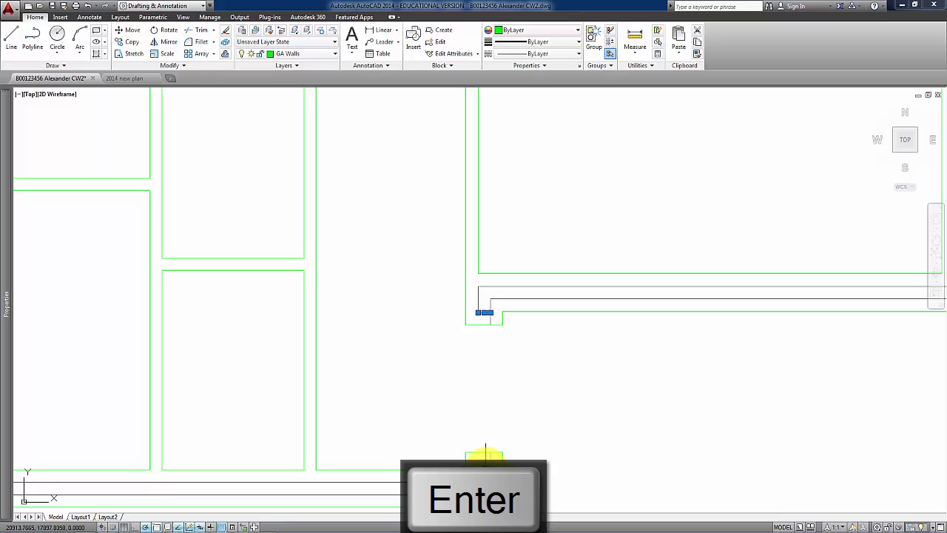
pyautogui.click(485, 454)
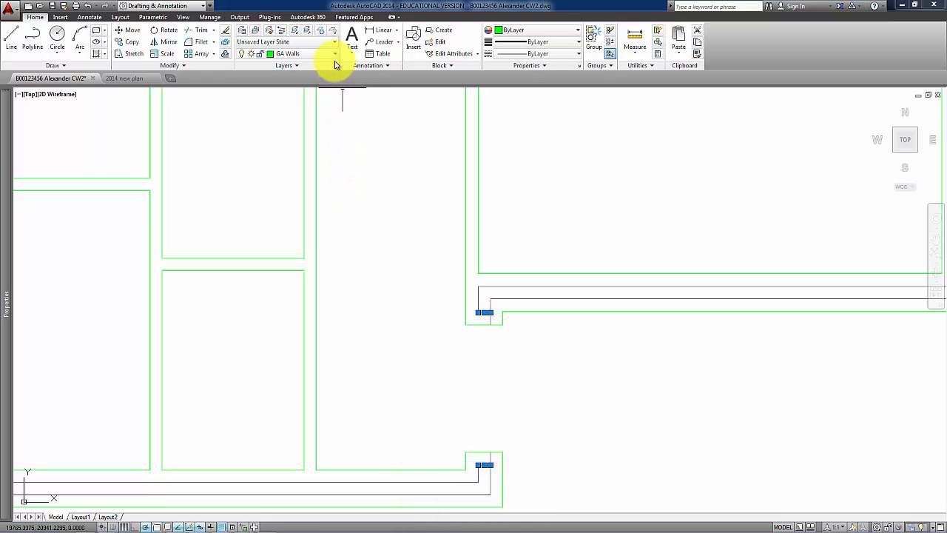
pyautogui.click(311, 101)
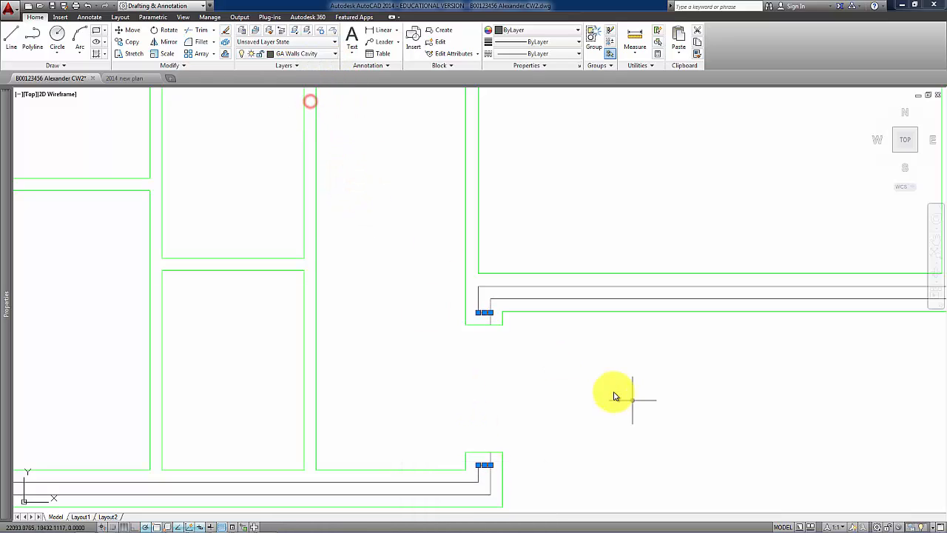
pyautogui.press('Escape')
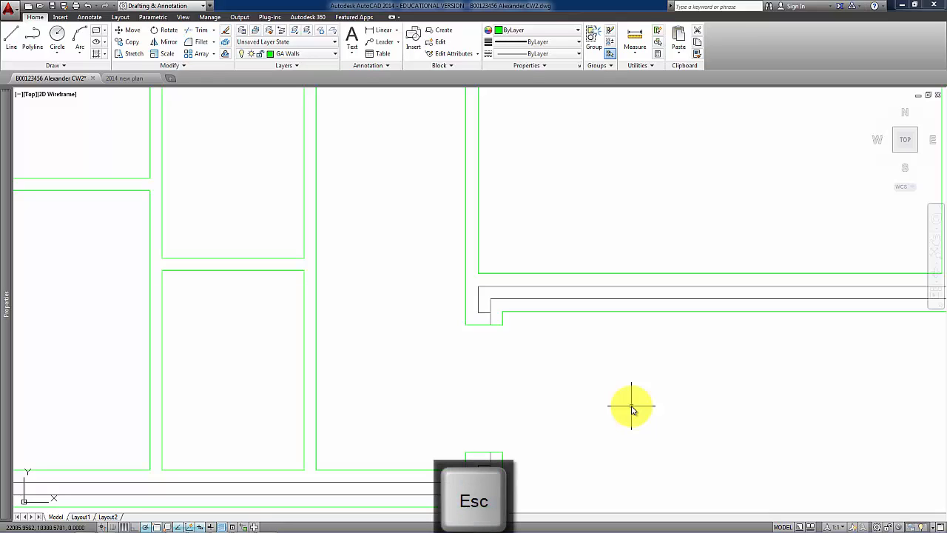
# - Offset the right-hand room's outer east wall line 777.5 into the room, and offset the resulting line another 2260 to the west
pyautogui.scroll(-2, 628, 405)
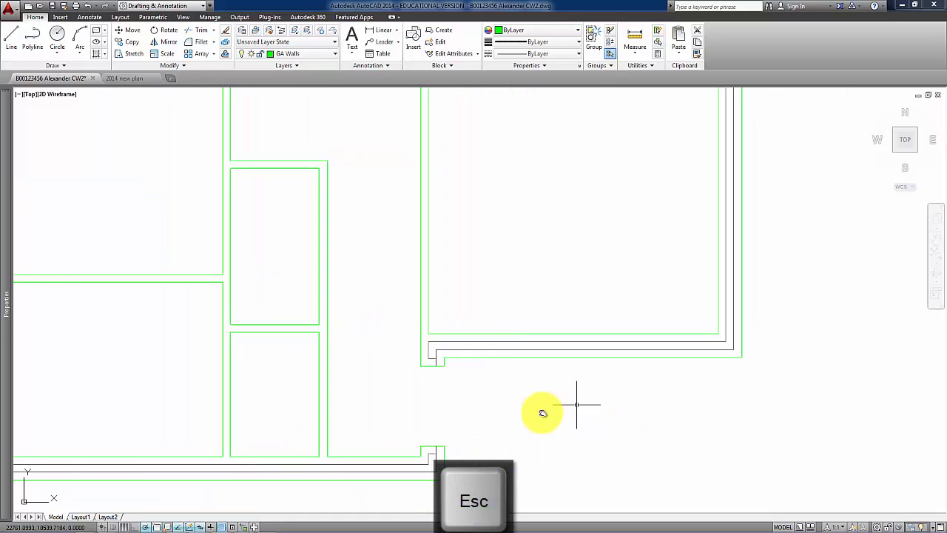
pyautogui.click(225, 54)
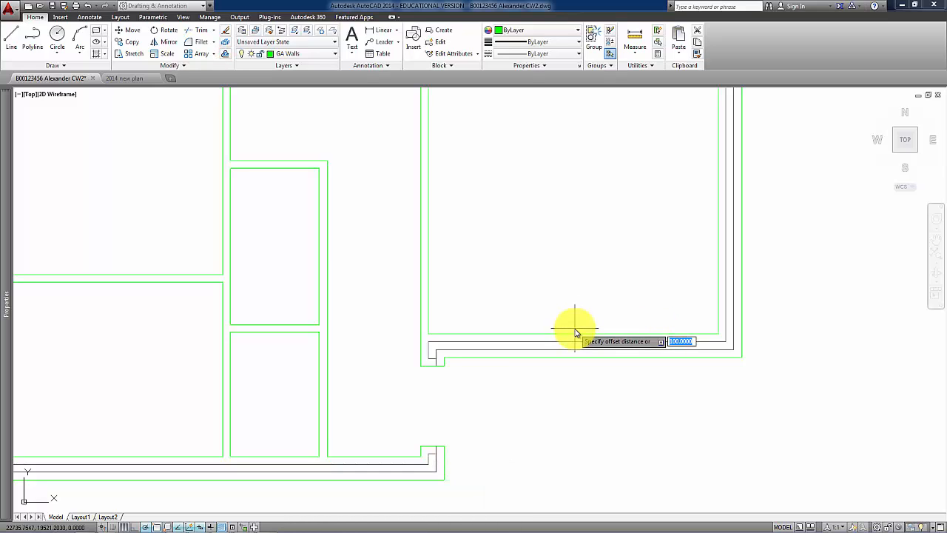
pyautogui.write('777.5')
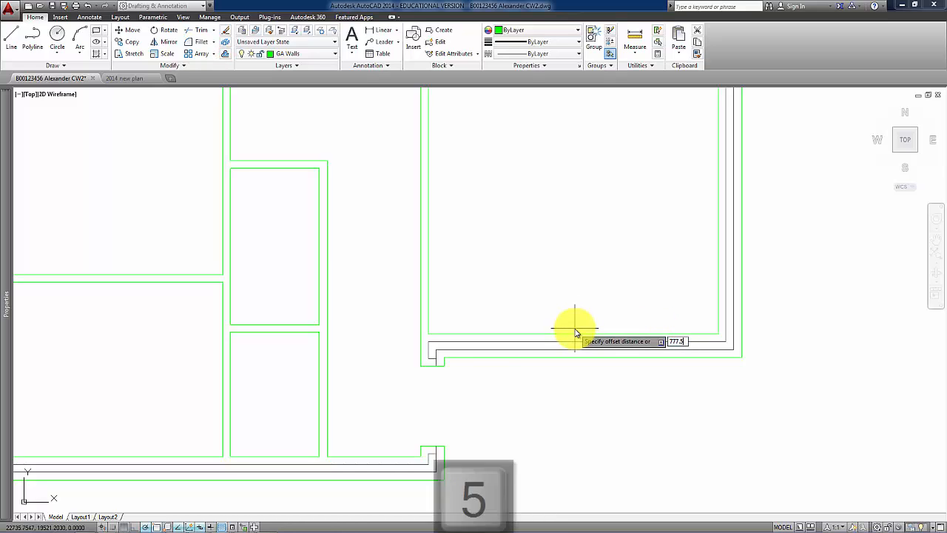
pyautogui.press('Return')
pyautogui.click(742, 306)
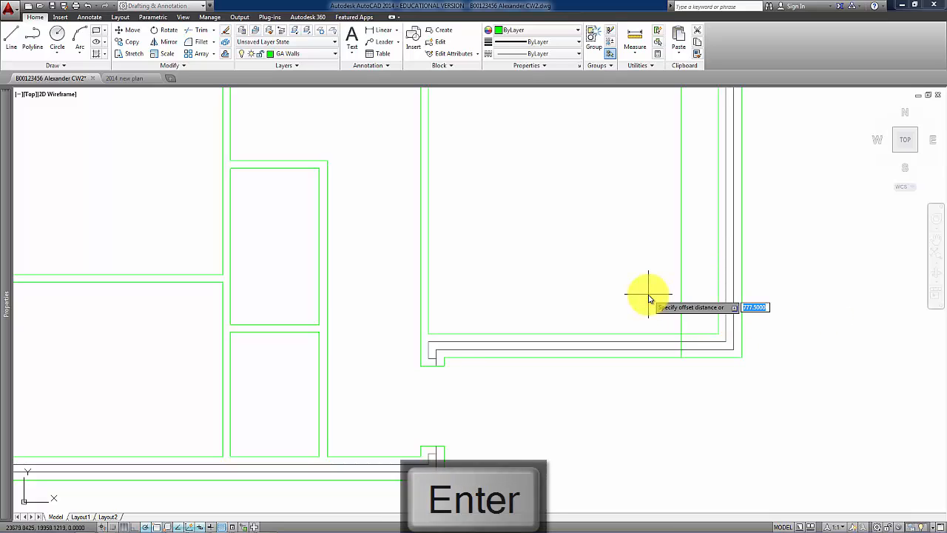
pyautogui.write('0')
pyautogui.press('Return')
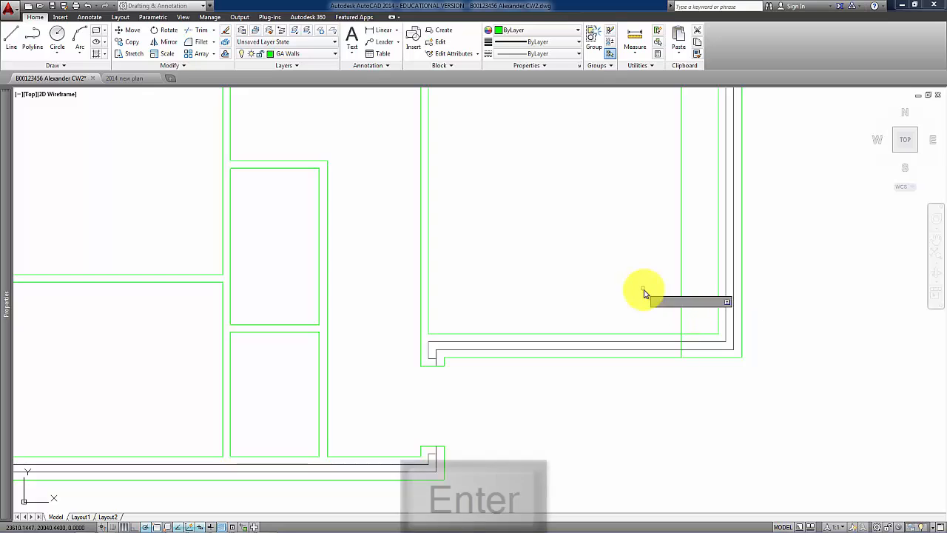
pyautogui.click(682, 298)
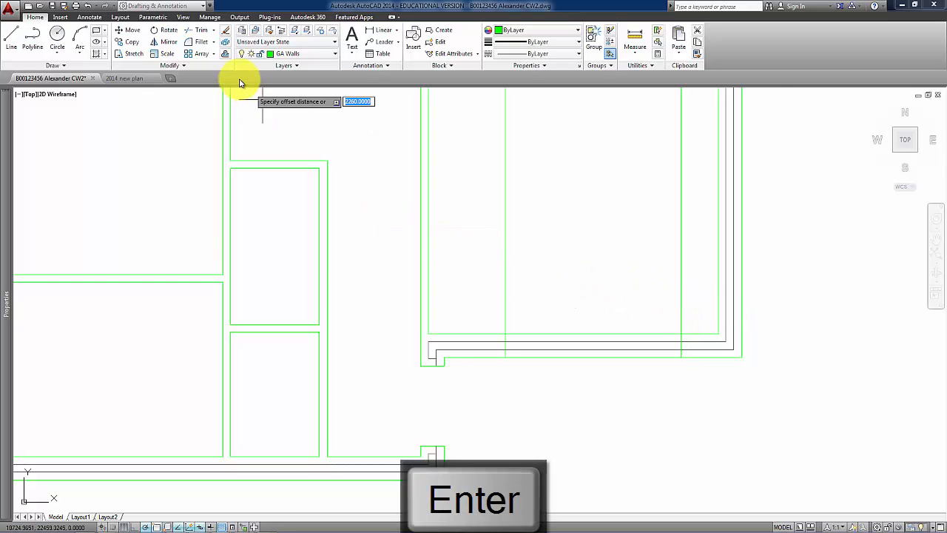
# - Trim all lines of the right-hand room's south wall between the two offset lines to cut the opening
pyautogui.click(200, 31)
pyautogui.press('Escape')
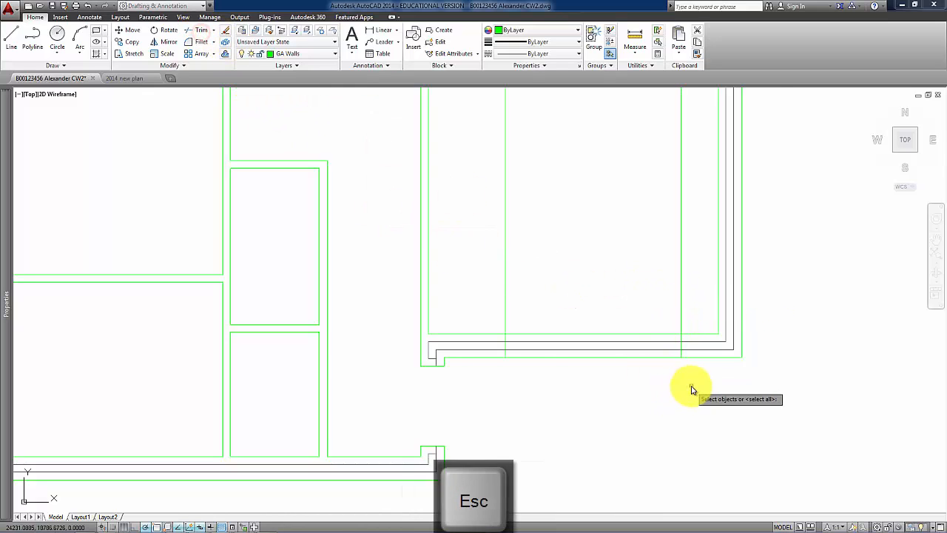
pyautogui.click(691, 383)
pyautogui.click(478, 266)
pyautogui.press('Return')
pyautogui.click(627, 403)
pyautogui.click(606, 299)
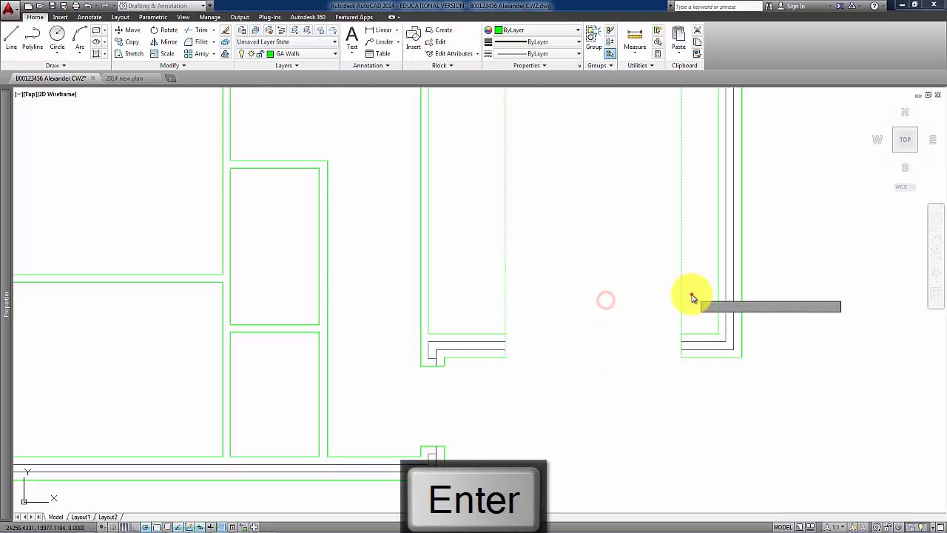
# - Trim both offset lines back to the wall thickness so they only close the south wall's ends at the new opening
pyautogui.click(691, 292)
pyautogui.click(486, 239)
pyautogui.press('Return')
pyautogui.click(560, 400)
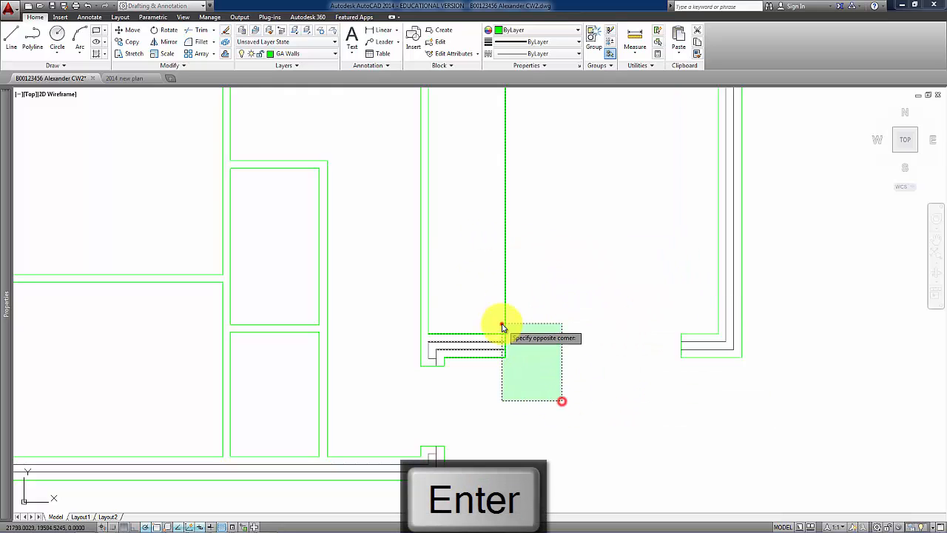
pyautogui.click(501, 323)
pyautogui.click(526, 311)
pyautogui.click(491, 282)
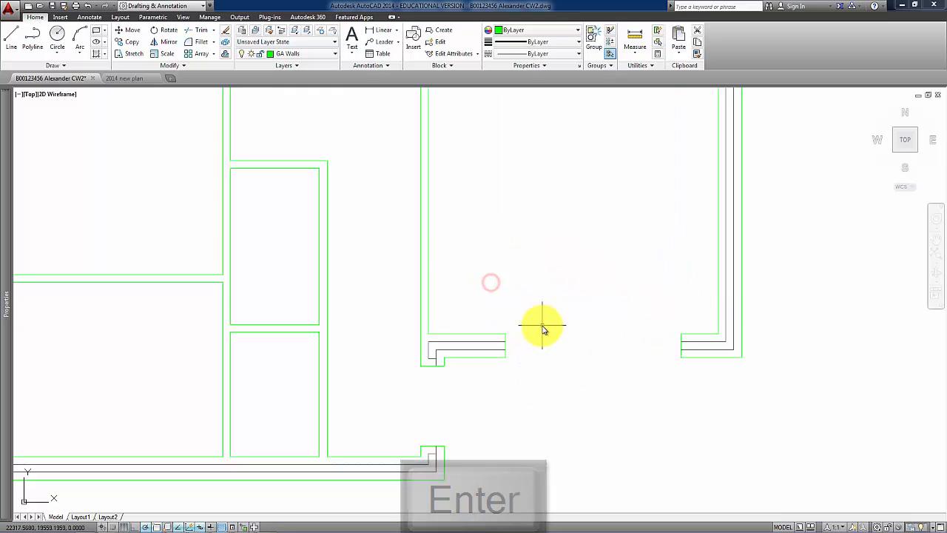
# - Offset the end lines on both sides of the right-hand room's opening 100 into the wall
pyautogui.click(226, 54)
pyautogui.write('100')
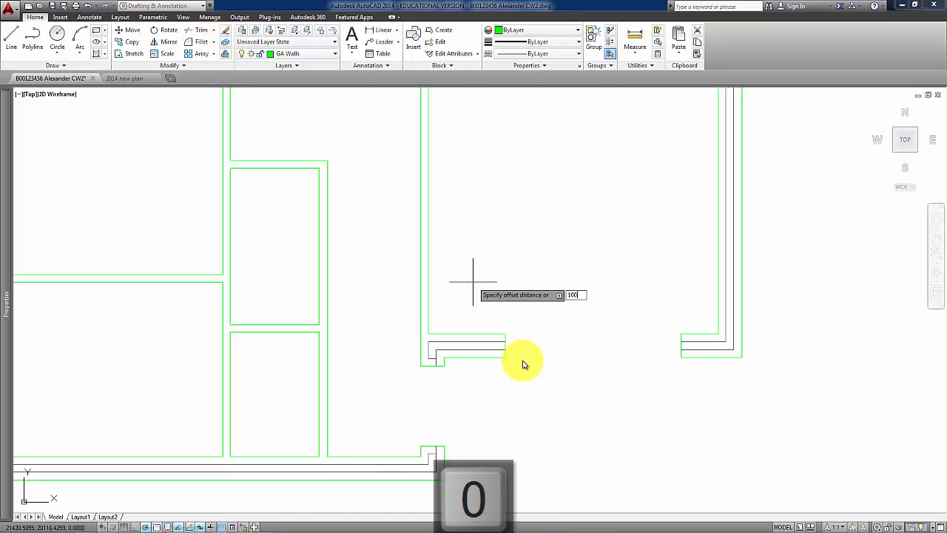
pyautogui.press('Return')
pyautogui.scroll(2, 505, 331)
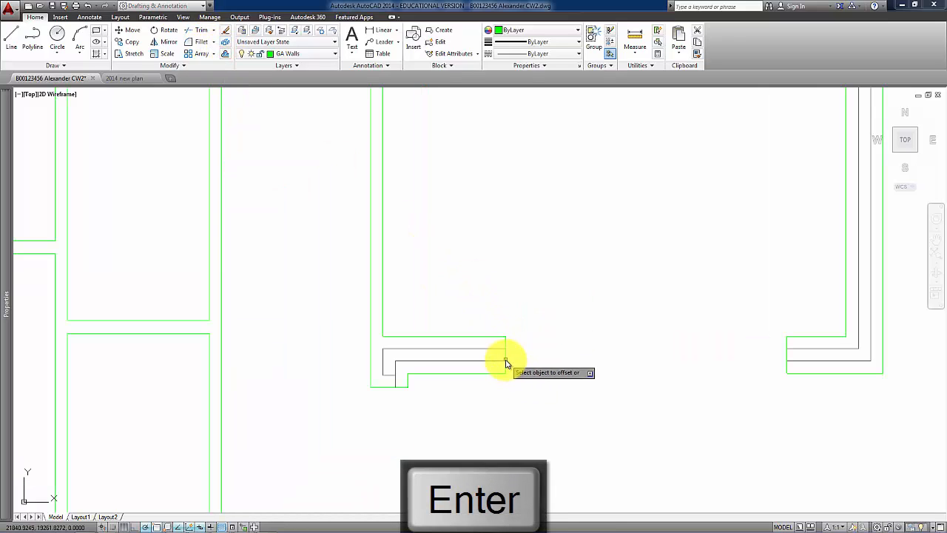
pyautogui.click(505, 356)
pyautogui.click(488, 352)
pyautogui.click(786, 358)
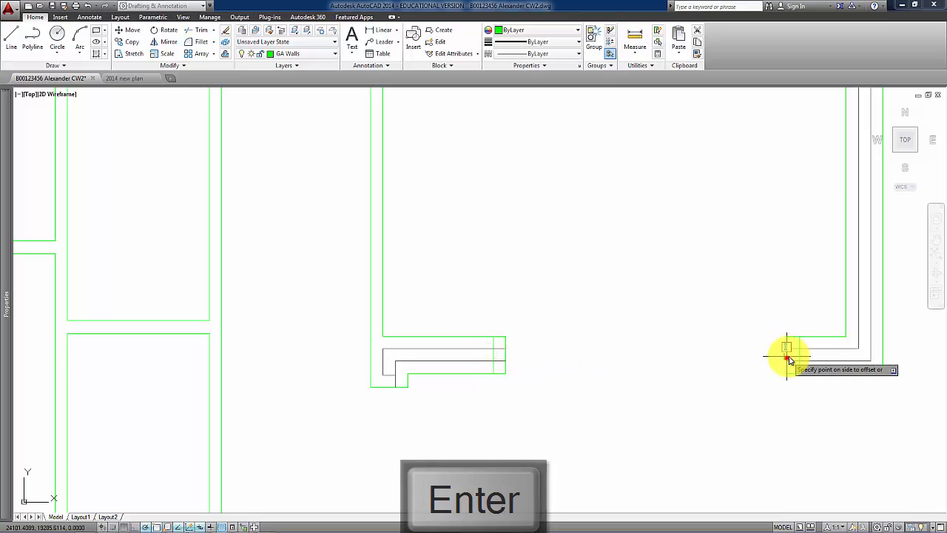
pyautogui.click(816, 355)
pyautogui.press('Return')
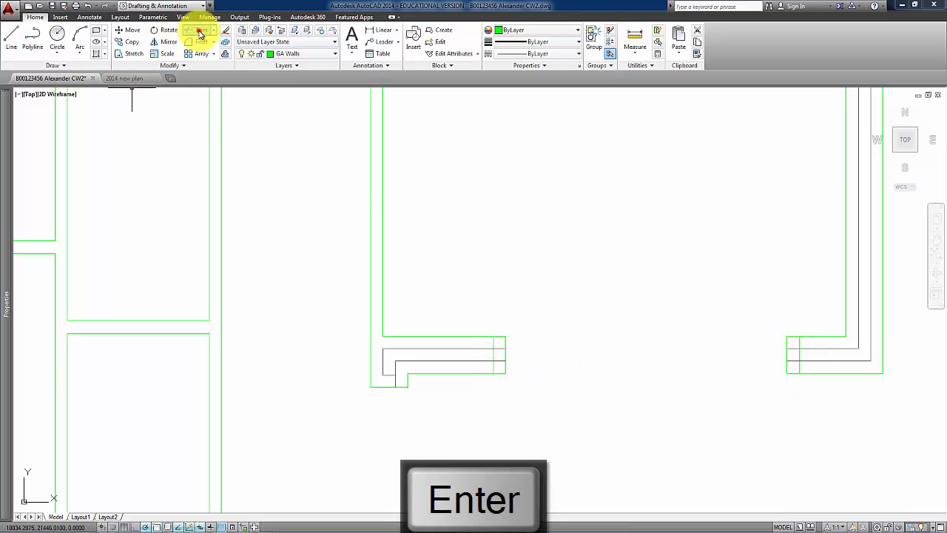
# - Trim the two offset end lines to the cavity width and cut back the inner cavity line past them at the right-hand room's opening
pyautogui.click(824, 430)
pyautogui.click(466, 282)
pyautogui.press('Return')
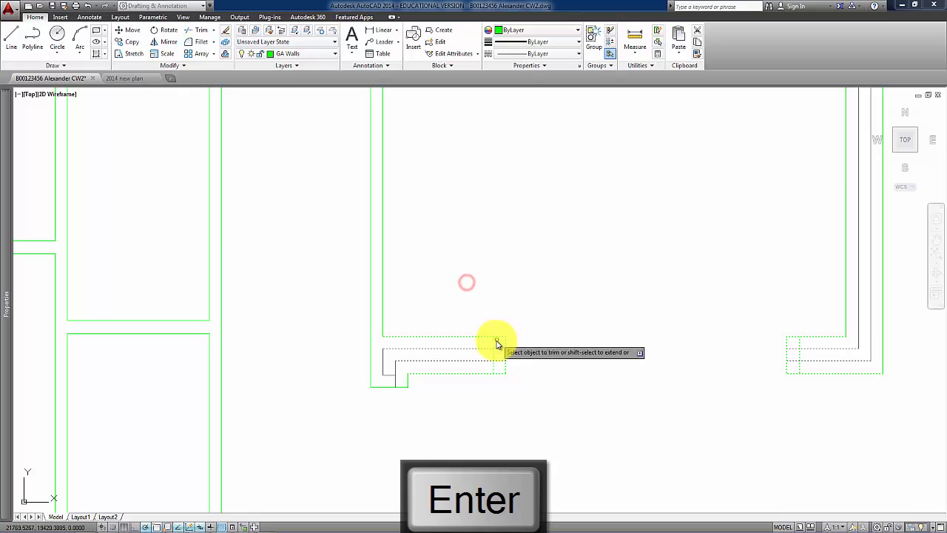
pyautogui.click(494, 344)
pyautogui.click(501, 348)
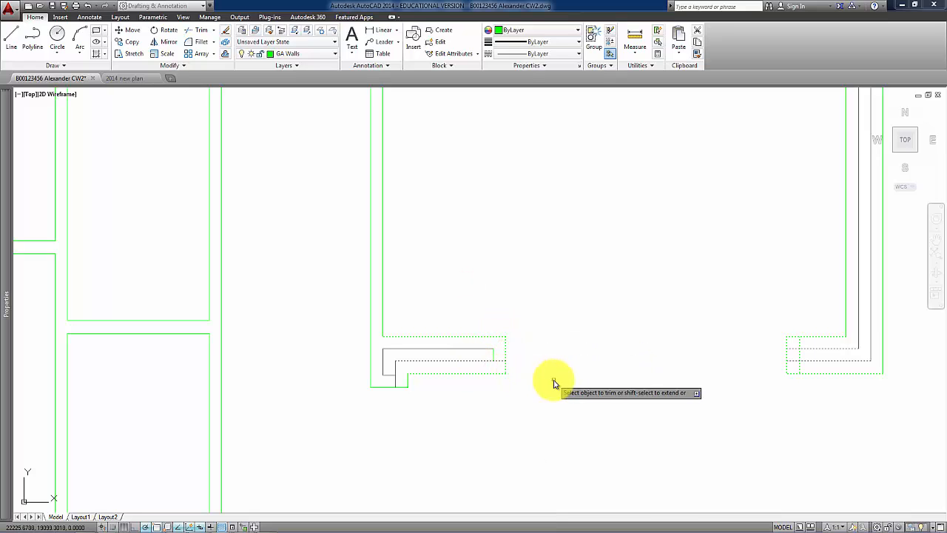
pyautogui.click(797, 342)
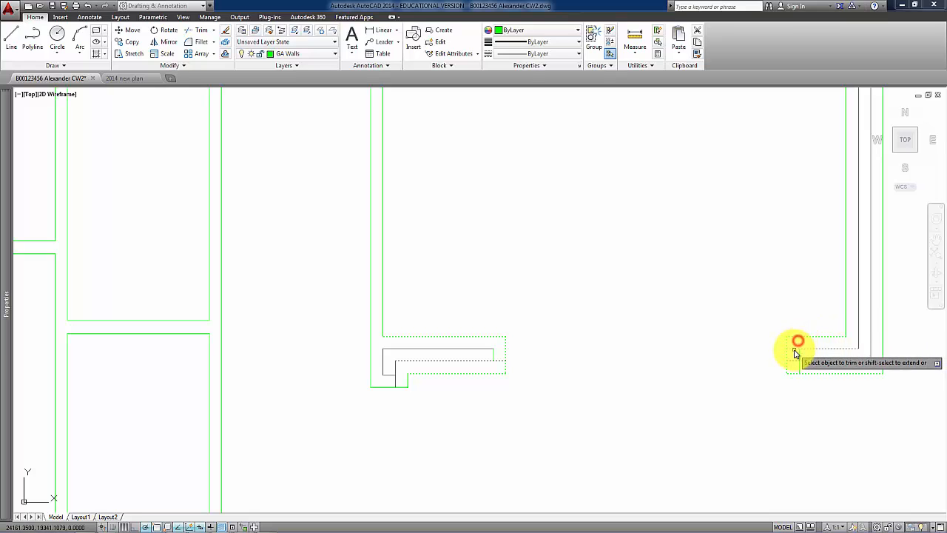
pyautogui.click(794, 353)
pyautogui.click(799, 370)
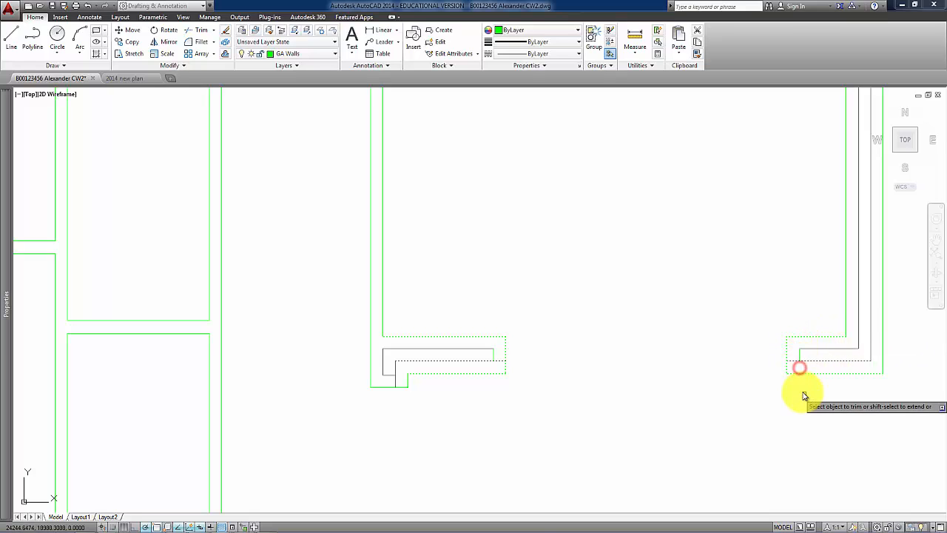
pyautogui.press('Return')
# - Move the two cavity closing lines beside the right-hand room's opening to the GA Walls Cavity layer
pyautogui.scroll(-3, 621, 415)
pyautogui.moveTo(606, 418); pyautogui.dragTo(630, 395, button='middle')
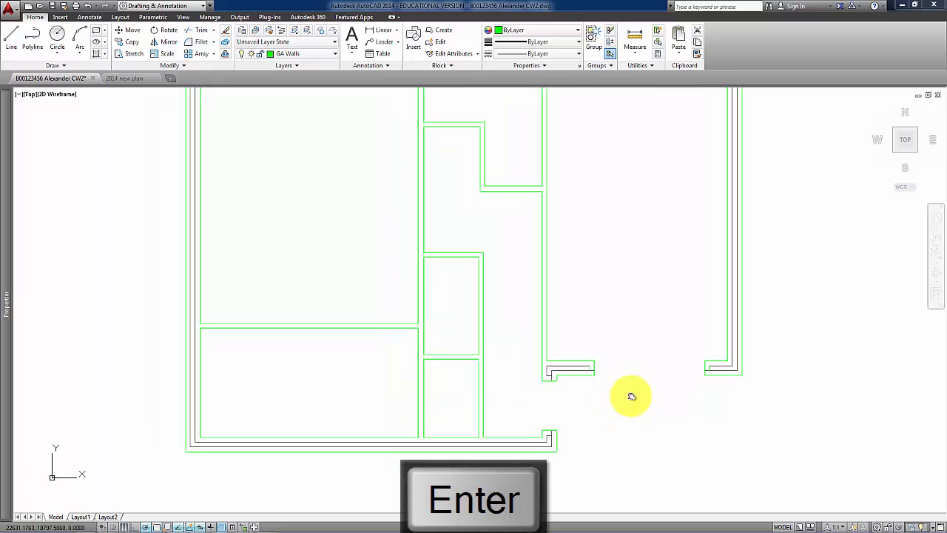
pyautogui.scroll(2, 692, 384)
pyautogui.click(518, 317)
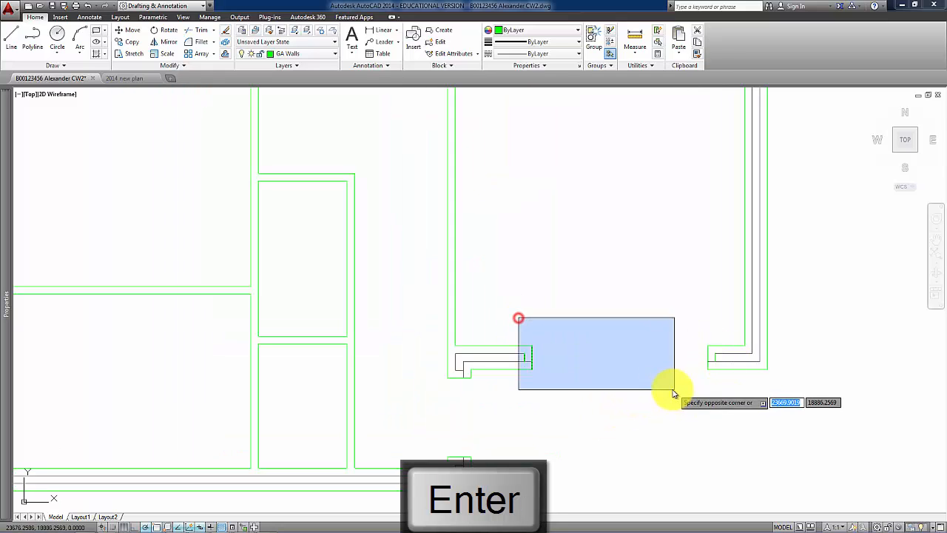
pyautogui.click(529, 370)
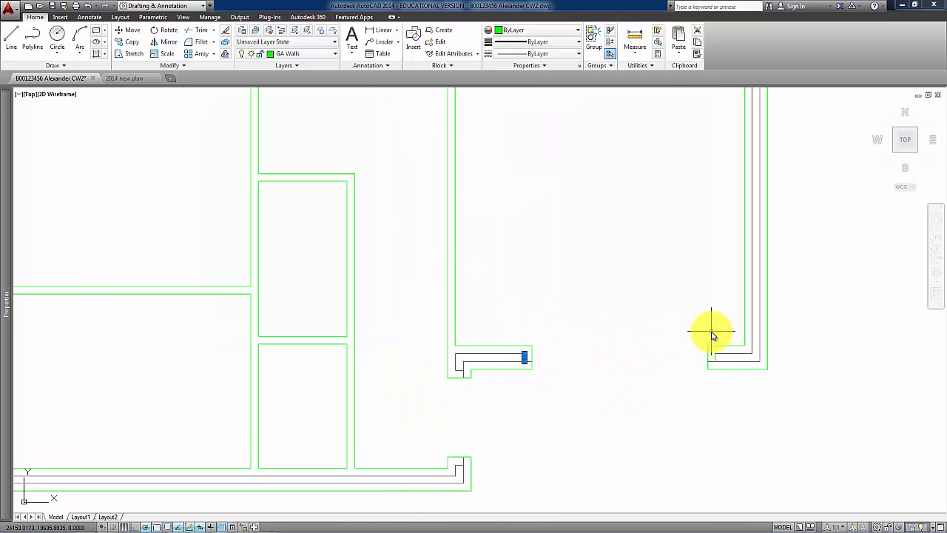
pyautogui.click(712, 334)
pyautogui.click(723, 366)
pyautogui.click(313, 54)
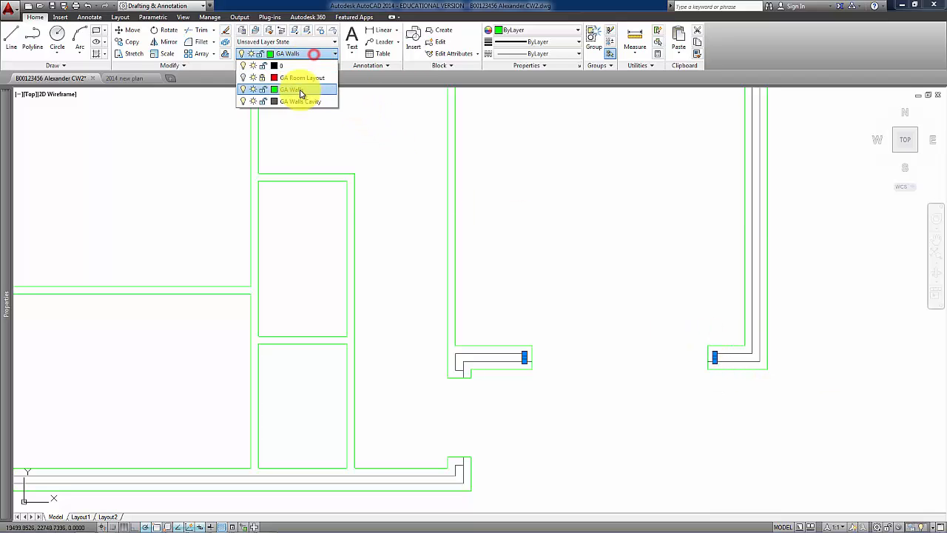
pyautogui.click(303, 101)
pyautogui.press('Escape')
# - Offset the building's outer west wall line 440 into the lower-left room
pyautogui.scroll(-2, 582, 416)
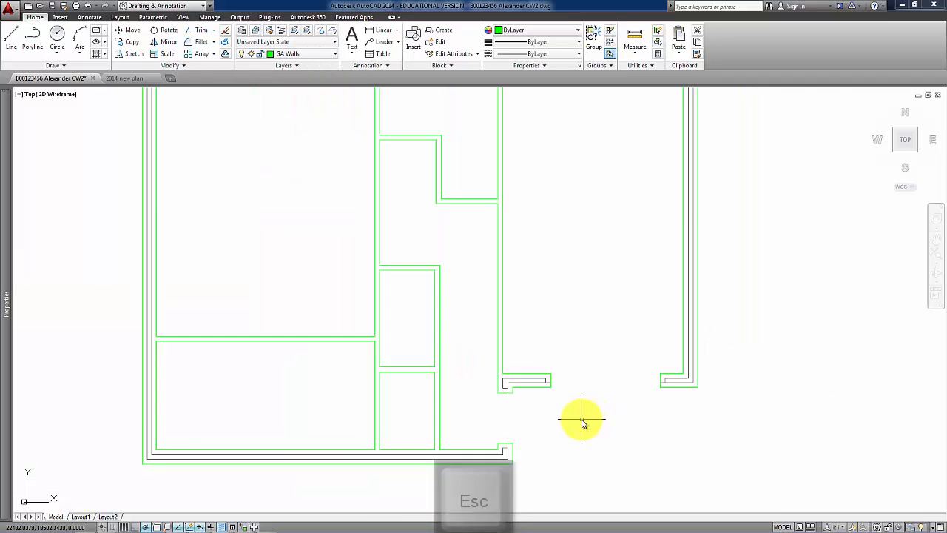
pyautogui.moveTo(476, 432); pyautogui.dragTo(624, 406, button='middle')
pyautogui.scroll(2, 482, 428)
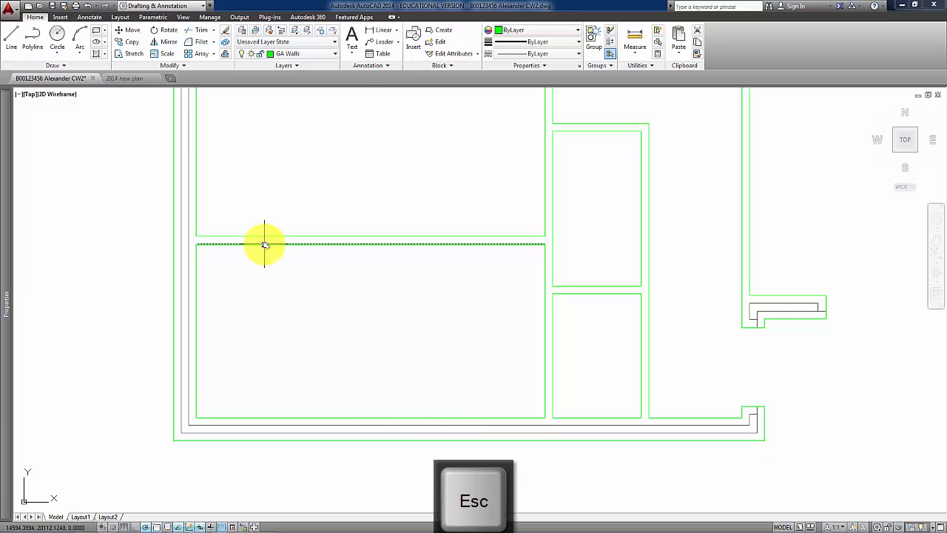
pyautogui.click(226, 56)
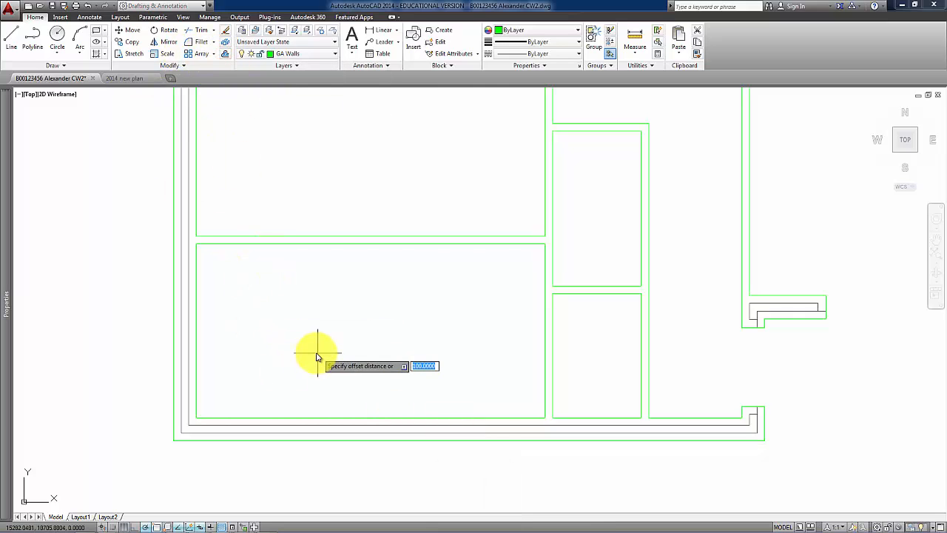
pyautogui.write('440')
pyautogui.press('Return')
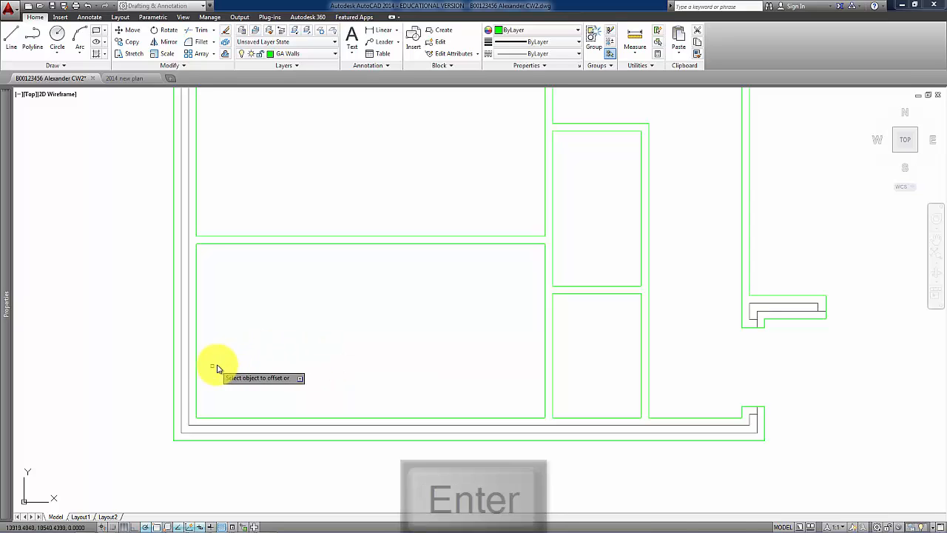
pyautogui.click(174, 374)
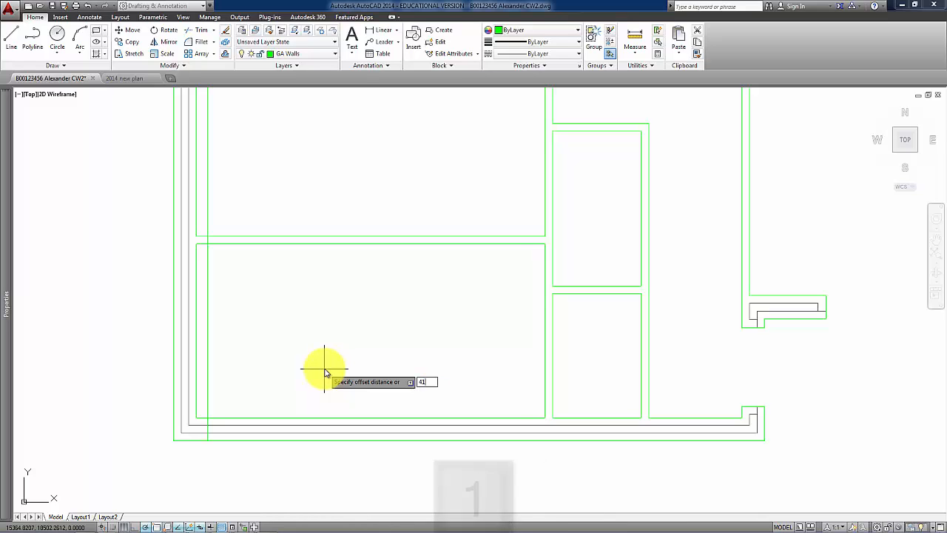
# - Offset the new line in the lower-left room 4172.5 to the east
pyautogui.write('.5')
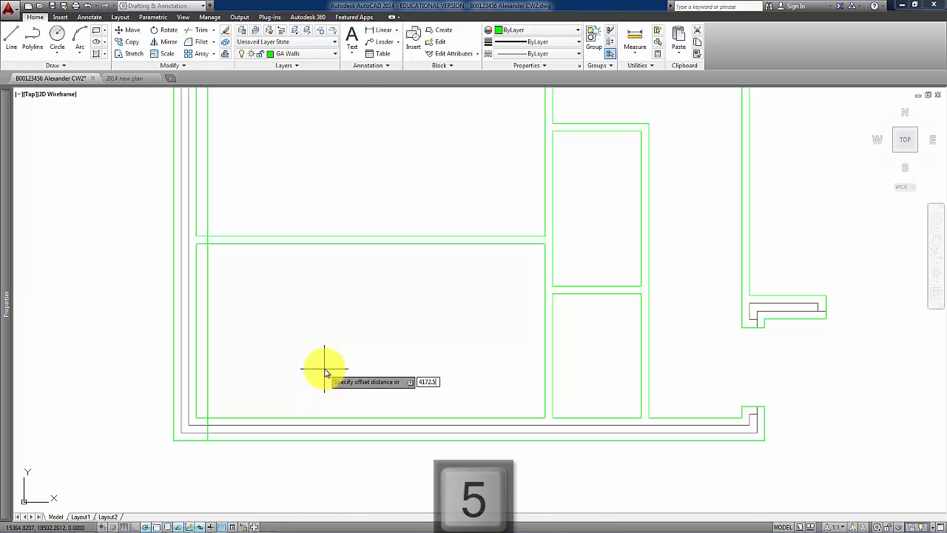
pyautogui.press('Return')
pyautogui.click(207, 382)
pyautogui.click(350, 380)
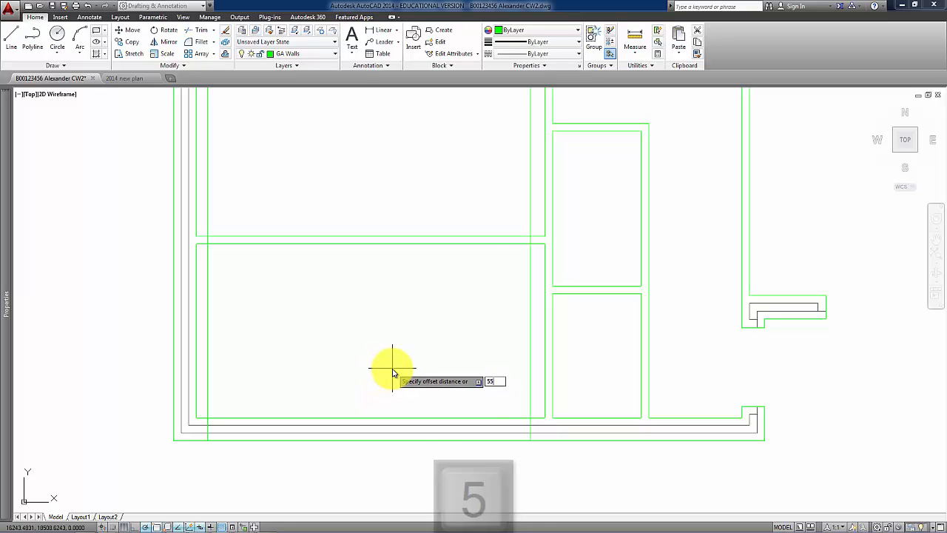
# - Offset the vertical opening line near the lower-left room's east wall 552.5 to the east
pyautogui.write('2.5')
pyautogui.press('Return')
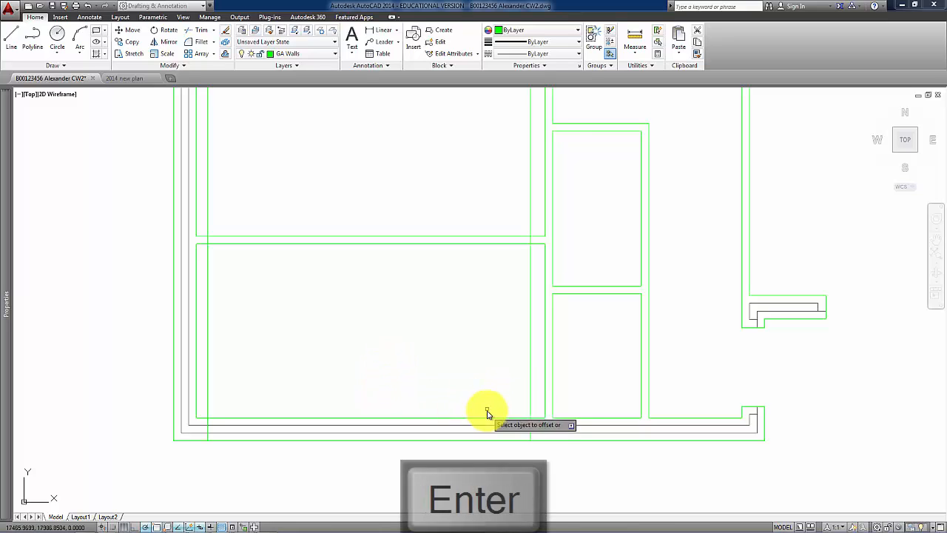
pyautogui.click(527, 381)
pyautogui.click(602, 384)
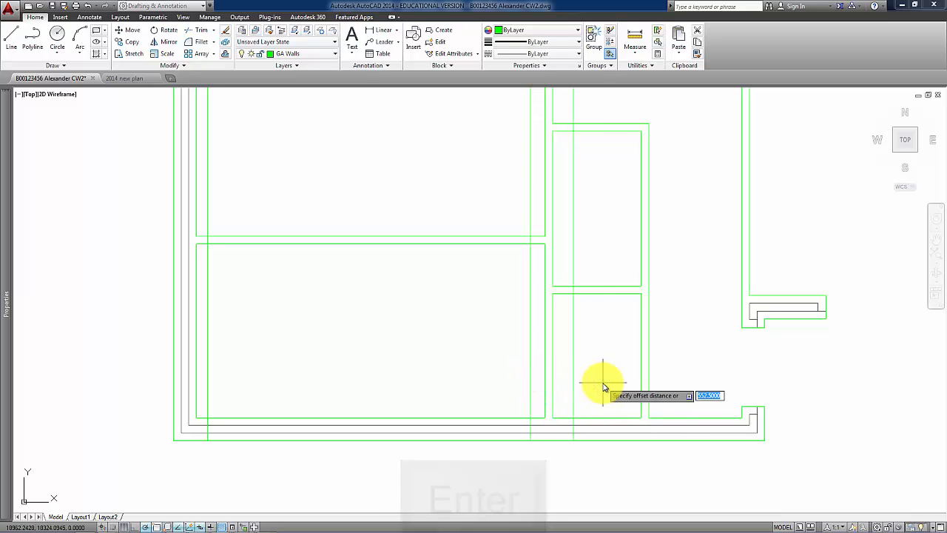
# - Offset the new vertical line in the small lower room 685 to the east
pyautogui.write('685')
pyautogui.press('Return')
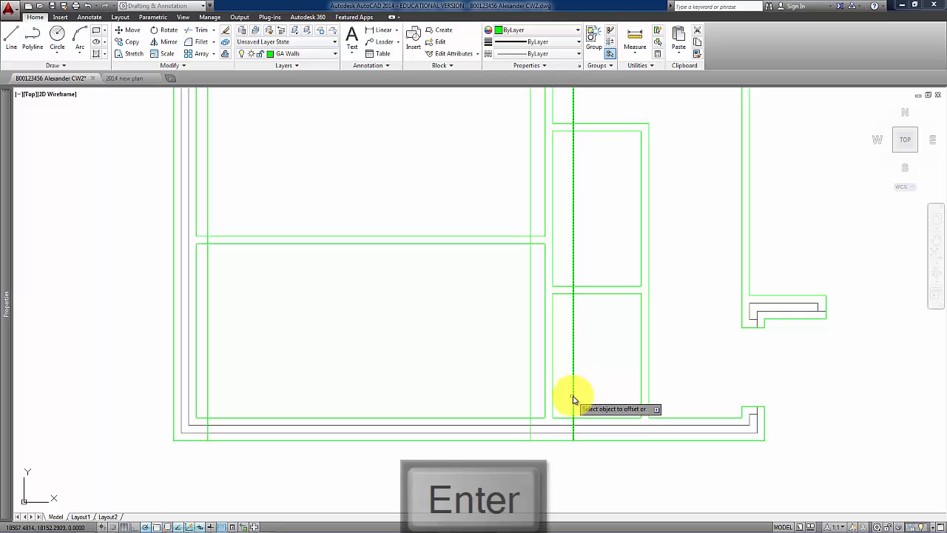
pyautogui.click(575, 398)
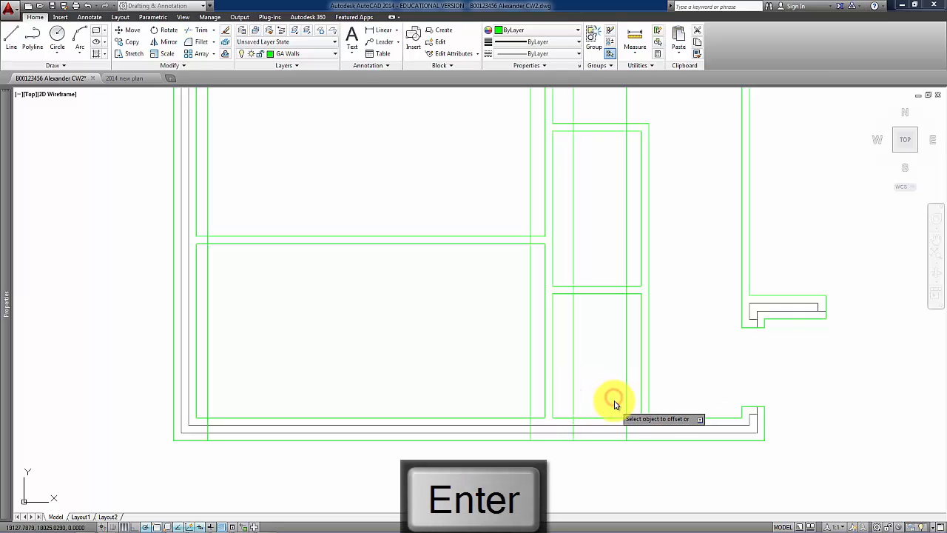
# - Copy the small room's two opening lines east by the distance from the lower-left room's east opening line to the small room's second opening line
pyautogui.click(572, 382)
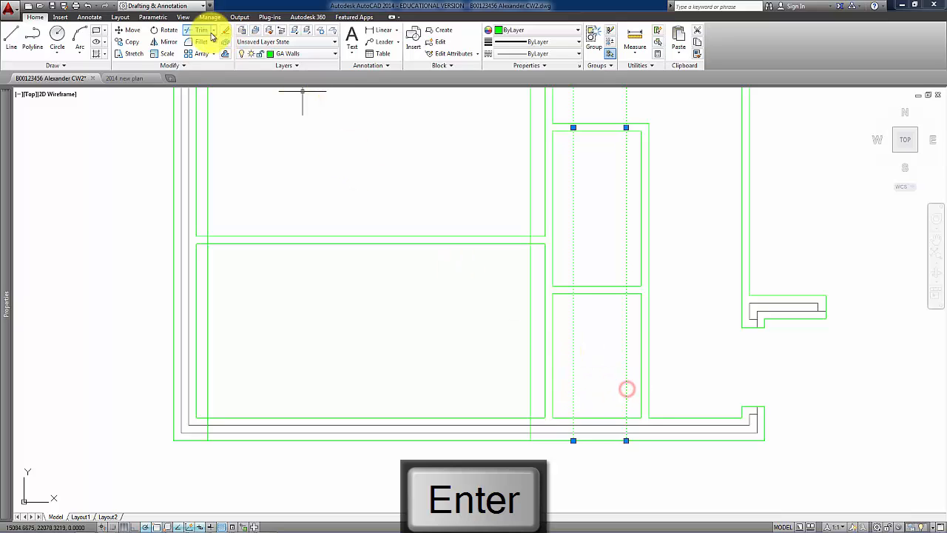
pyautogui.click(135, 46)
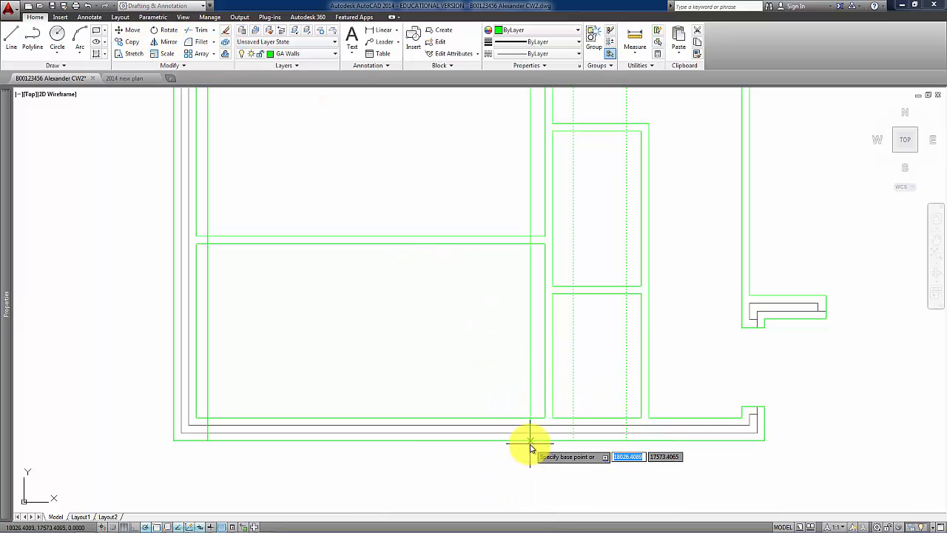
pyautogui.click(628, 445)
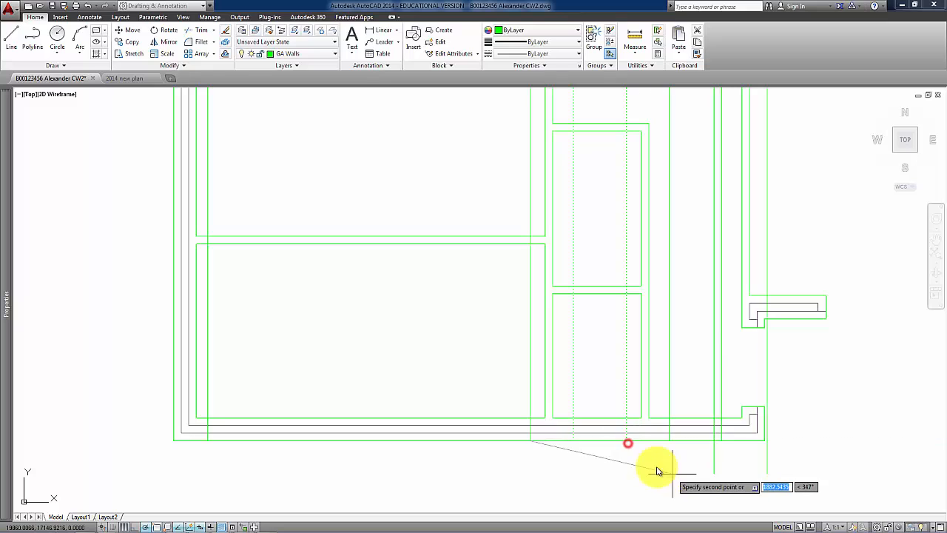
pyautogui.press('Return')
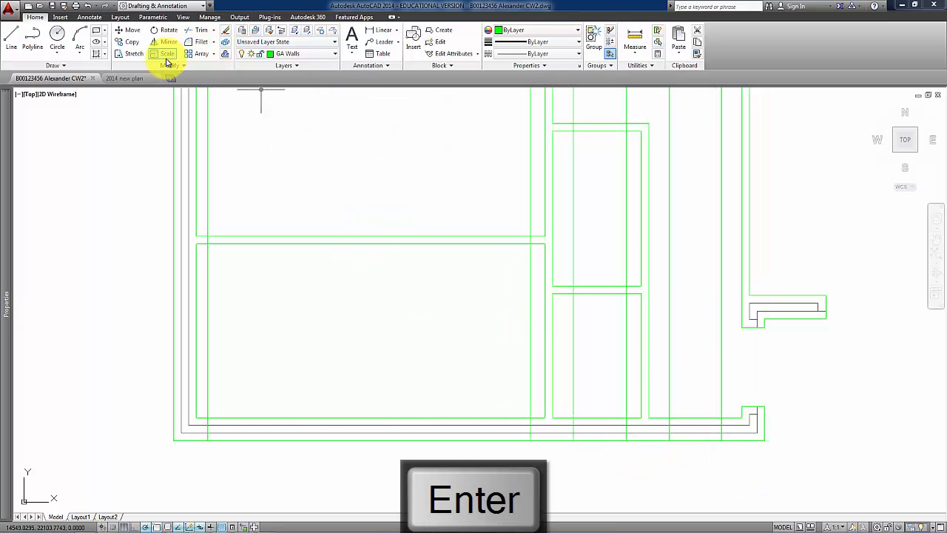
# - Measure the distance from the building's southeast corner to the nearest copied opening line
pyautogui.click(635, 39)
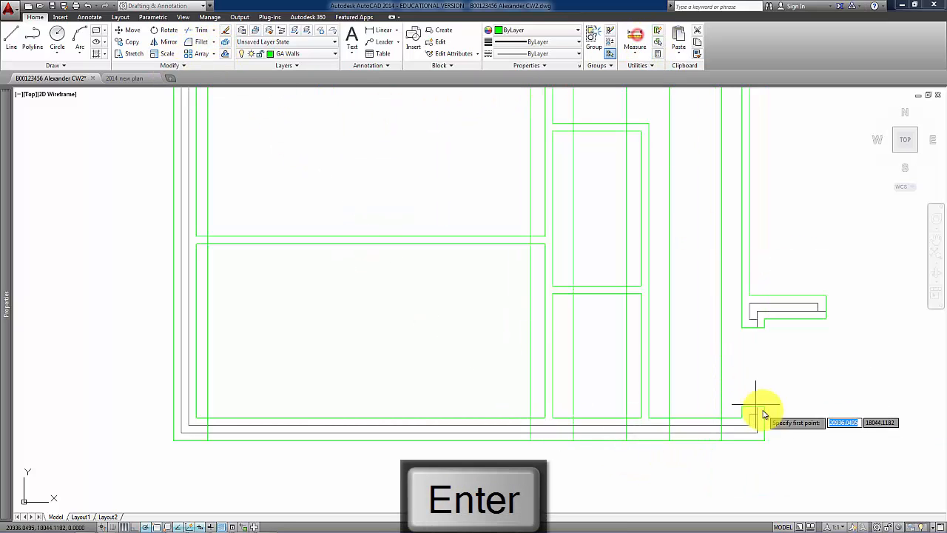
pyautogui.click(764, 440)
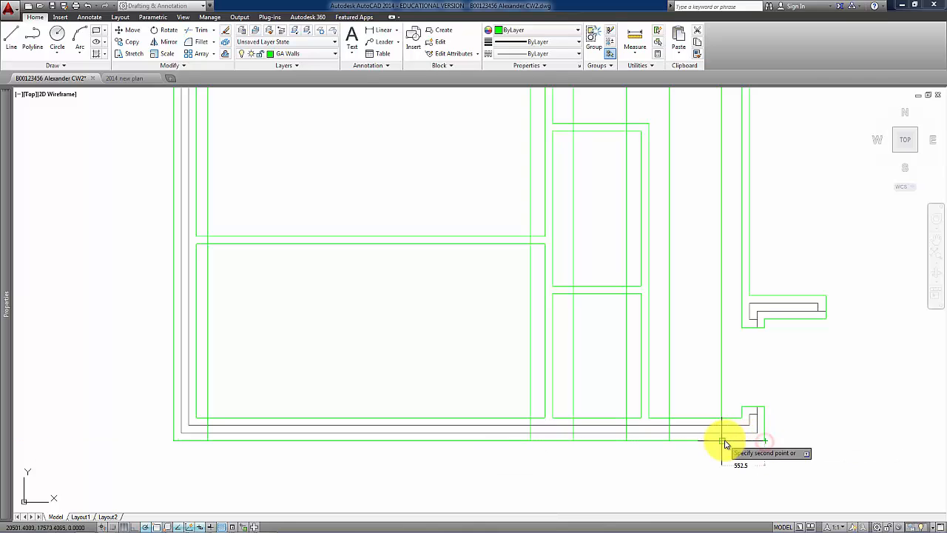
pyautogui.click(724, 443)
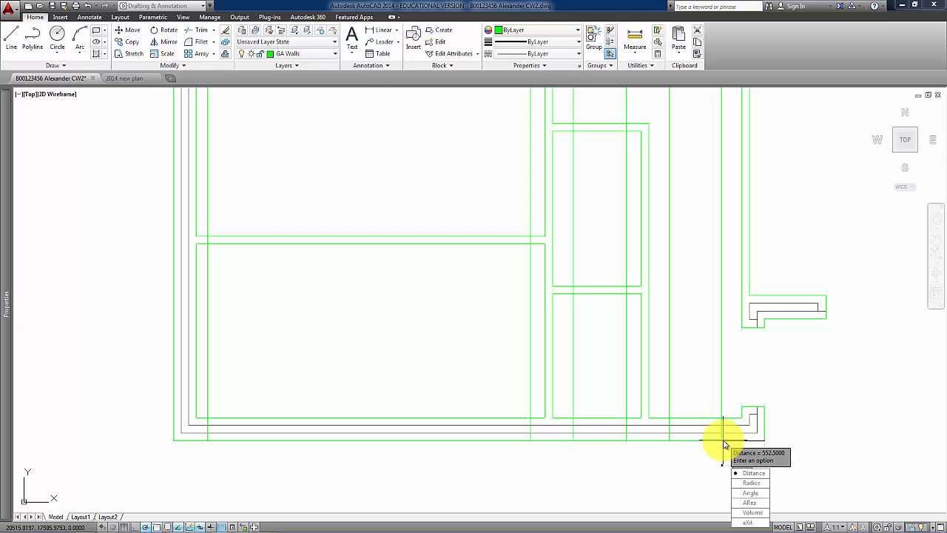
pyautogui.press('Escape')
# - Trim the vertical opening lines back to the inner face of the south wall
pyautogui.click(192, 30)
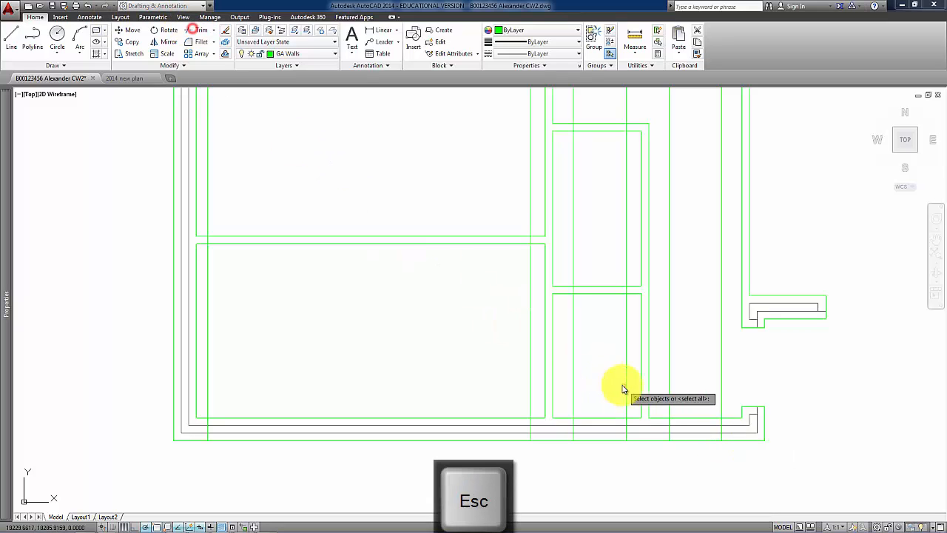
pyautogui.click(803, 474)
pyautogui.click(200, 342)
pyautogui.press('Return')
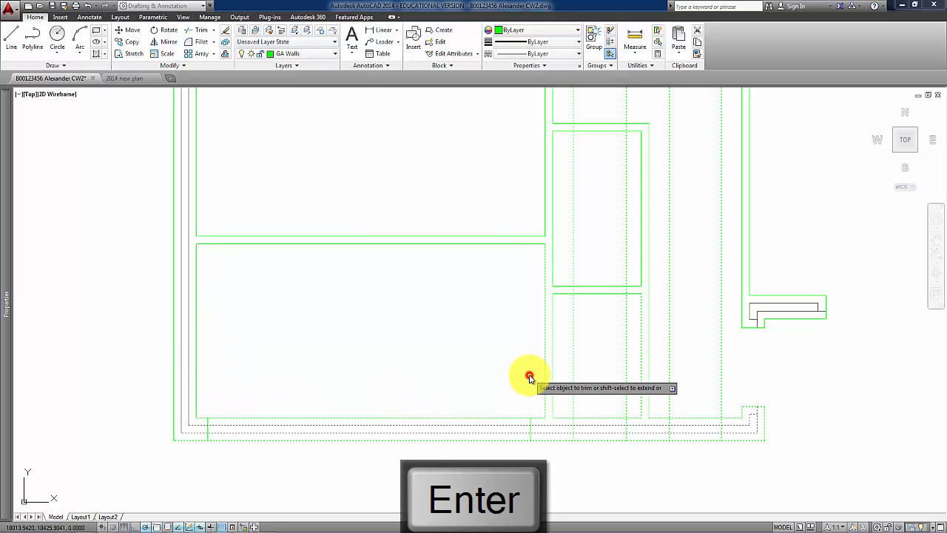
pyautogui.click(573, 374)
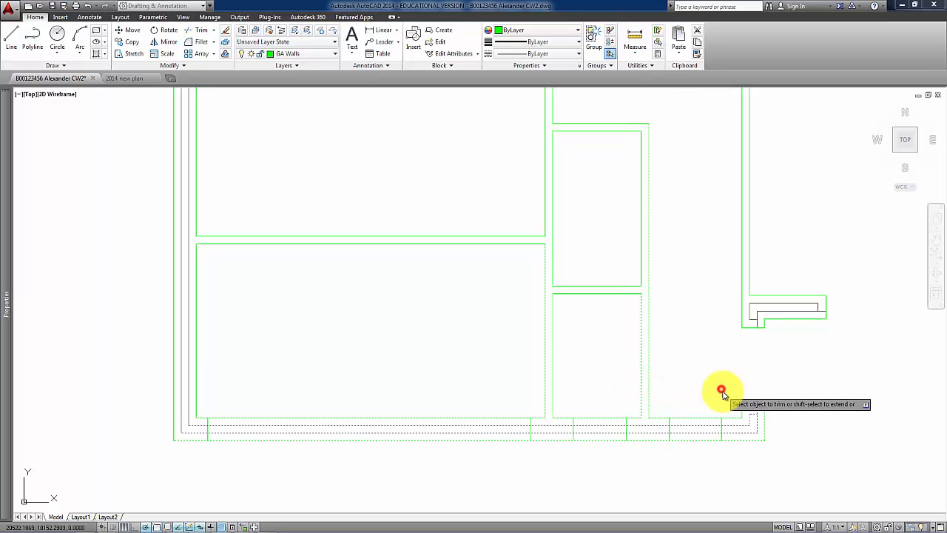
pyautogui.press('Return')
# - Trim the south wall and cavity lines between each pair of opening lines to cut three openings
pyautogui.click(742, 477)
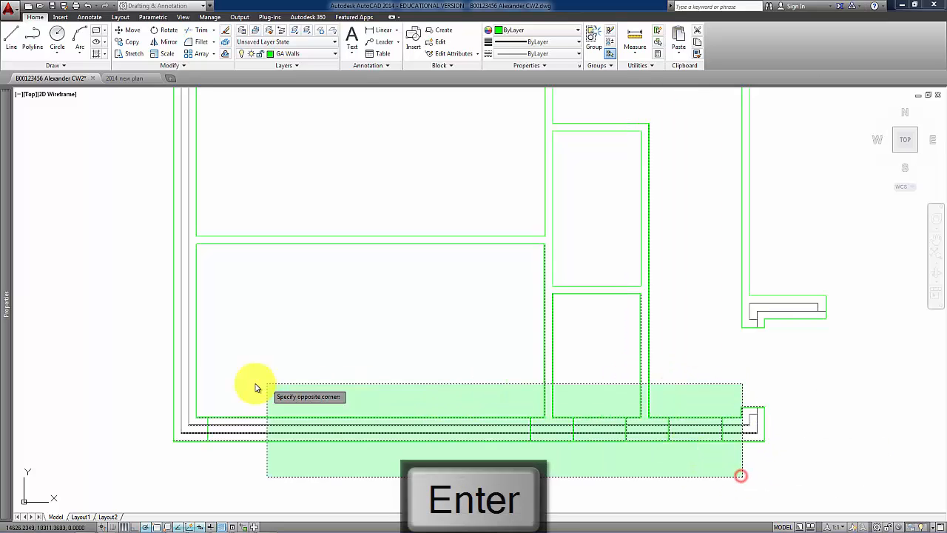
pyautogui.click(203, 385)
pyautogui.press('Return')
pyautogui.click(407, 467)
pyautogui.click(386, 381)
pyautogui.click(602, 458)
pyautogui.click(589, 405)
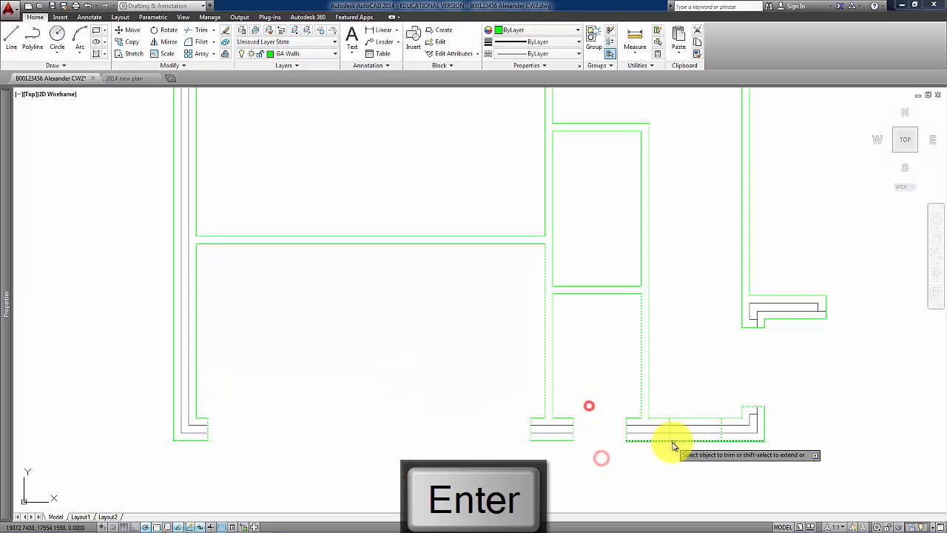
pyautogui.click(700, 459)
pyautogui.click(691, 400)
pyautogui.press('Return')
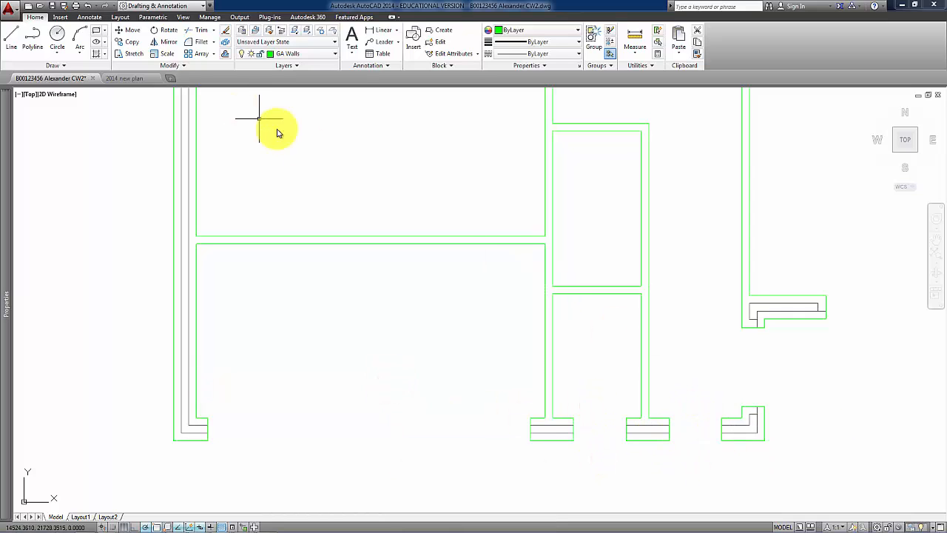
# - Offset the opening end lines of the southeast corner and the eastern south-wall pier 100 into the wall
pyautogui.write('100')
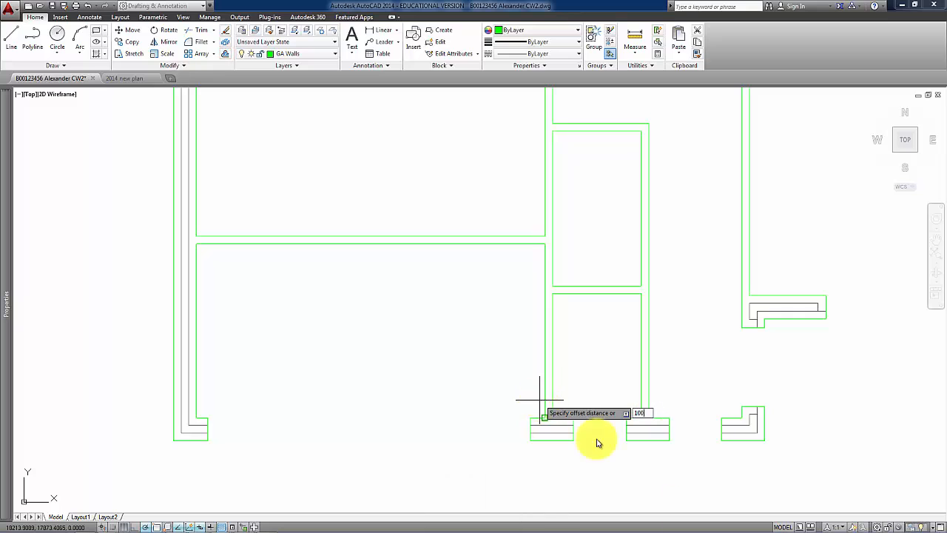
pyautogui.press('Return')
pyautogui.scroll(5, 713, 422)
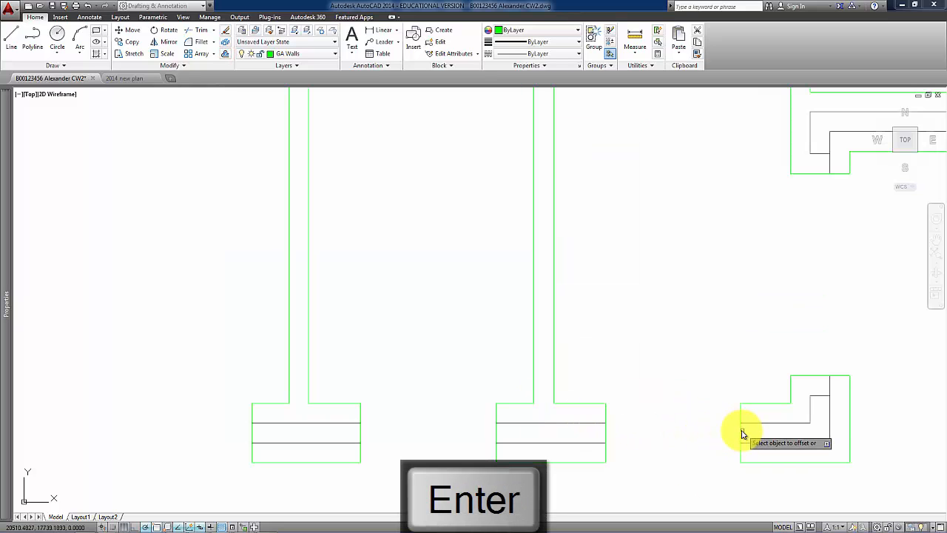
pyautogui.click(742, 432)
pyautogui.click(769, 434)
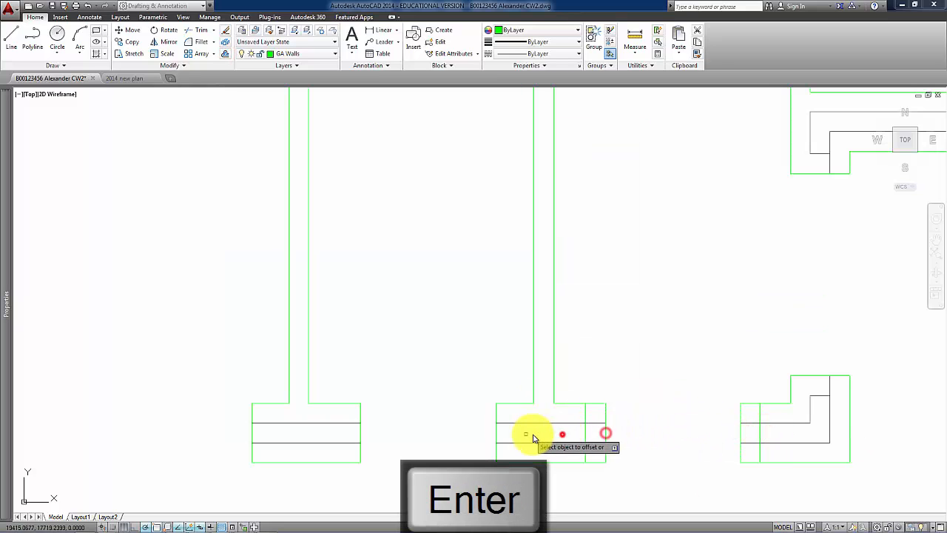
pyautogui.click(562, 433)
pyautogui.click(496, 434)
pyautogui.click(514, 437)
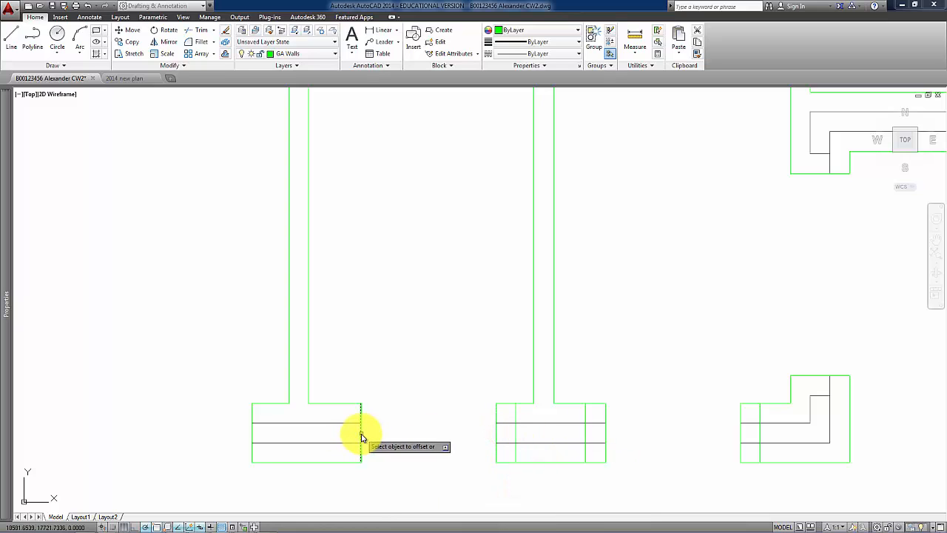
# - Offset the opening end lines of the western south-wall pier and the southwest corner 100 into the wall
pyautogui.click(360, 435)
pyautogui.click(328, 433)
pyautogui.click(252, 432)
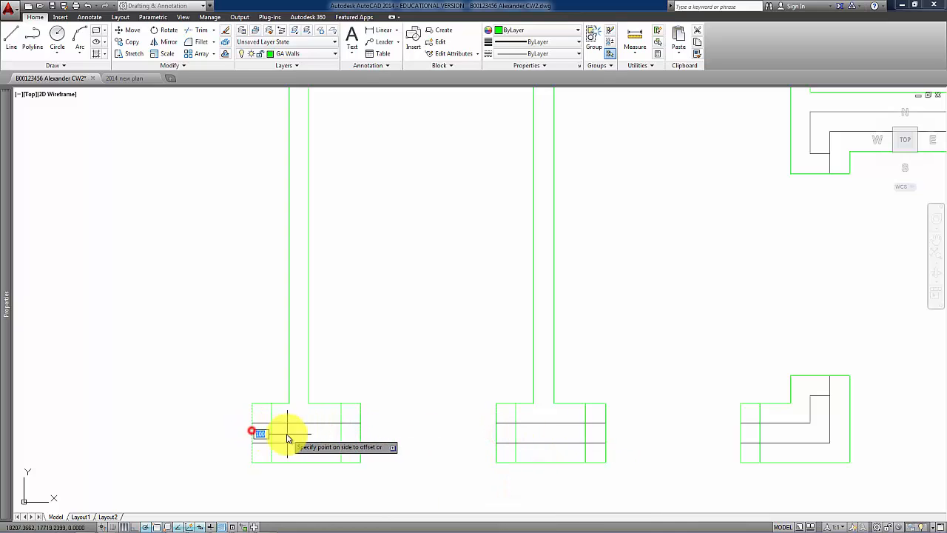
pyautogui.click(287, 433)
pyautogui.scroll(-2, 448, 446)
pyautogui.moveTo(444, 446); pyautogui.dragTo(706, 442, button='middle')
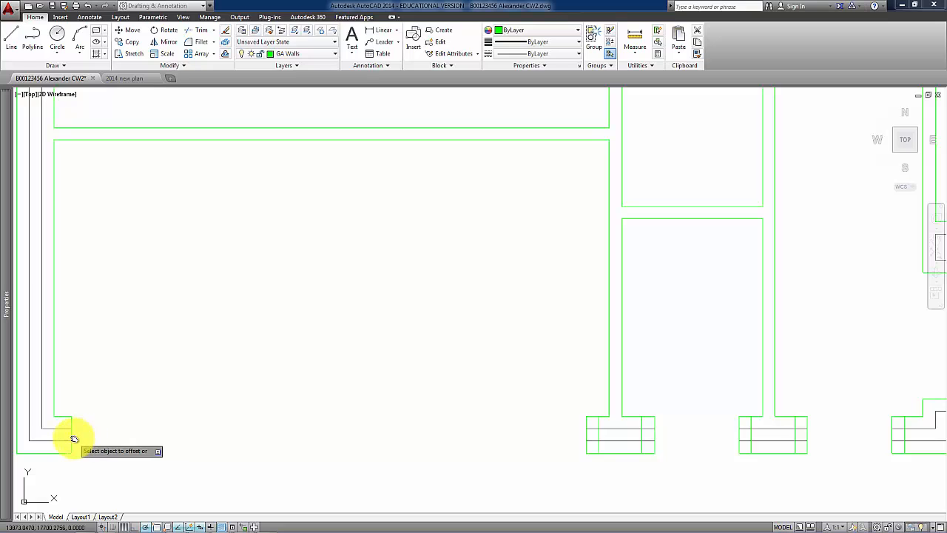
pyautogui.press('Return')
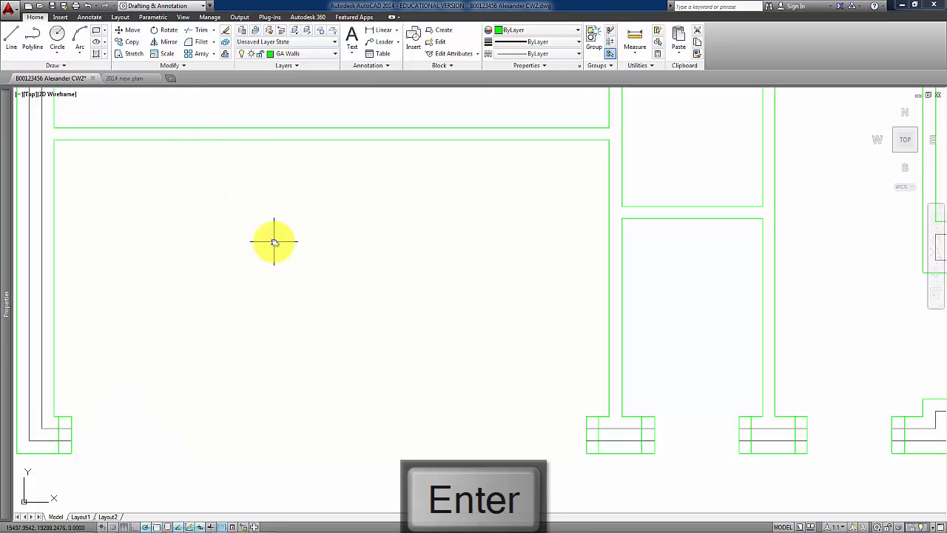
# - Trim the southwest corner's closing line to the cavity width and cut back the inner cavity line past it
pyautogui.scroll(-2, 274, 239)
pyautogui.click(203, 34)
pyautogui.click(776, 416)
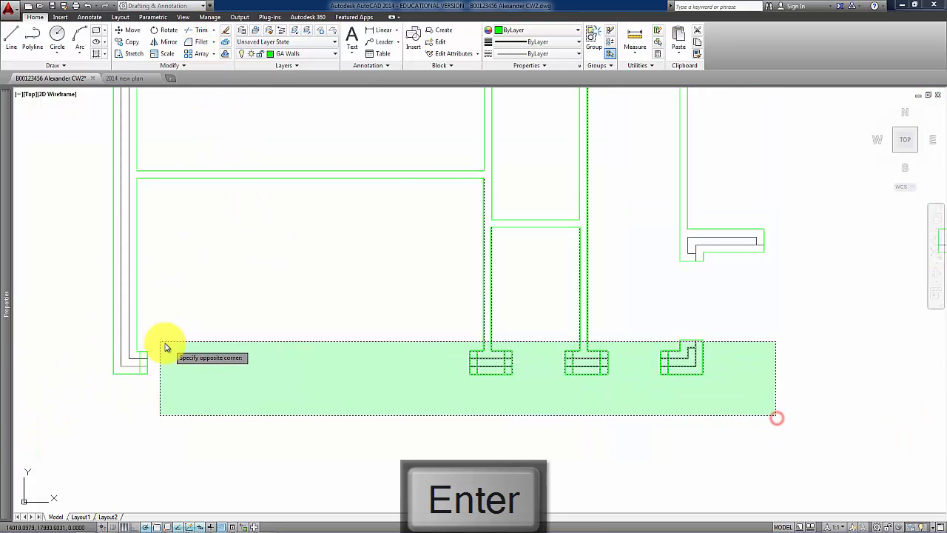
pyautogui.click(129, 330)
pyautogui.press('Return')
pyautogui.scroll(2, 135, 359)
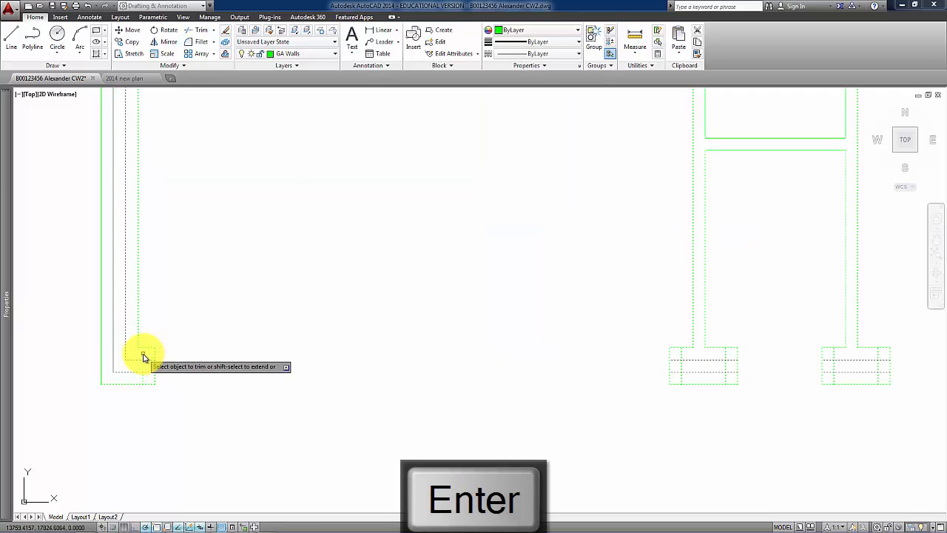
pyautogui.click(151, 360)
pyautogui.click(145, 383)
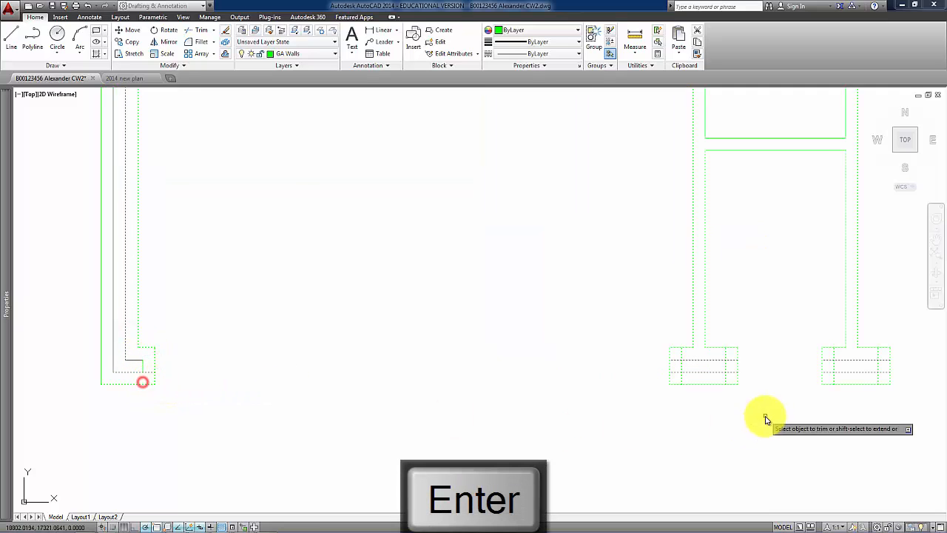
# - Trim the western pier's two closing lines to the cavity width and cut back the inner cavity line past them
pyautogui.click(730, 354)
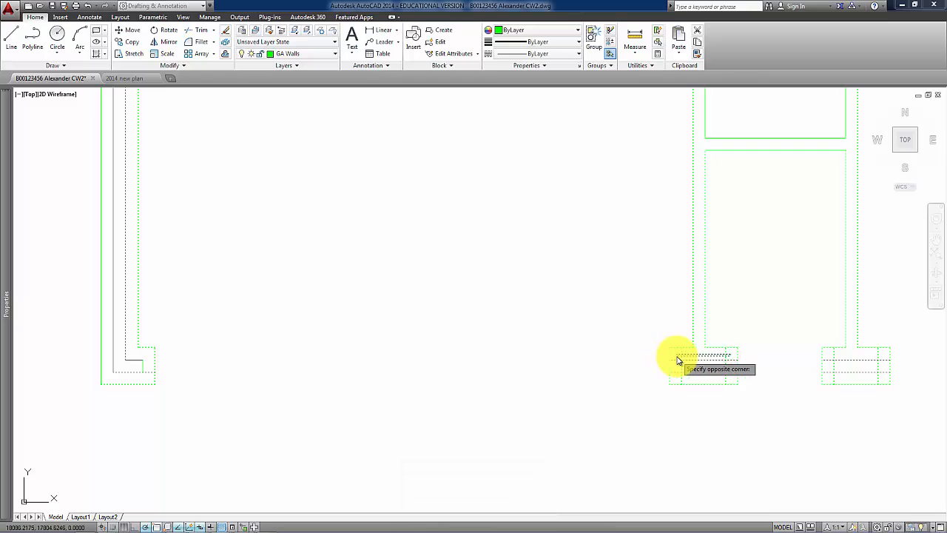
pyautogui.click(676, 360)
pyautogui.click(734, 360)
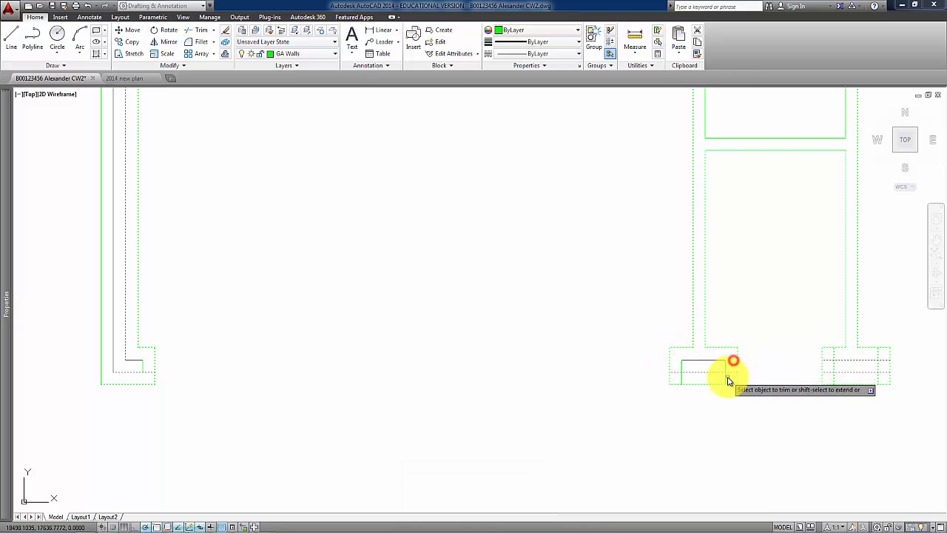
pyautogui.click(729, 380)
pyautogui.click(679, 378)
# - Trim the southeast corner's closing line back to the outer cavity line
pyautogui.moveTo(925, 391); pyautogui.dragTo(749, 397, button='middle')
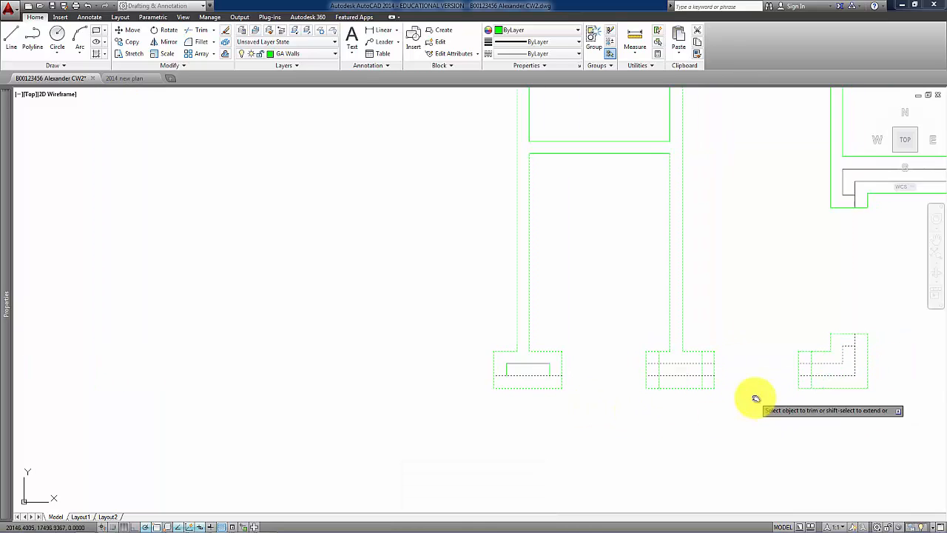
pyautogui.scroll(2, 738, 388)
pyautogui.click(866, 380)
pyautogui.click(846, 380)
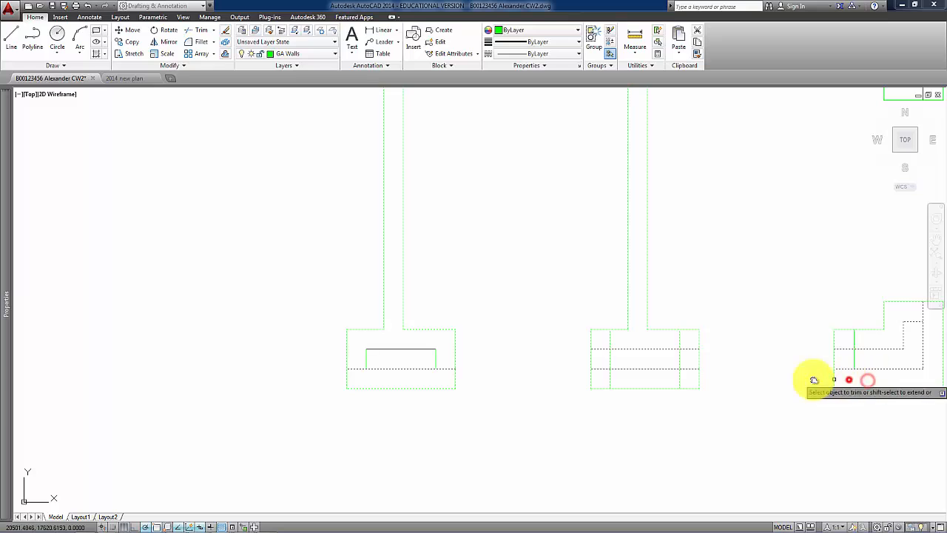
# - Trim the eastern pier's two closing lines to the cavity width and cut back the inner cavity line at both ends
pyautogui.click(693, 380)
pyautogui.click(605, 377)
pyautogui.click(677, 343)
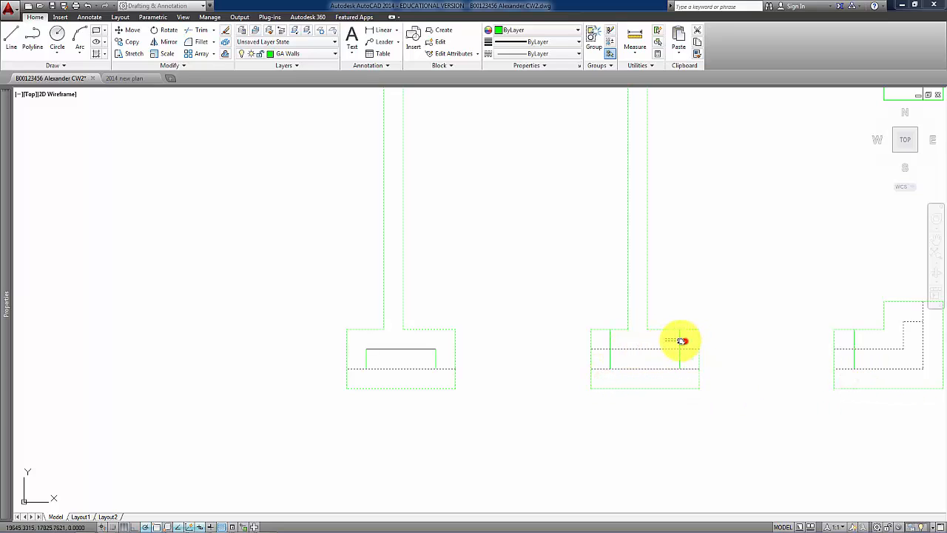
pyautogui.click(605, 335)
pyautogui.click(600, 347)
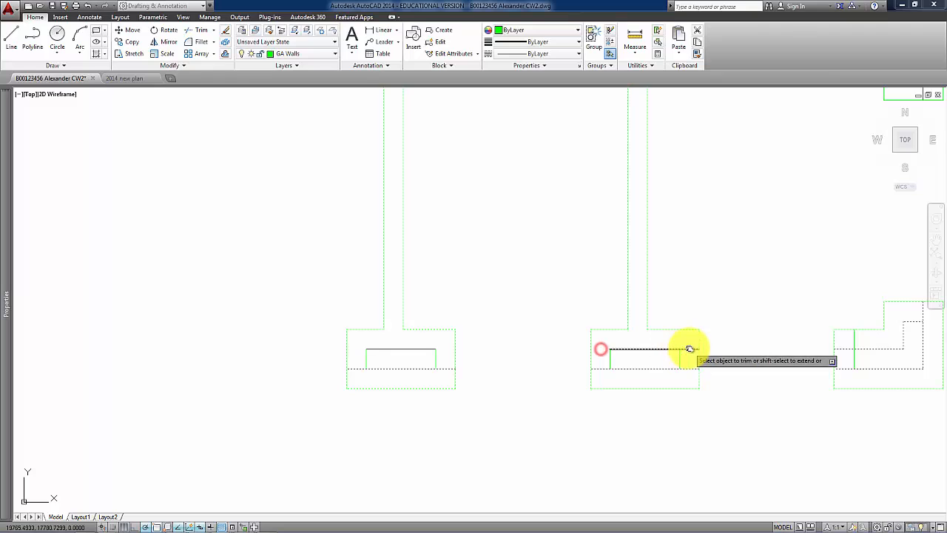
pyautogui.click(690, 346)
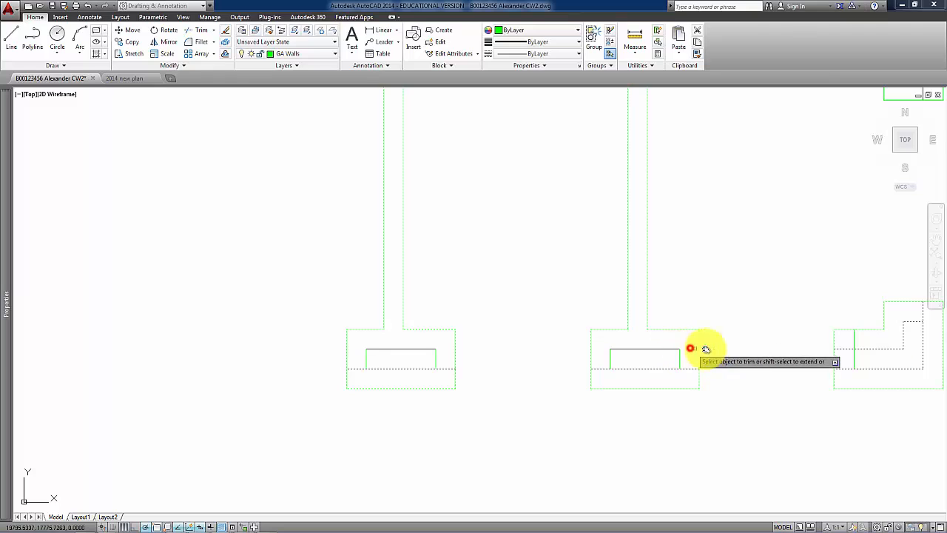
# - Cut back the inner cavity line and the closing line's inner end at the southeast corner
pyautogui.click(843, 349)
pyautogui.click(852, 400)
pyautogui.press('Return')
# - Assign the cavity closing lines at the southeast corner, both southern piers and the southwest corner to the GA Walls Cavity layer
pyautogui.click(848, 338)
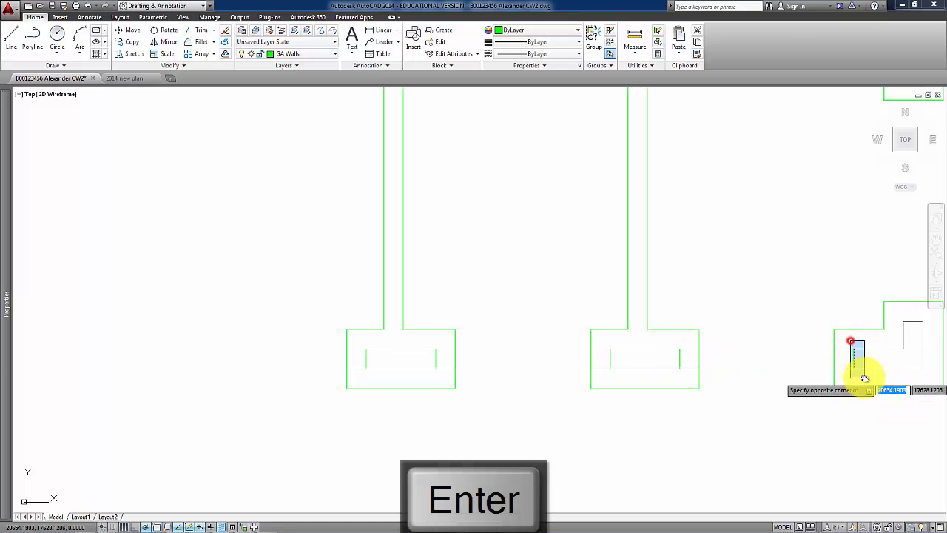
pyautogui.click(862, 374)
pyautogui.click(605, 338)
pyautogui.click(679, 374)
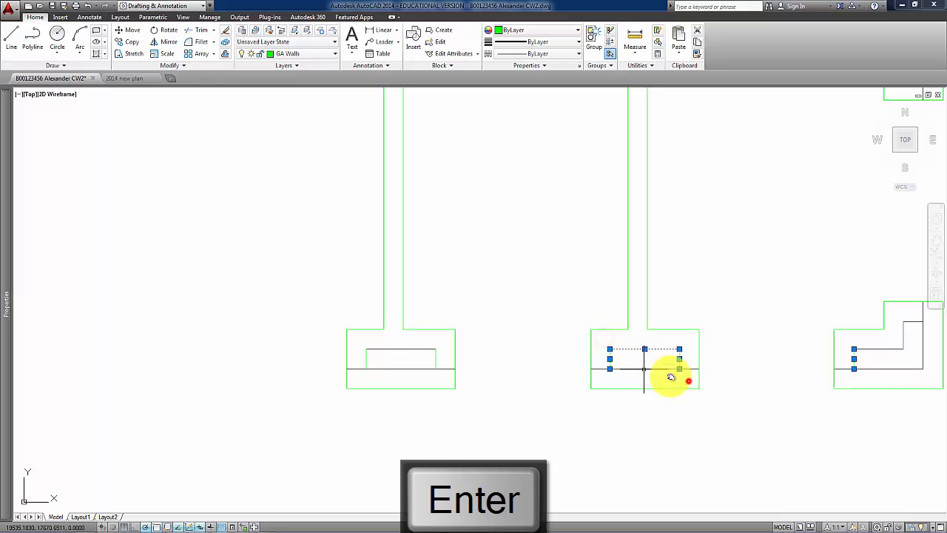
pyautogui.click(362, 337)
pyautogui.click(445, 374)
pyautogui.scroll(-4, 458, 406)
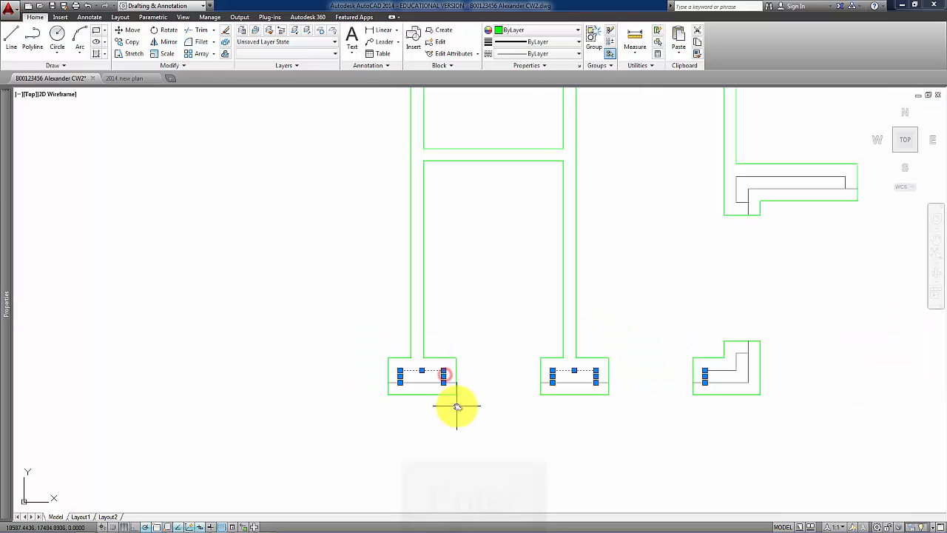
pyautogui.moveTo(456, 406); pyautogui.dragTo(655, 417, button='middle')
pyautogui.scroll(2, 322, 411)
pyautogui.click(256, 391)
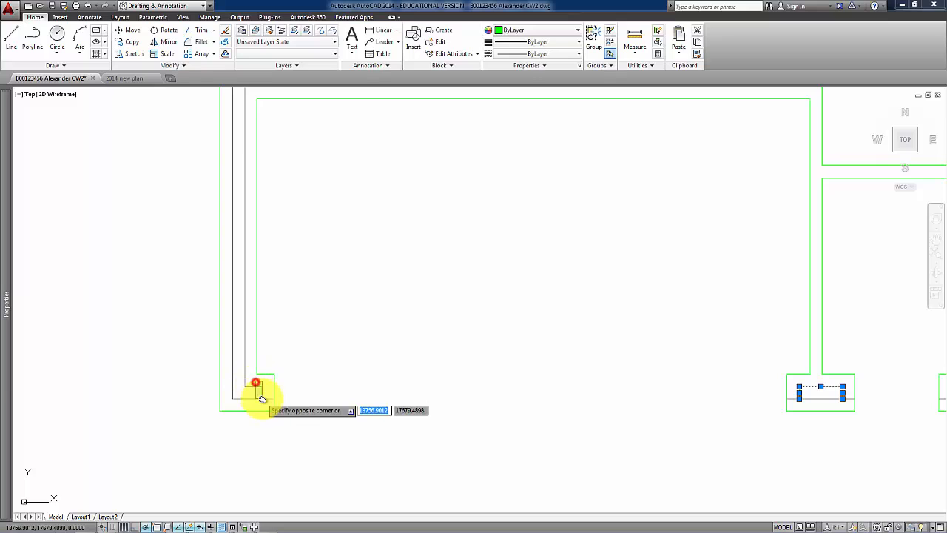
pyautogui.click(327, 368)
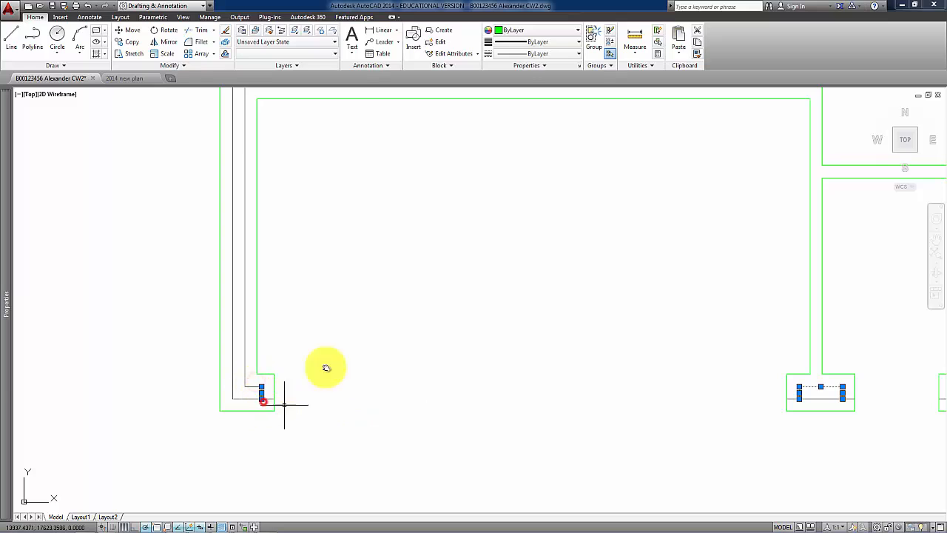
pyautogui.click(335, 56)
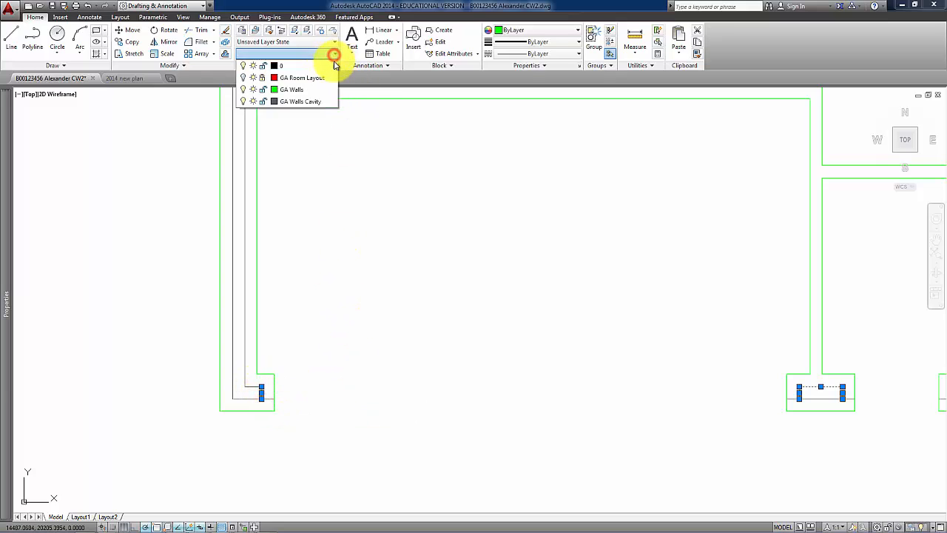
pyautogui.click(322, 103)
pyautogui.press('Escape')
pyautogui.scroll(-5, 666, 427)
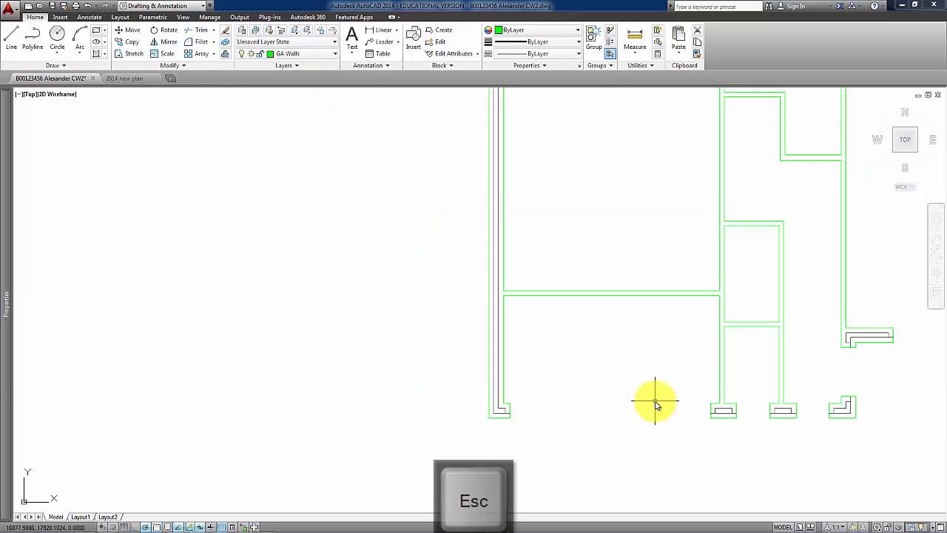
pyautogui.scroll(-2, 613, 413)
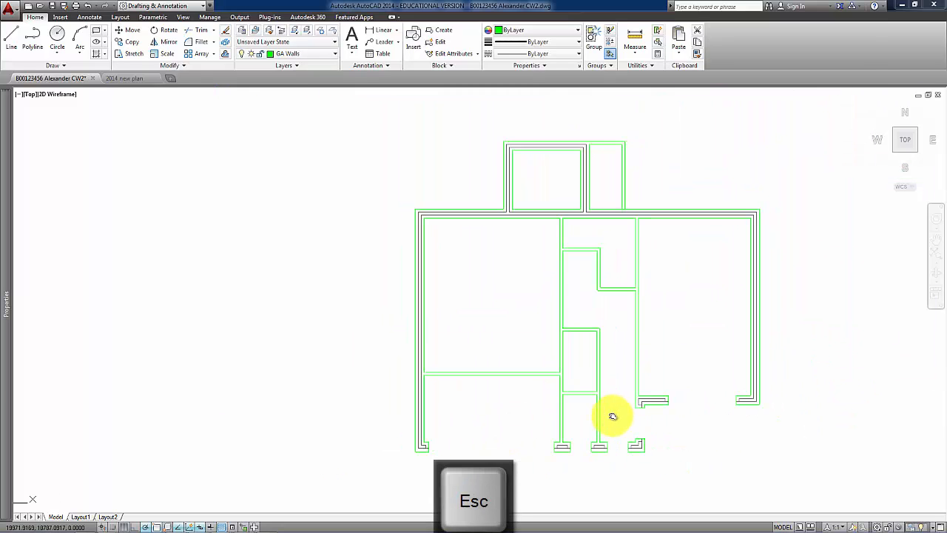
pyautogui.moveTo(634, 397); pyautogui.dragTo(536, 396, button='middle')
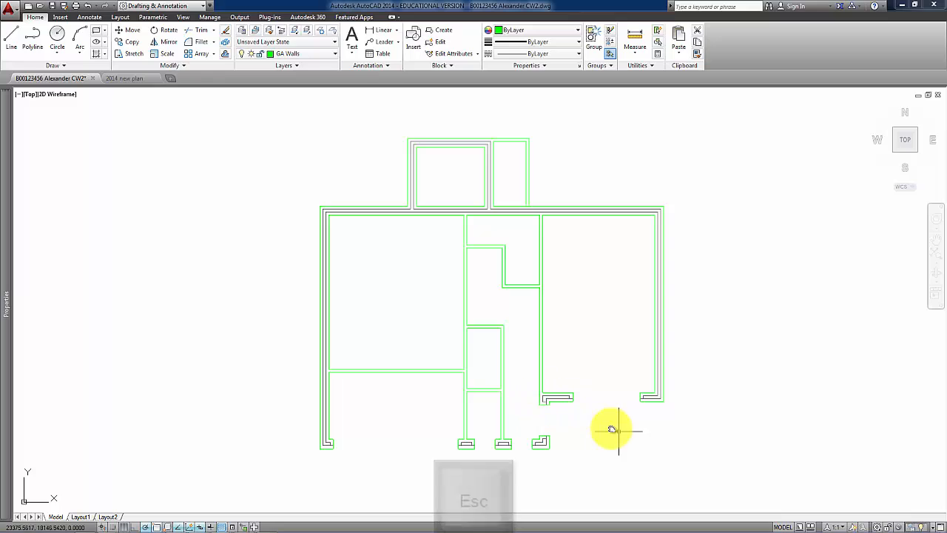
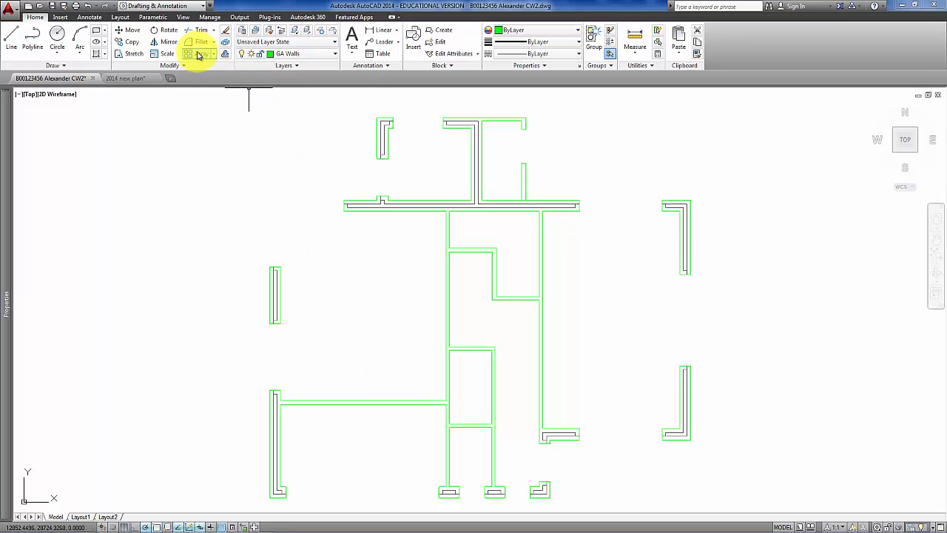
# - Draw a line across the thickness of the western room's horizontal partition at its midpoint
pyautogui.click(13, 37)
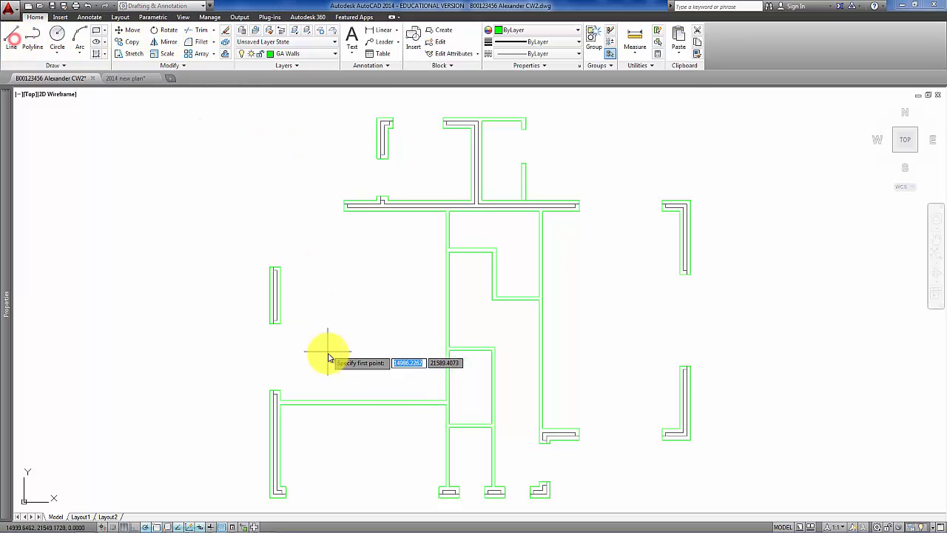
pyautogui.scroll(2, 330, 358)
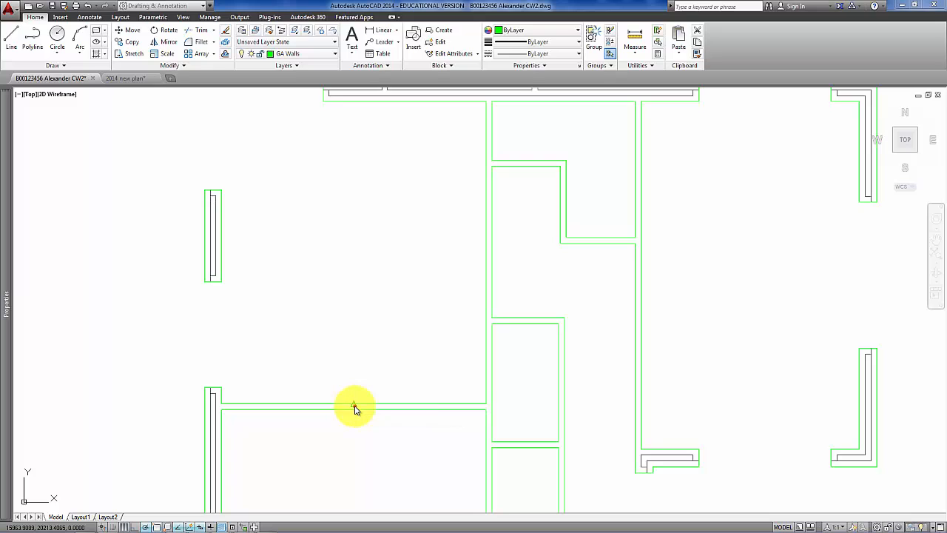
pyautogui.scroll(3, 354, 414)
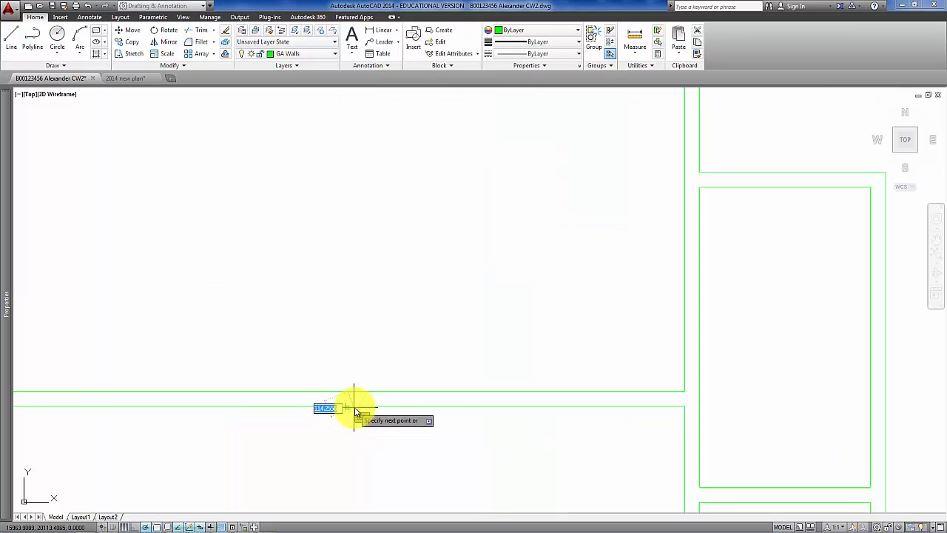
pyautogui.click(354, 414)
pyautogui.press('Return')
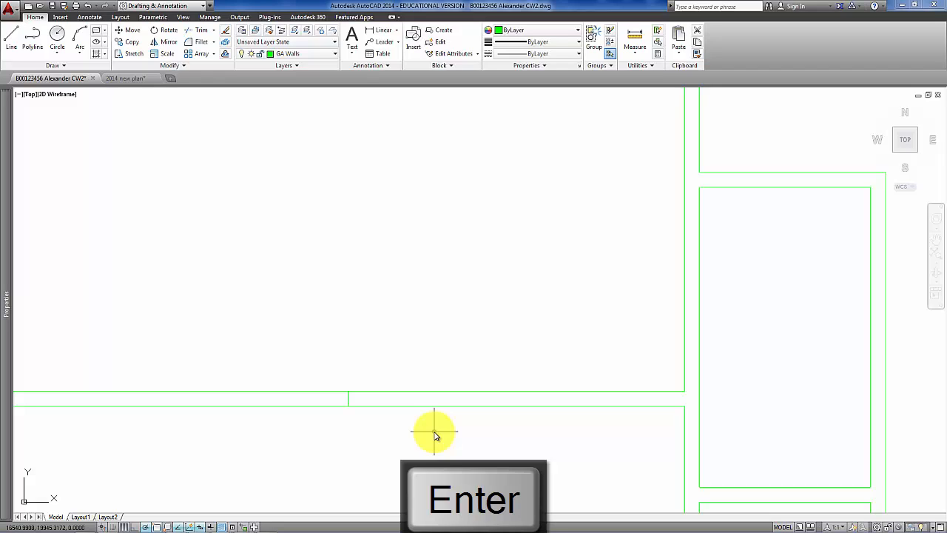
# - Calculate half of the 1710 opening width with the quick calculator
pyautogui.scroll(-2, 434, 435)
pyautogui.moveTo(434, 431); pyautogui.dragTo(467, 433, button='middle')
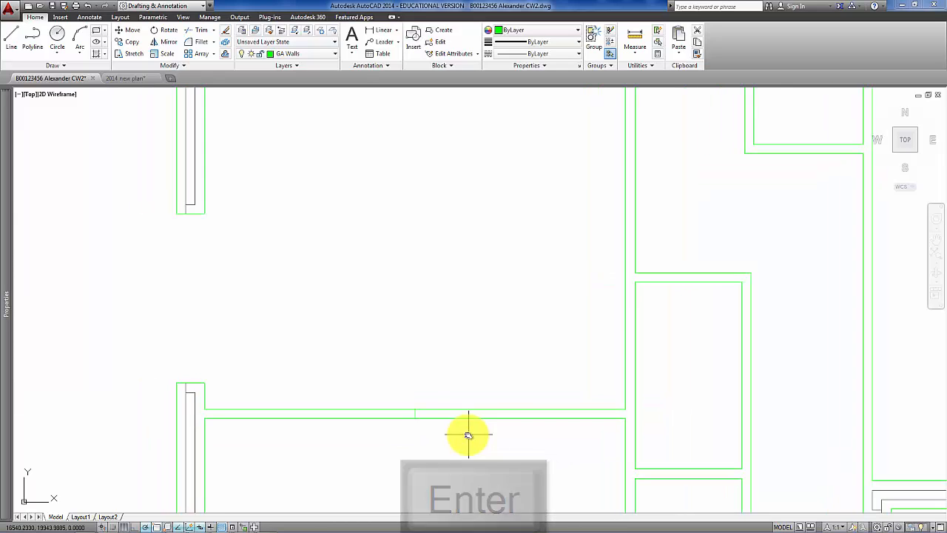
pyautogui.click(227, 55)
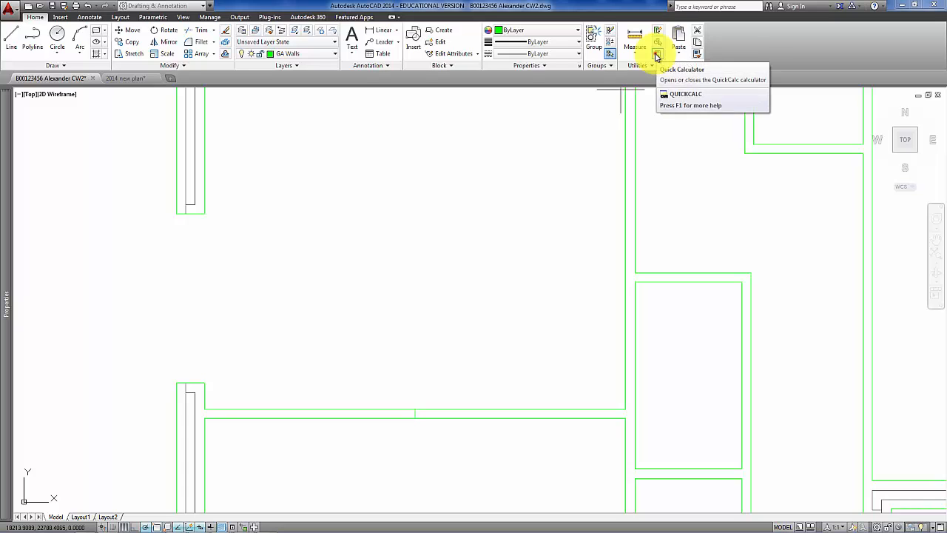
pyautogui.click(656, 57)
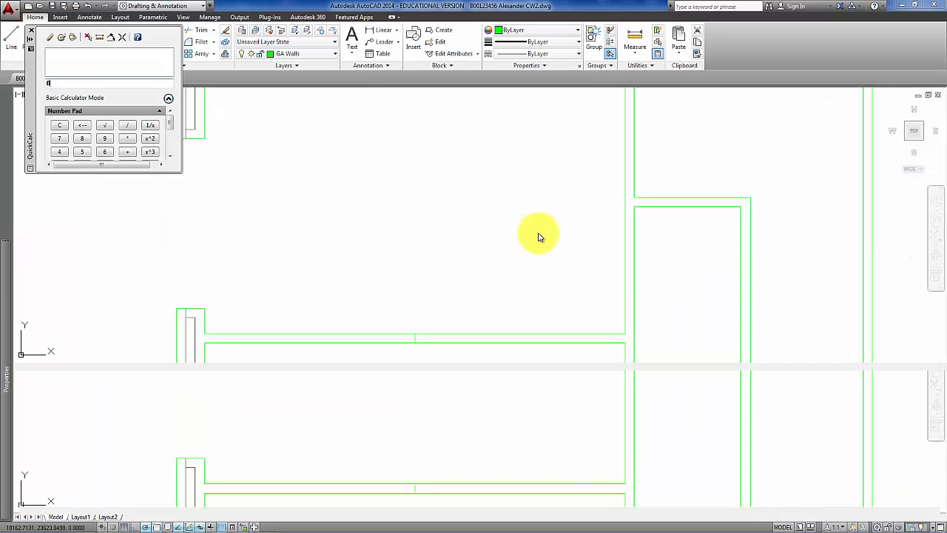
pyautogui.moveTo(30, 61); pyautogui.dragTo(321, 243)
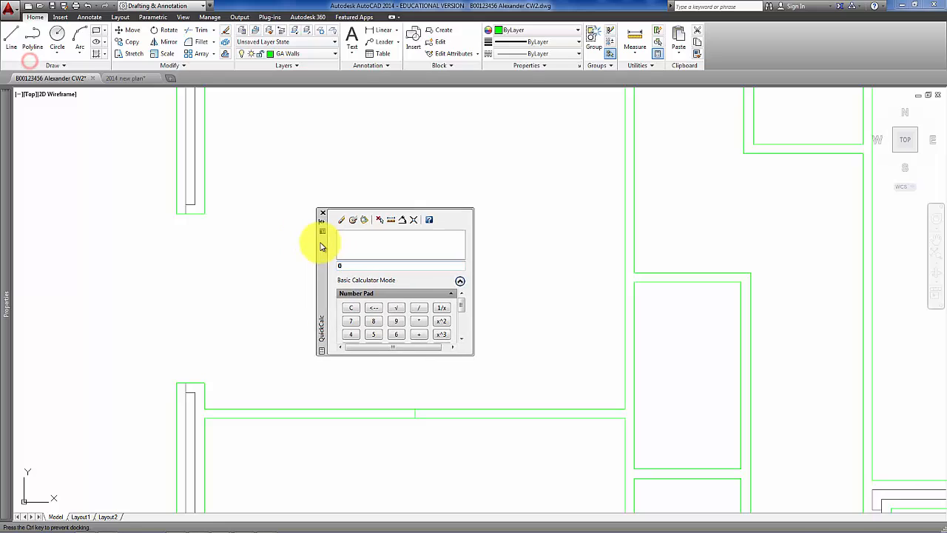
pyautogui.write('17')
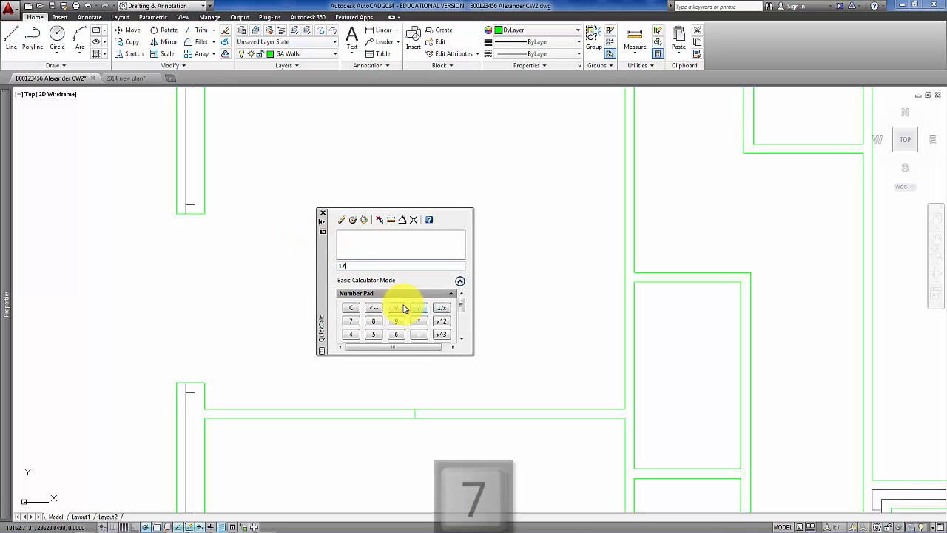
pyautogui.write('10/2')
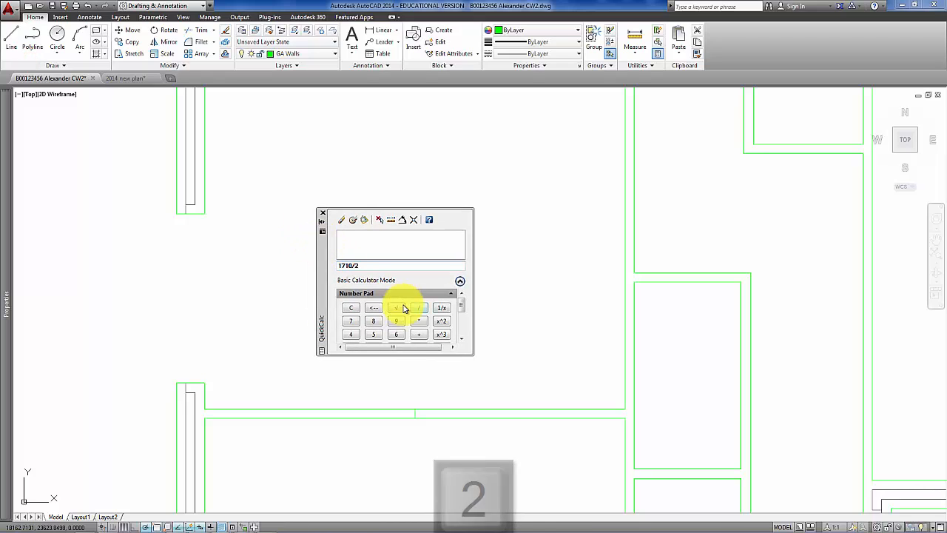
pyautogui.press('Return')
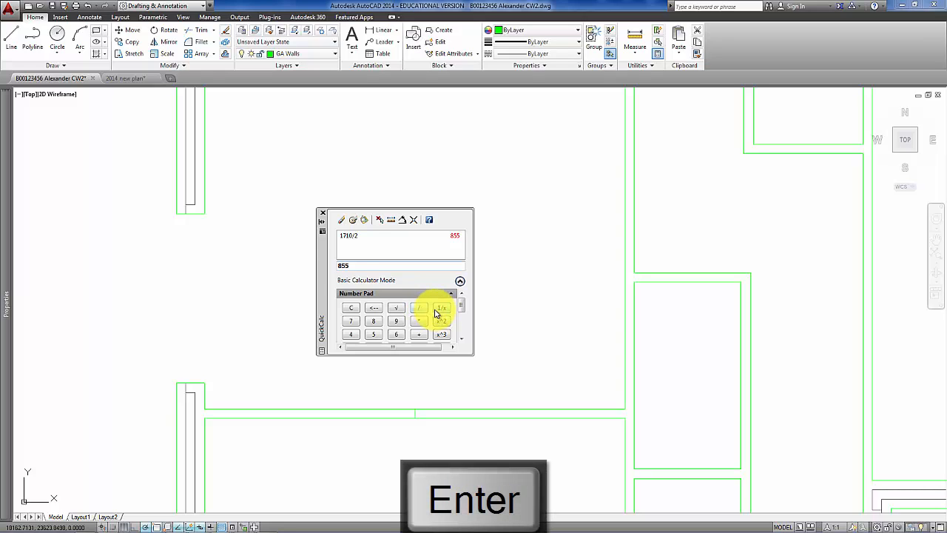
pyautogui.click(324, 217)
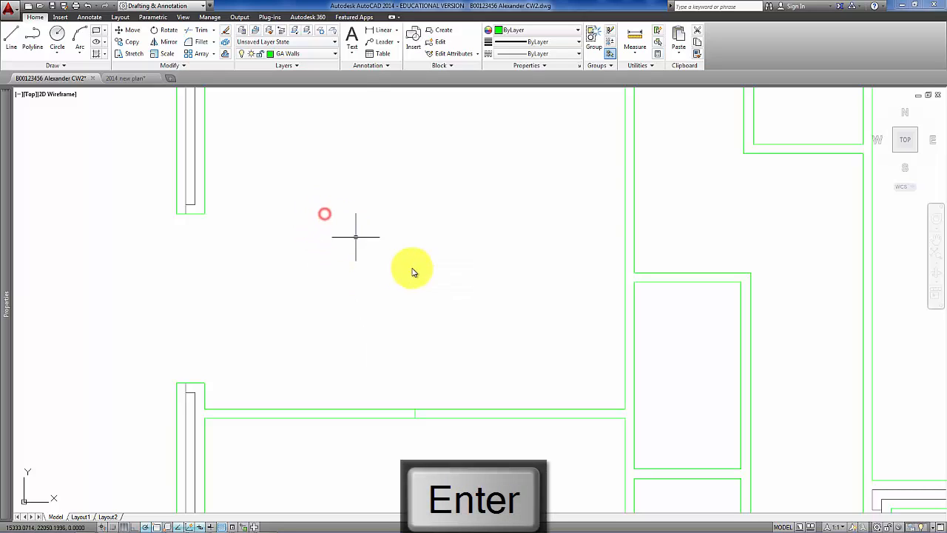
# - Offset the partition's midpoint line by 855 to both sides and erase the original line
pyautogui.click(225, 54)
pyautogui.write('855')
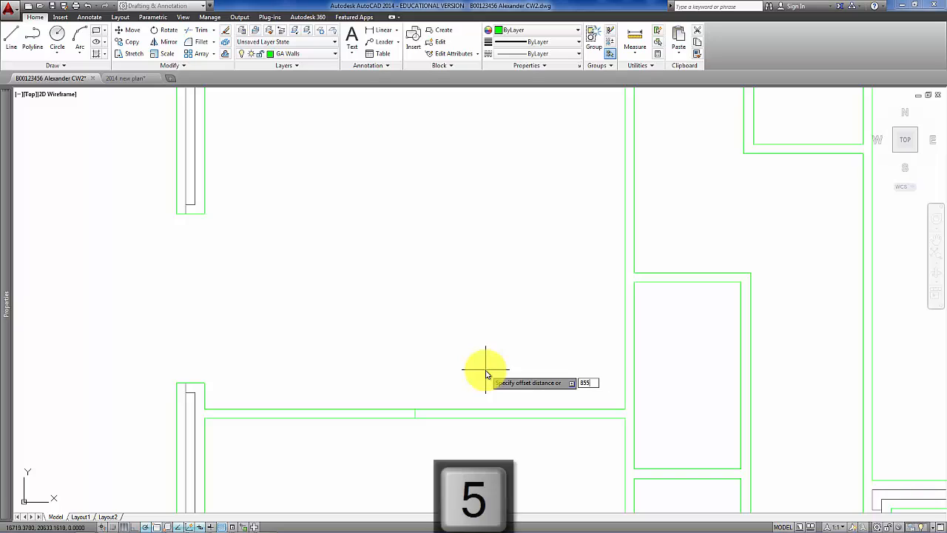
pyautogui.press('Return')
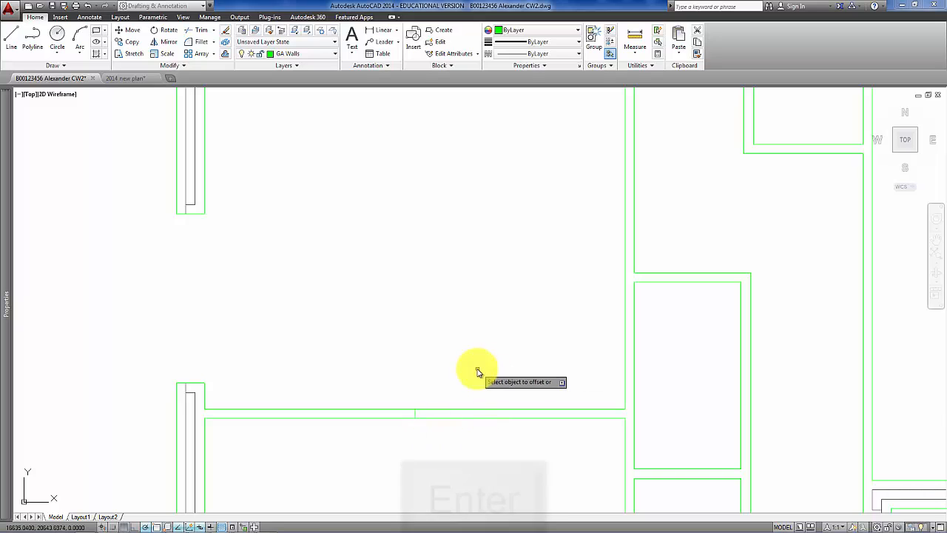
pyautogui.click(414, 413)
pyautogui.click(336, 458)
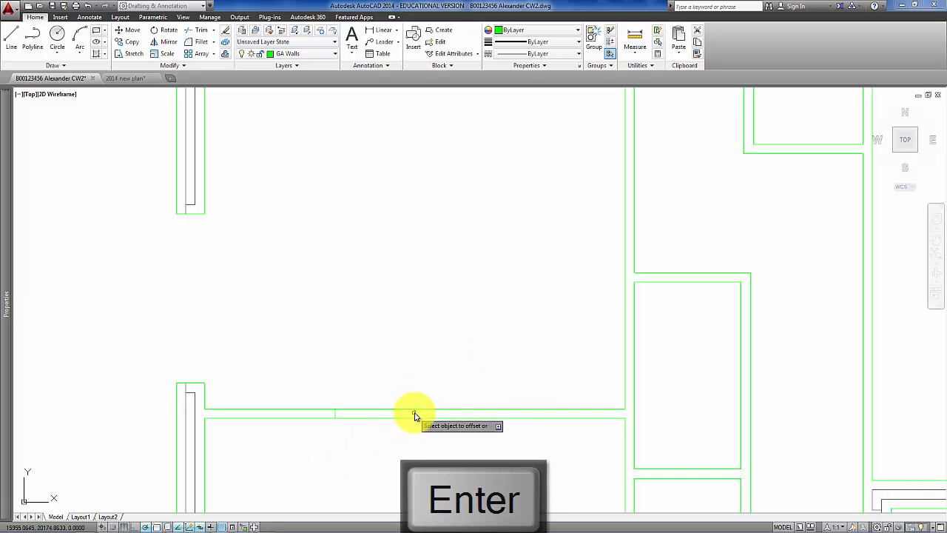
pyautogui.click(414, 412)
pyautogui.click(516, 446)
pyautogui.press('Return')
pyautogui.click(392, 385)
pyautogui.click(430, 439)
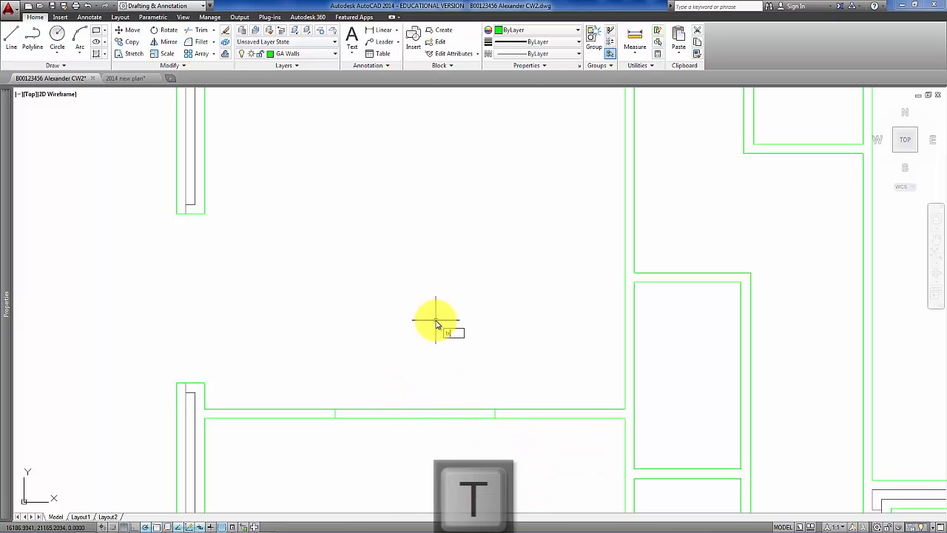
# - Trim both faces of the western room's partition between the two offset lines to cut the opening
pyautogui.press('Return')
pyautogui.click(524, 448)
pyautogui.click(317, 381)
pyautogui.press('Return')
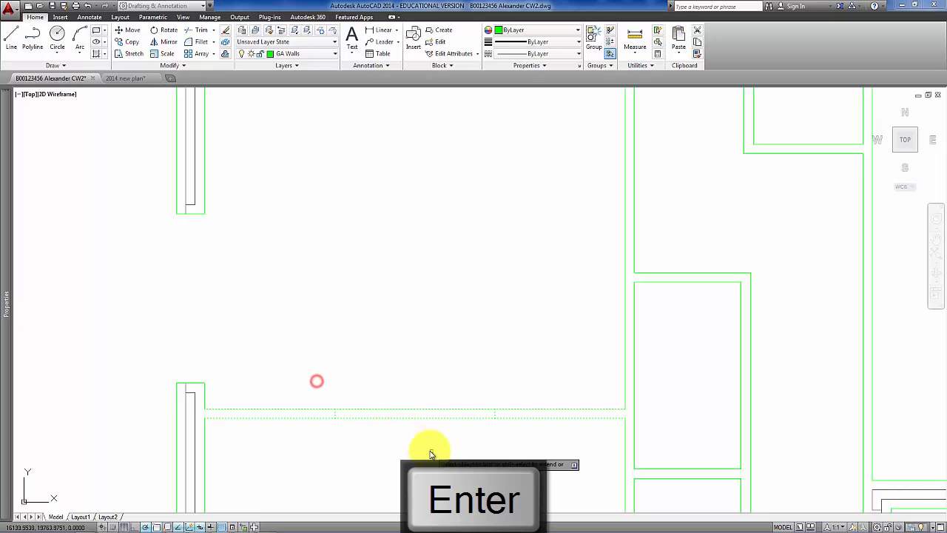
pyautogui.click(429, 450)
pyautogui.press('Return')
# - Offset the short inner wall line west of the eastern pier's partition by 100 towards the room
pyautogui.scroll(-5, 435, 364)
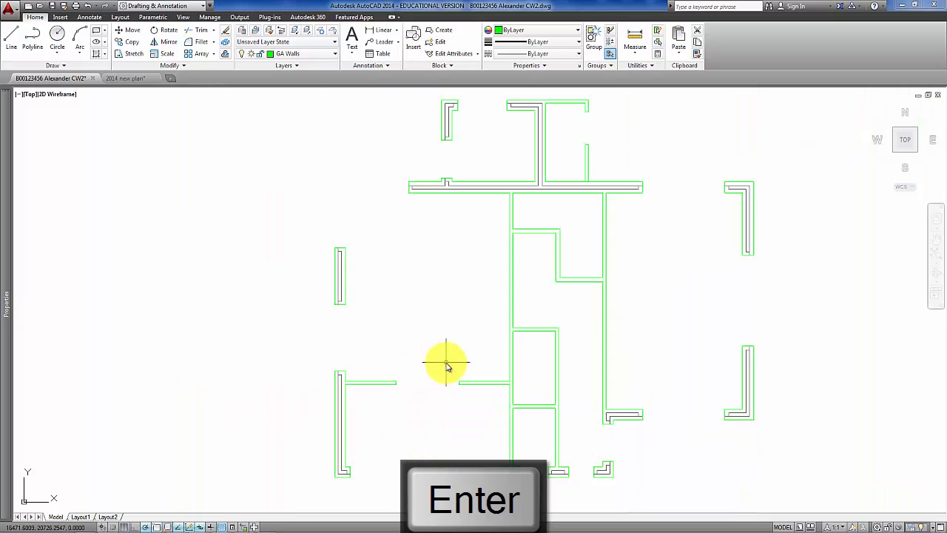
pyautogui.moveTo(446, 364); pyautogui.dragTo(305, 342, button='middle')
pyautogui.scroll(2, 406, 439)
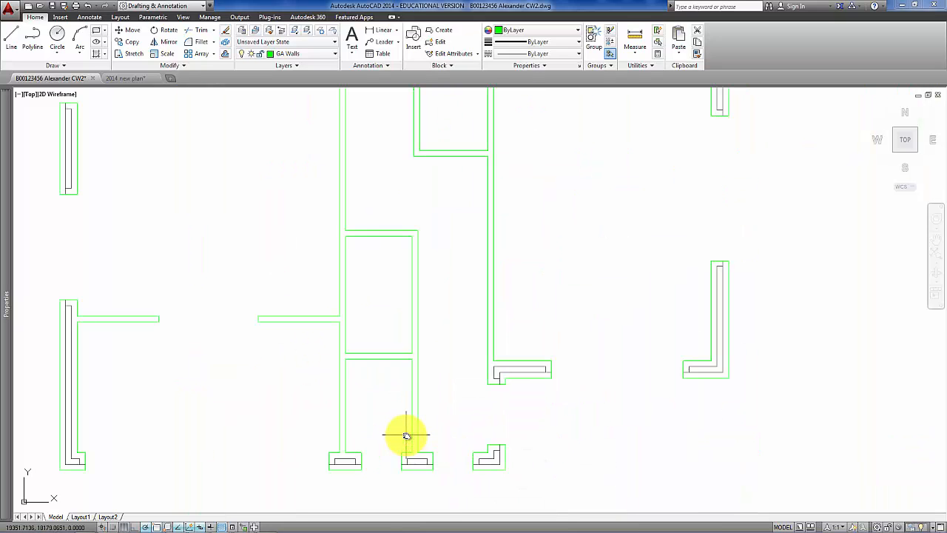
pyautogui.scroll(4, 410, 438)
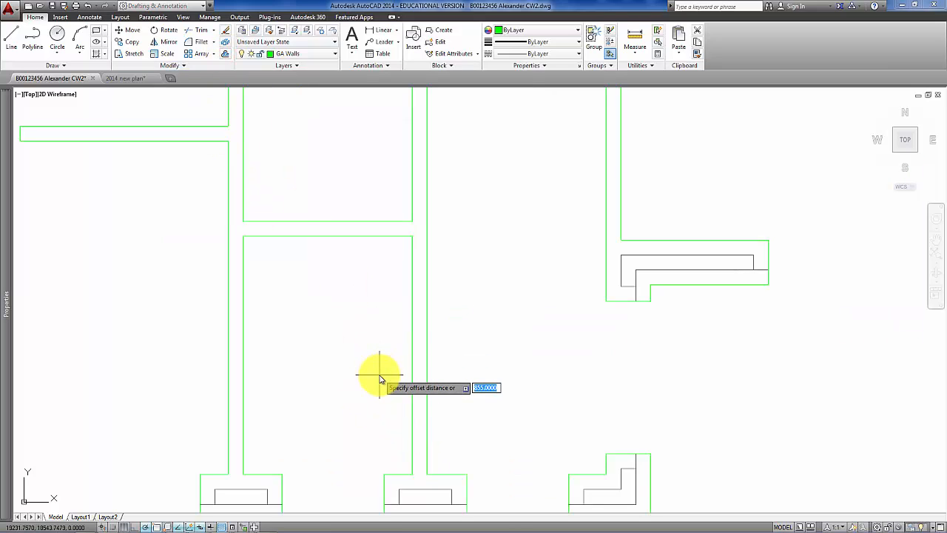
pyautogui.write('100')
pyautogui.press('Return')
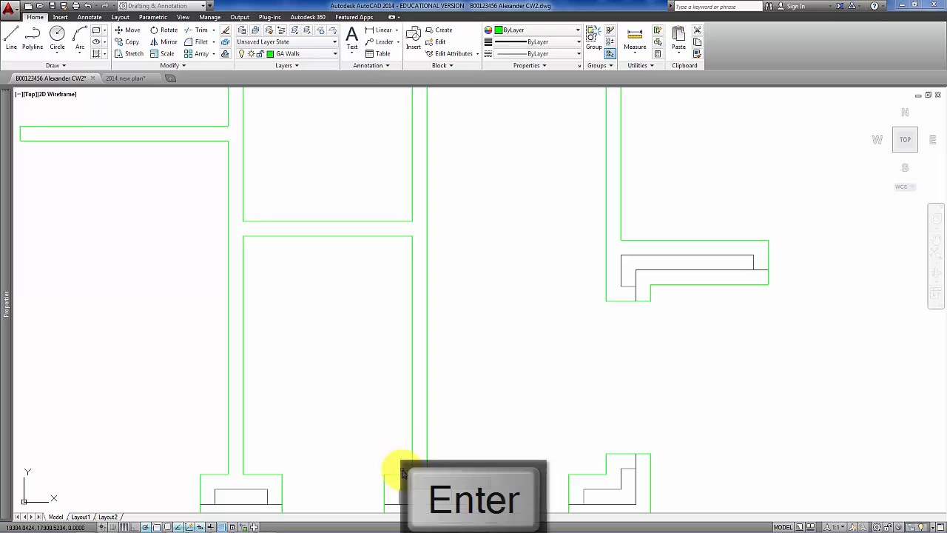
pyautogui.click(391, 469)
pyautogui.click(388, 383)
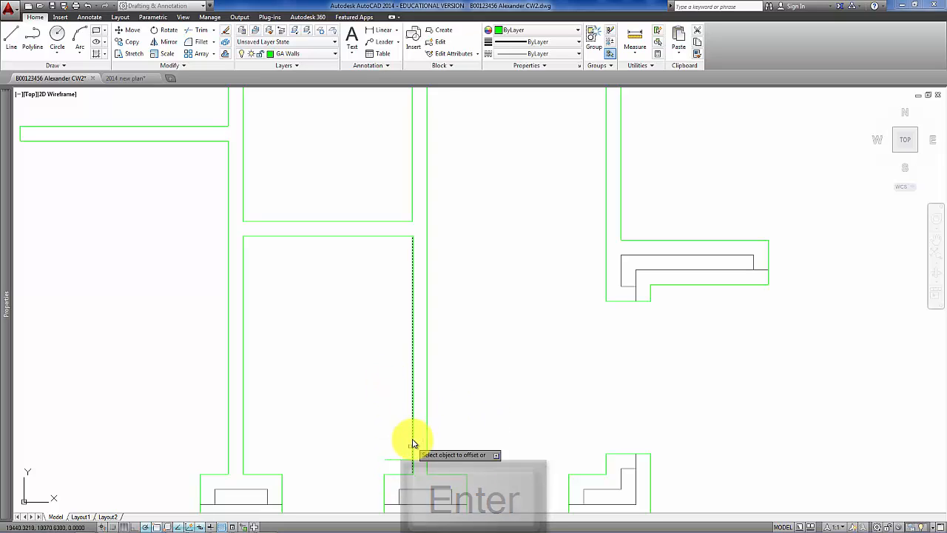
pyautogui.press('Return')
# - Stretch the offset line's east end across the partition to its far face
pyautogui.click(402, 469)
pyautogui.click(395, 447)
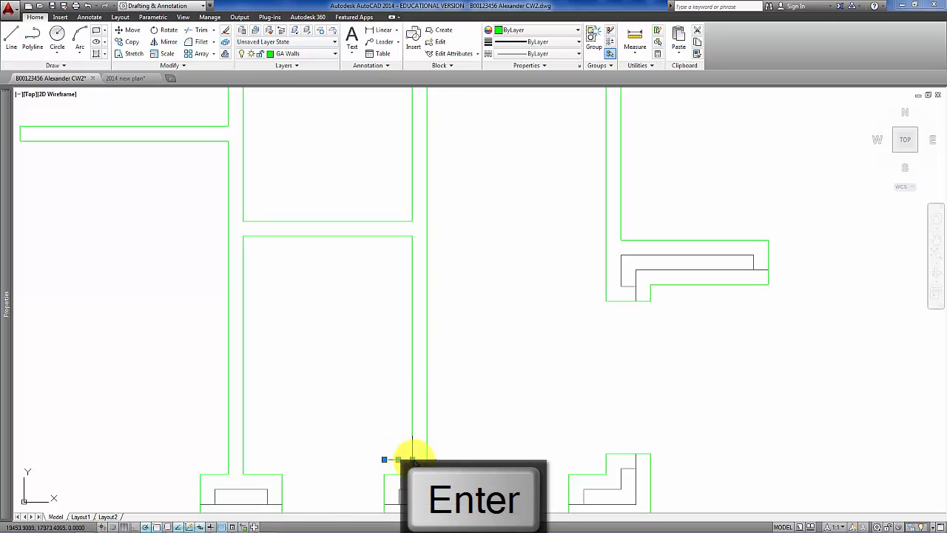
pyautogui.click(427, 459)
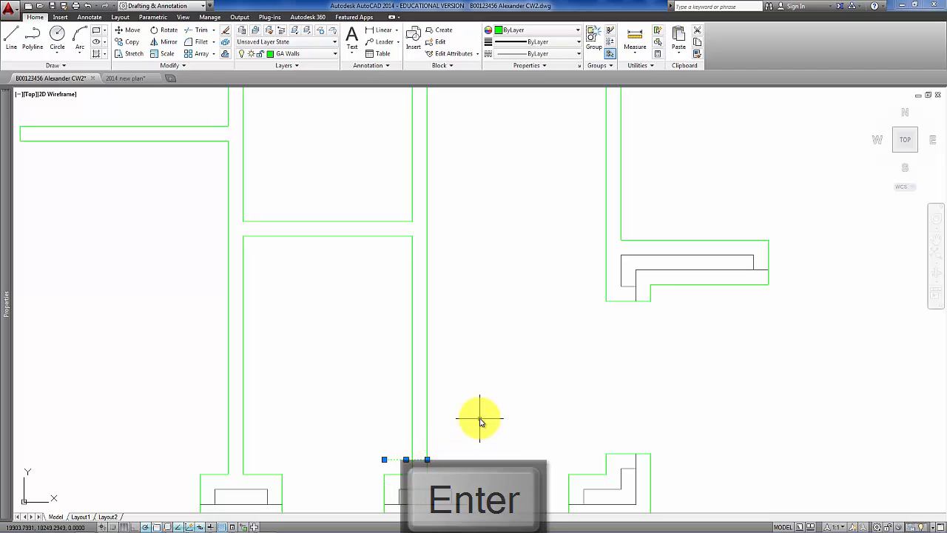
pyautogui.press('Escape')
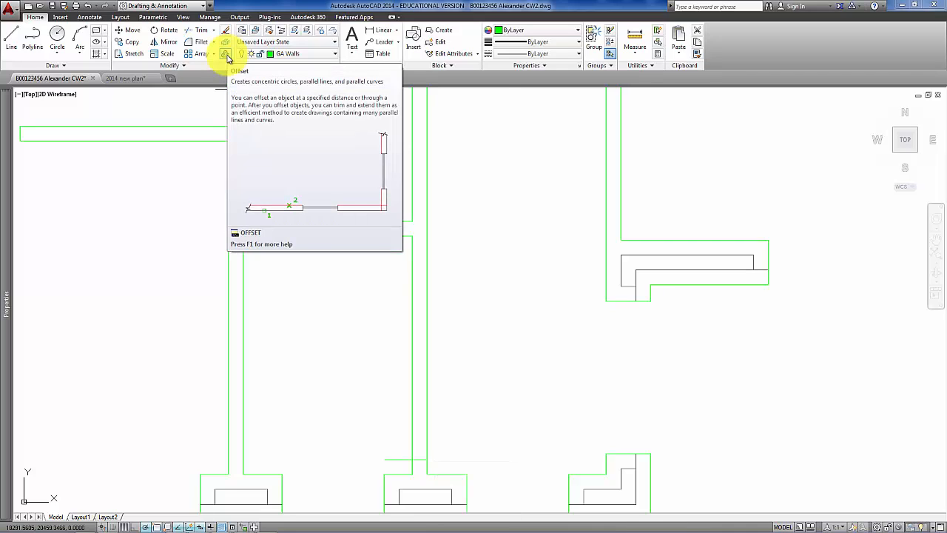
# - Offset the short jamb line crossing the eastern pier's partition by 910 northwards
pyautogui.click(226, 57)
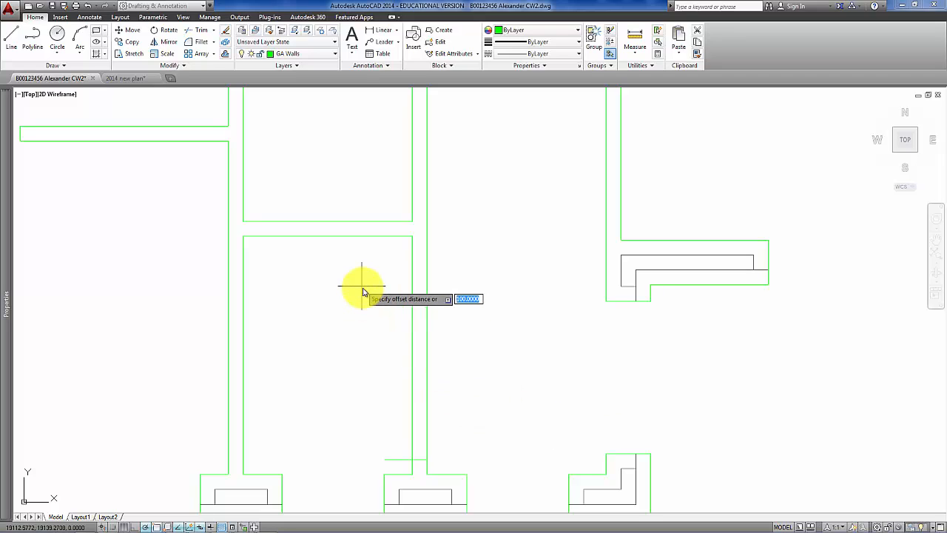
pyautogui.write('900')
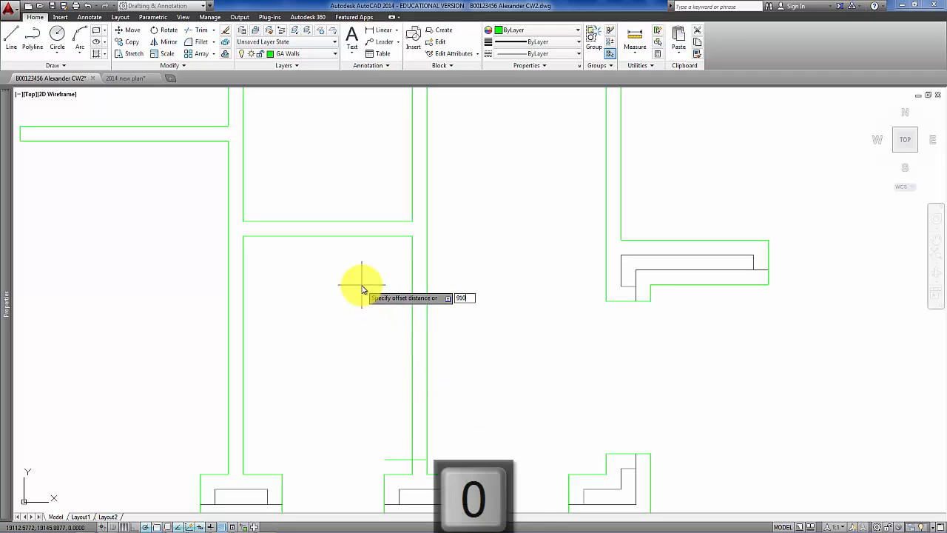
pyautogui.press('Return')
pyautogui.click(400, 458)
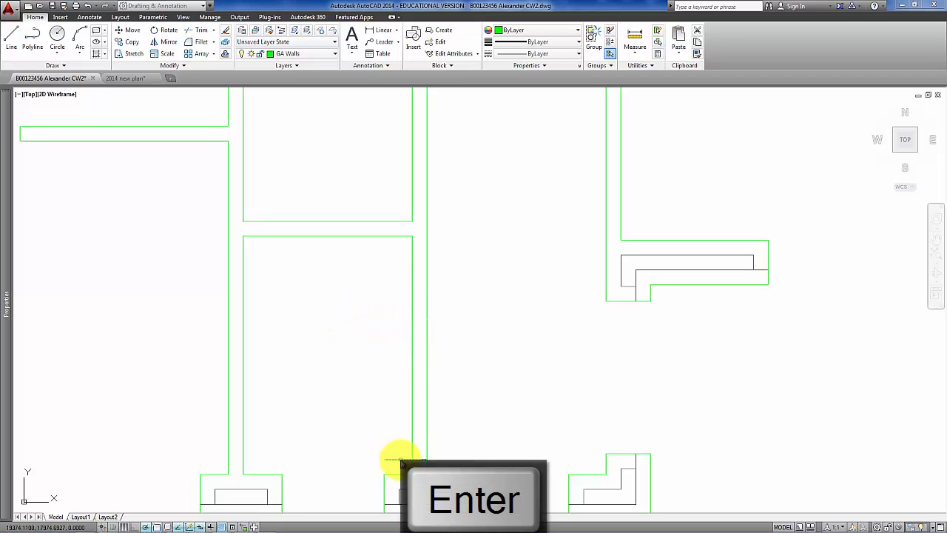
pyautogui.click(400, 390)
# - Trim both faces of the eastern pier's partition between the two jamb lines to cut the door opening
pyautogui.click(501, 453)
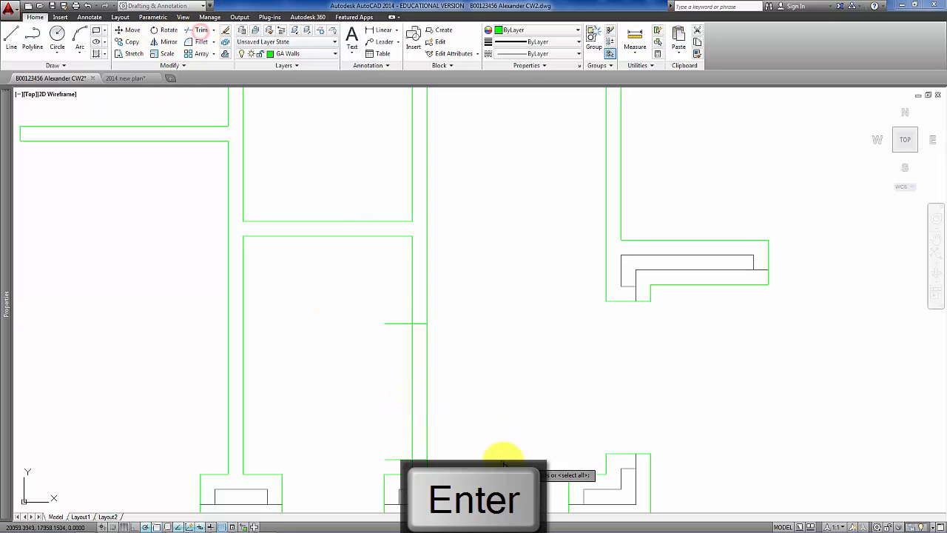
pyautogui.click(387, 302)
pyautogui.click(461, 373)
pyautogui.click(392, 355)
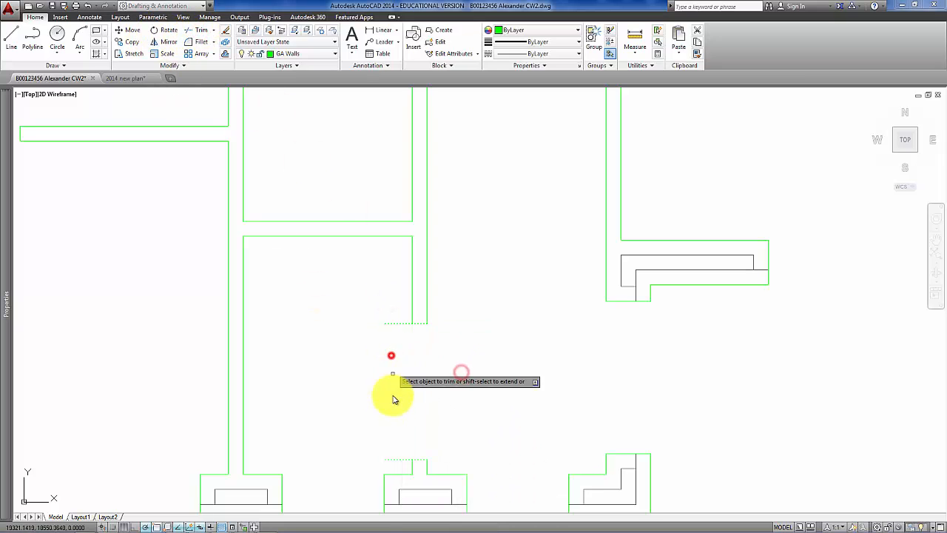
# - Trim the overhanging west ends of both jamb lines back to the partition's west face
pyautogui.click(402, 468)
pyautogui.click(393, 307)
pyautogui.press('Escape')
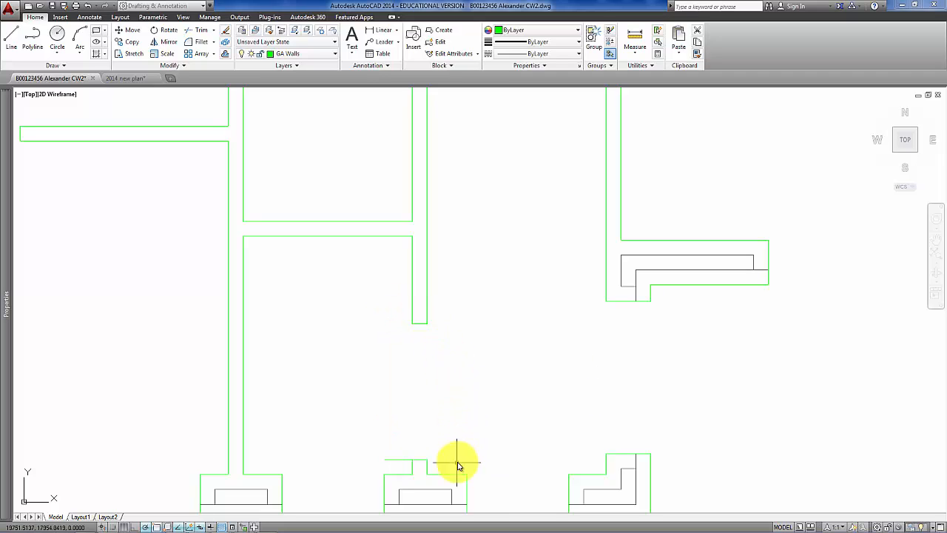
pyautogui.click(457, 467)
pyautogui.click(394, 446)
pyautogui.press('Return')
pyautogui.click(398, 466)
pyautogui.click(388, 443)
pyautogui.press('Escape')
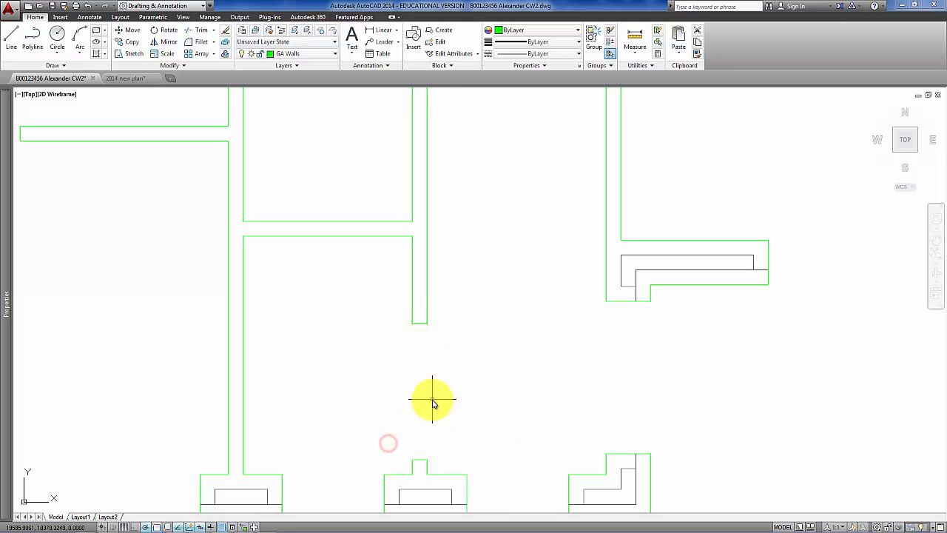
# - Offset the inner face of the enclosed room's east partition, north of the new opening, by 100 into the room
pyautogui.scroll(-2, 433, 397)
pyautogui.moveTo(433, 396); pyautogui.dragTo(421, 453, button='middle')
pyautogui.moveTo(376, 246); pyautogui.dragTo(412, 355, button='middle')
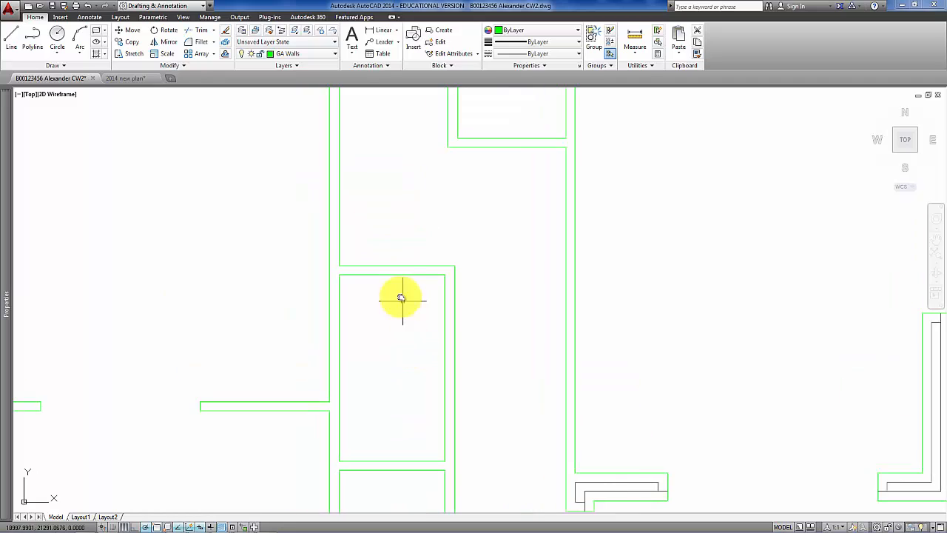
pyautogui.click(227, 57)
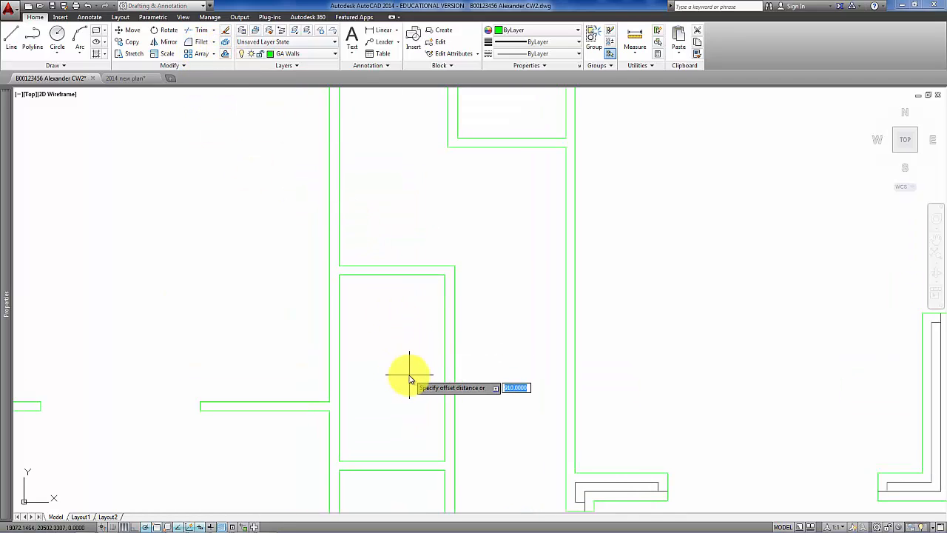
pyautogui.write('100')
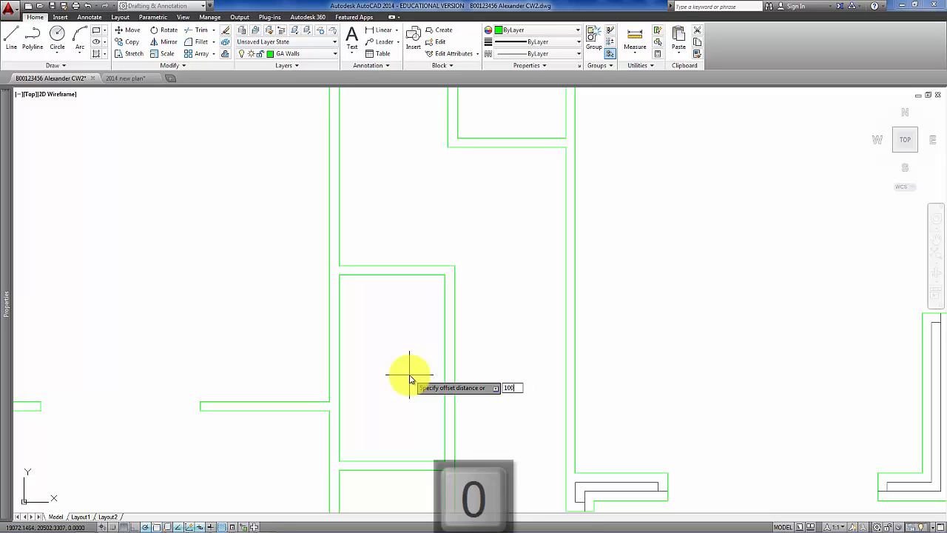
pyautogui.press('Return')
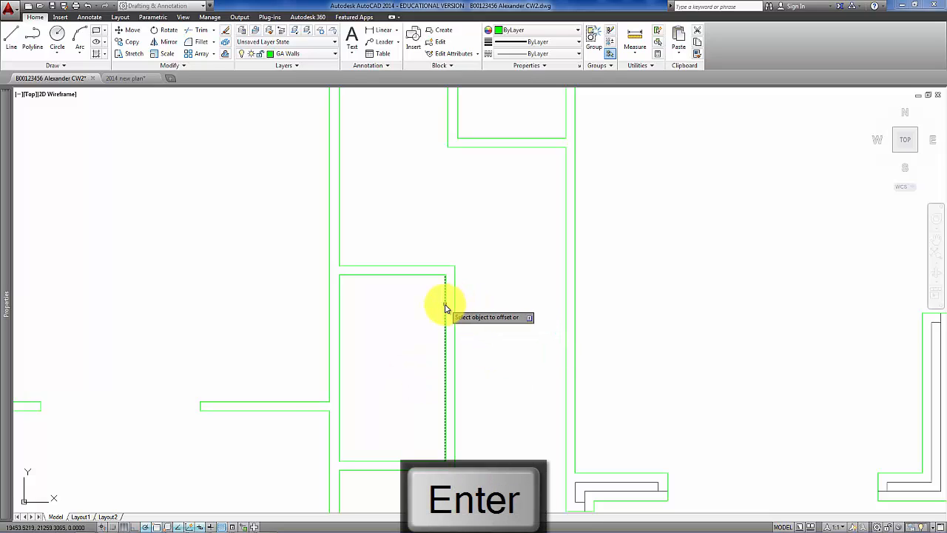
pyautogui.click(445, 307)
pyautogui.click(418, 306)
pyautogui.press('Return')
# - Offset the new line inside the enclosed room by 910 westwards to set the door width
pyautogui.press('Return')
pyautogui.write('9')
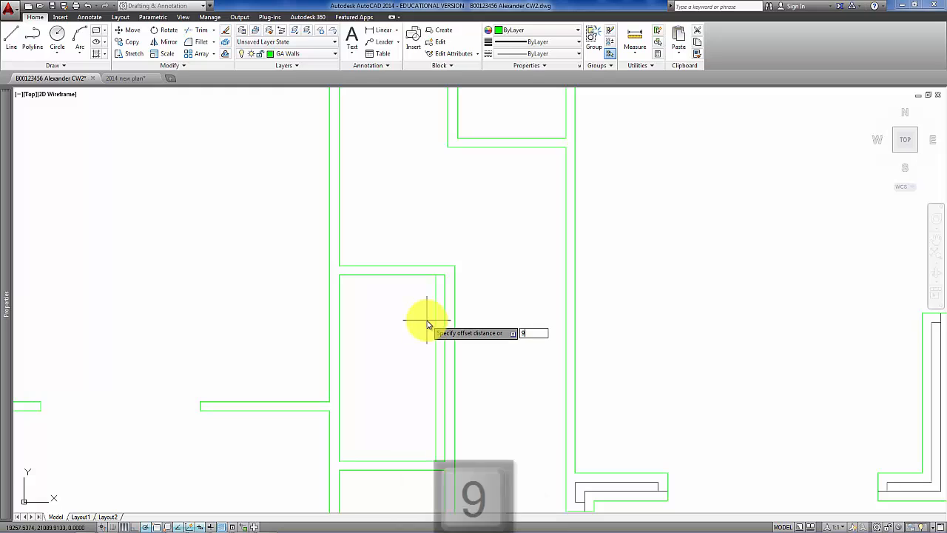
pyautogui.write('10')
pyautogui.press('Return')
pyautogui.click(435, 305)
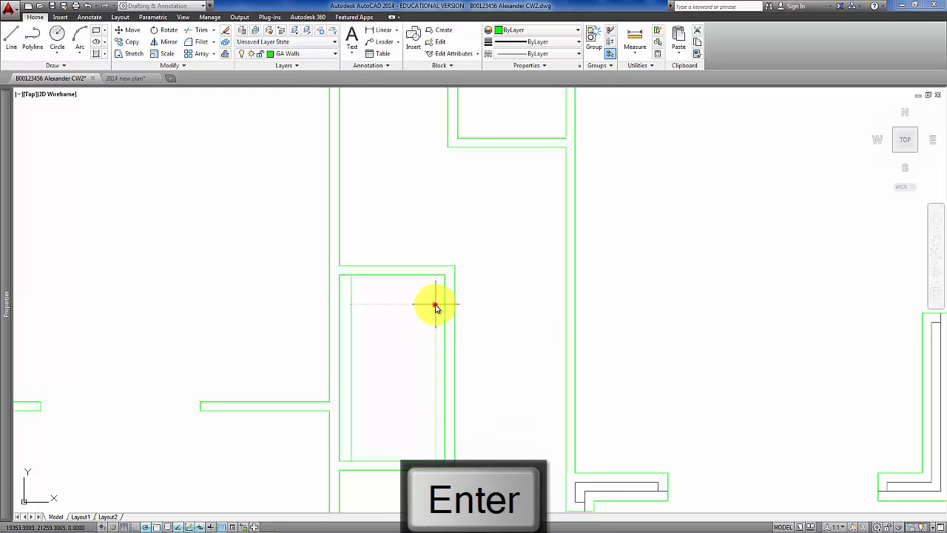
pyautogui.click(410, 300)
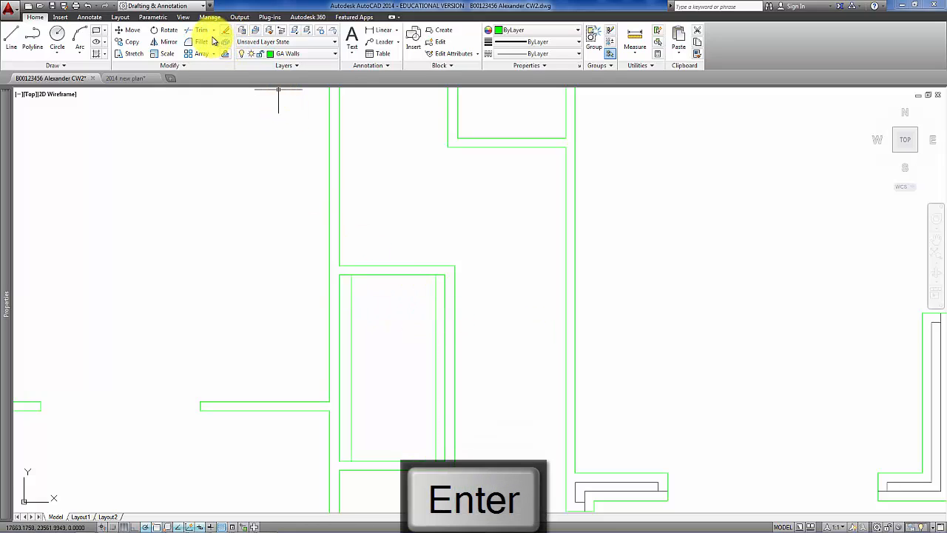
# - Stretch the north ends of both offset lines across the room's north partition to its outer face
pyautogui.click(131, 54)
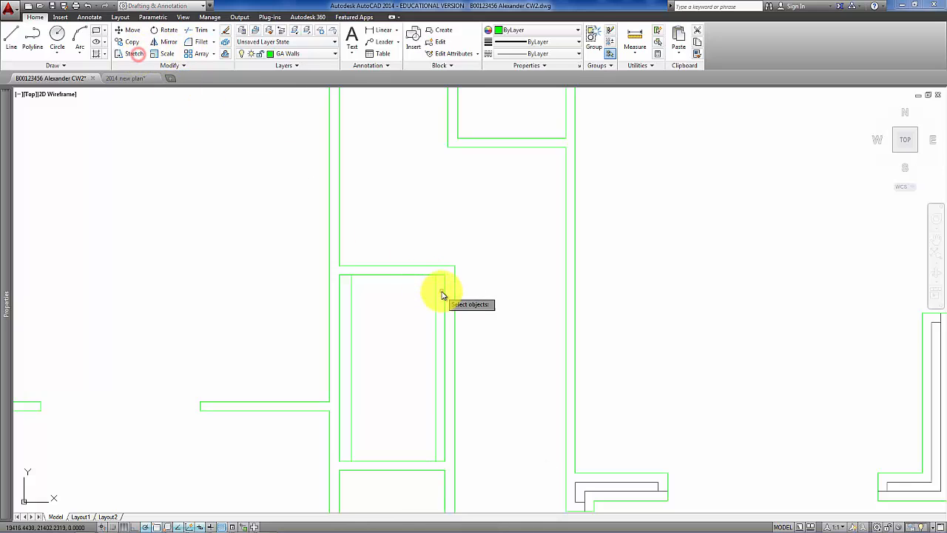
pyautogui.click(442, 291)
pyautogui.click(350, 276)
pyautogui.press('Return')
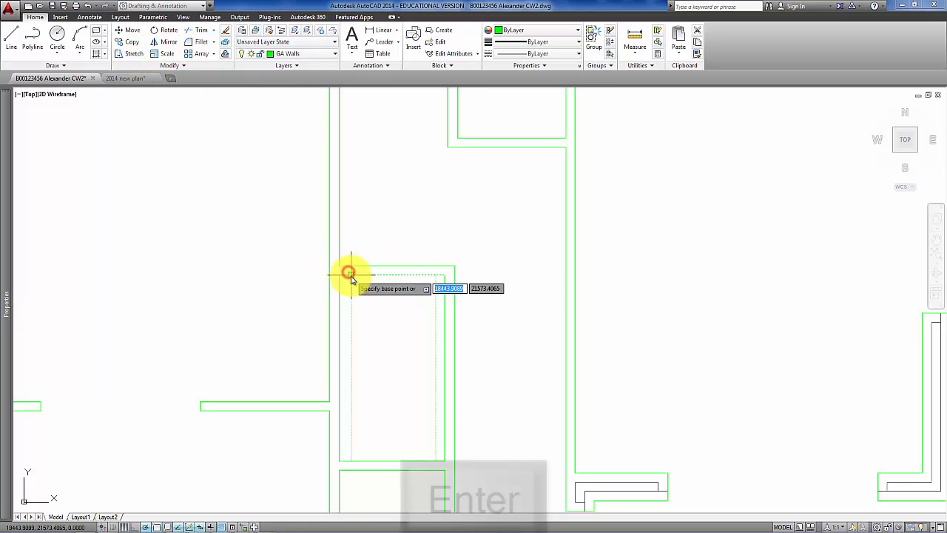
pyautogui.click(351, 268)
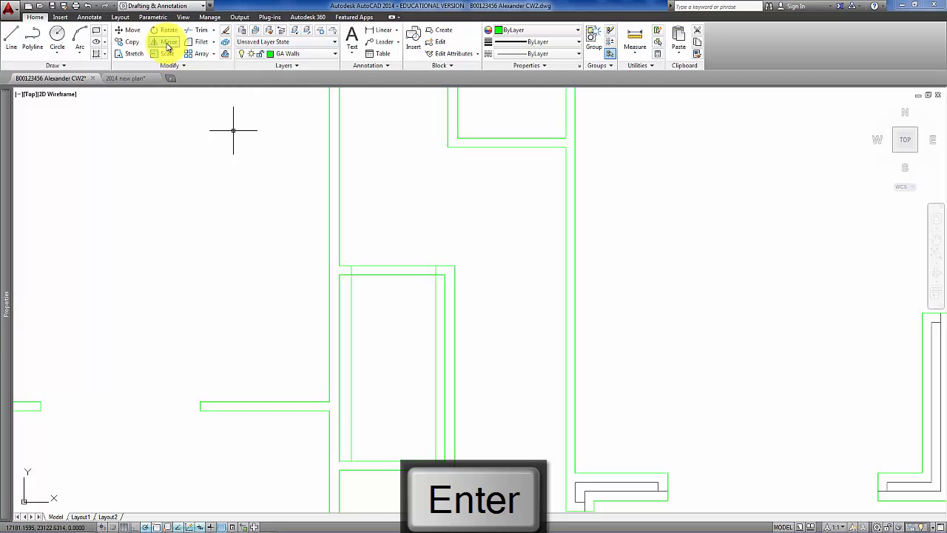
# - Trim the offset lines inside the room and both north partition faces between them to leave a door opening with closed jambs
pyautogui.click(131, 55)
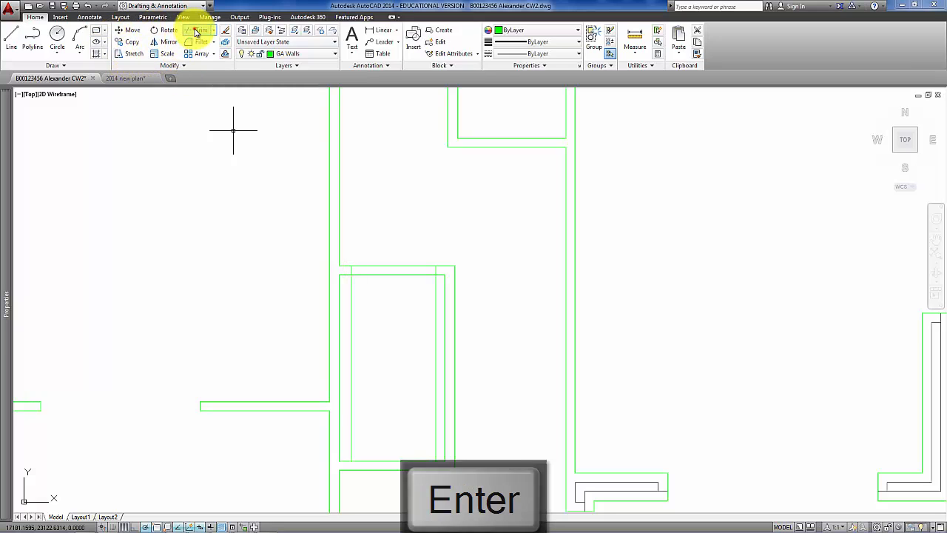
pyautogui.click(486, 304)
pyautogui.click(344, 248)
pyautogui.press('Return')
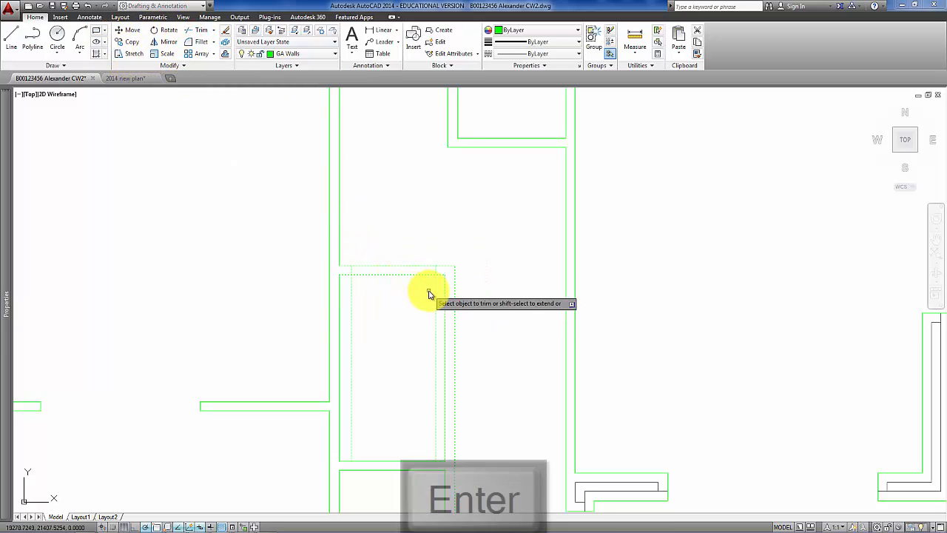
pyautogui.click(353, 293)
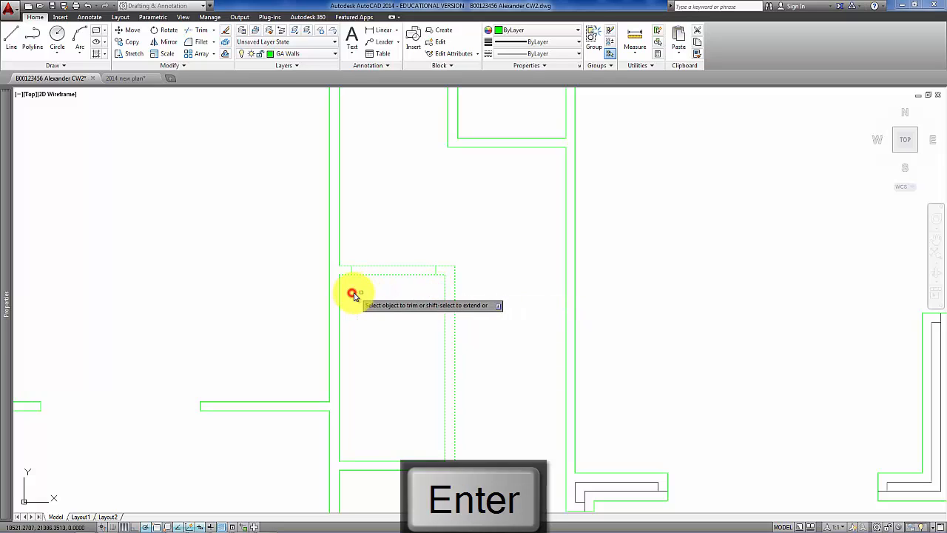
pyautogui.click(392, 292)
pyautogui.click(376, 239)
pyautogui.press('Return')
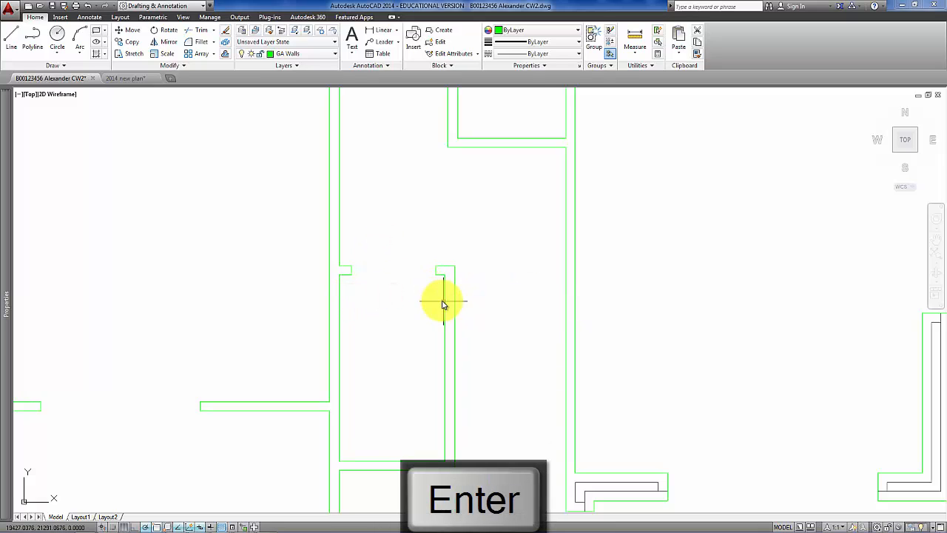
# - Inspect the door openings in the partitions from the southern piers up to the central corridor
pyautogui.scroll(-3, 486, 307)
pyautogui.moveTo(497, 301); pyautogui.dragTo(487, 350, button='middle')
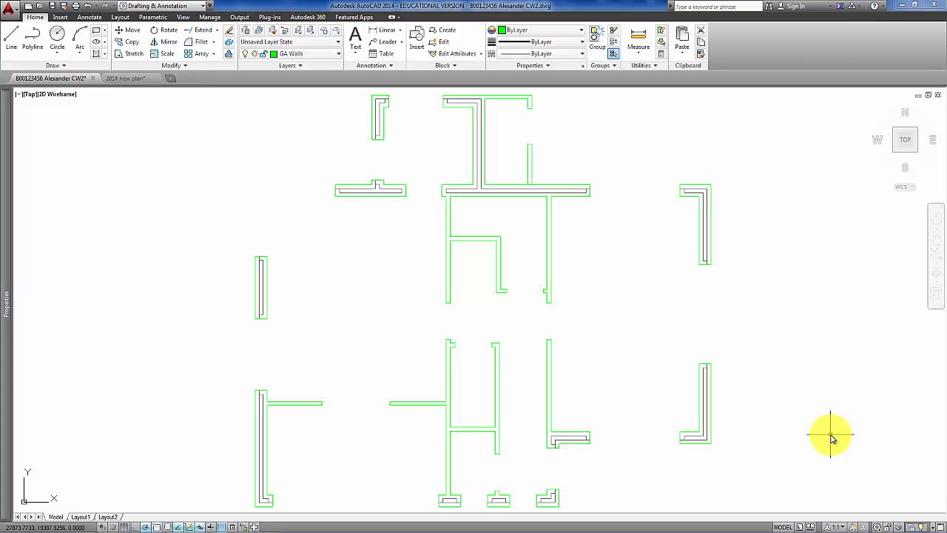
pyautogui.scroll(4, 501, 492)
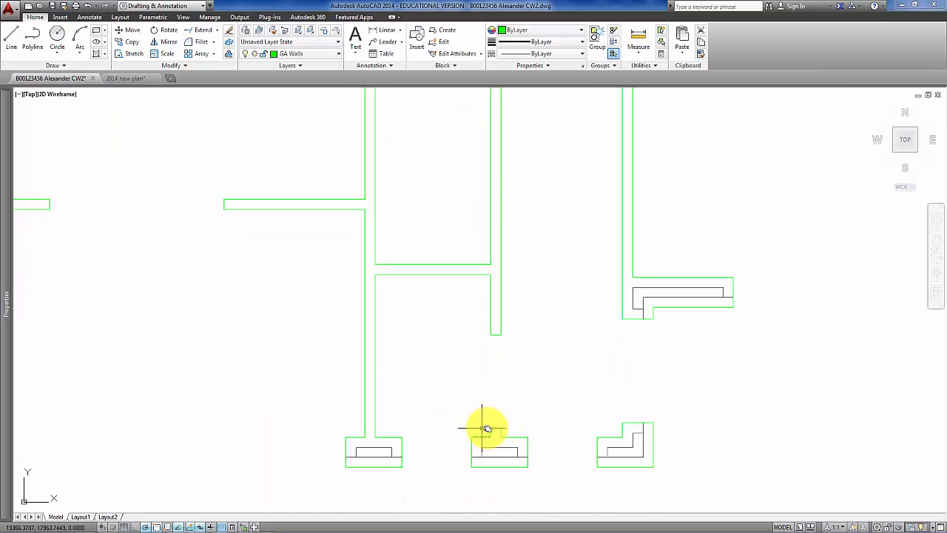
pyautogui.moveTo(490, 406); pyautogui.dragTo(505, 496, button='middle')
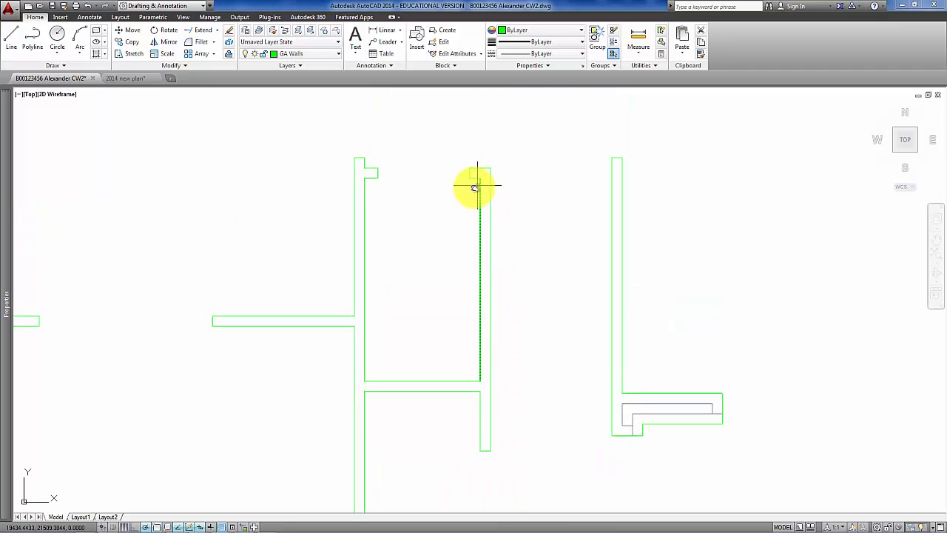
pyautogui.moveTo(481, 203); pyautogui.dragTo(481, 331, button='middle')
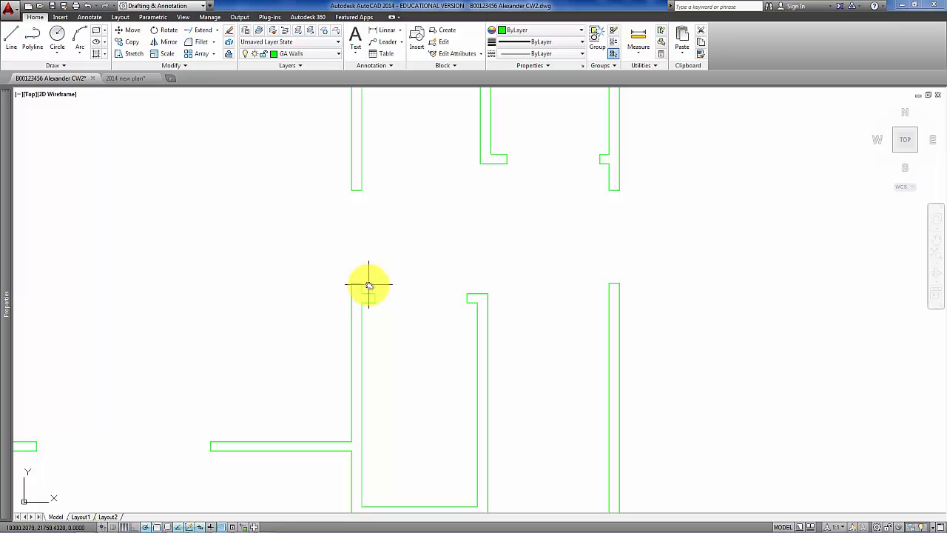
pyautogui.moveTo(547, 196); pyautogui.dragTo(469, 259, button='middle')
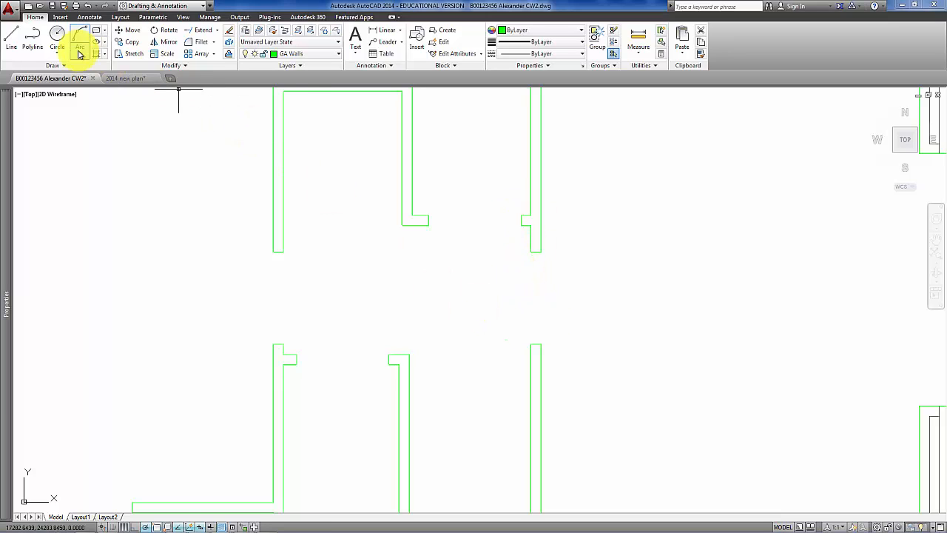
pyautogui.click(11, 37)
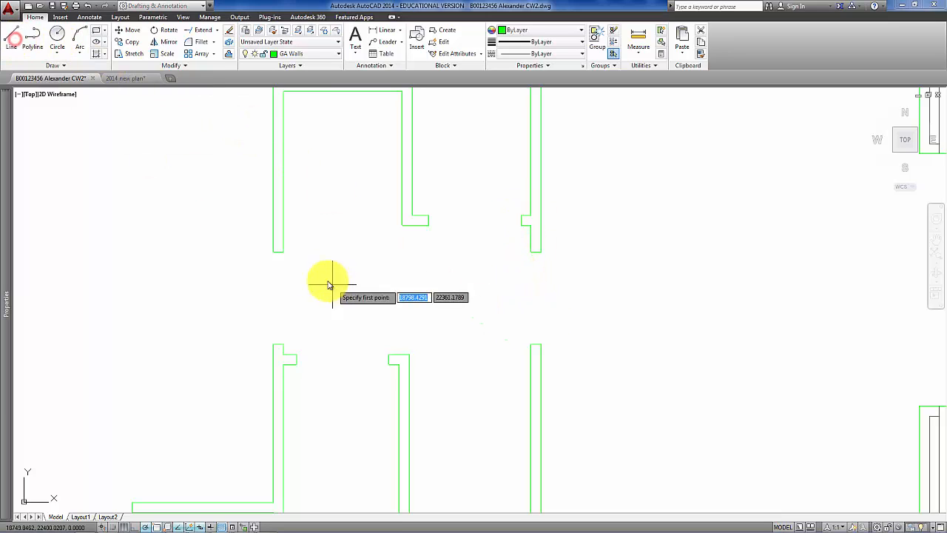
pyautogui.click(284, 251)
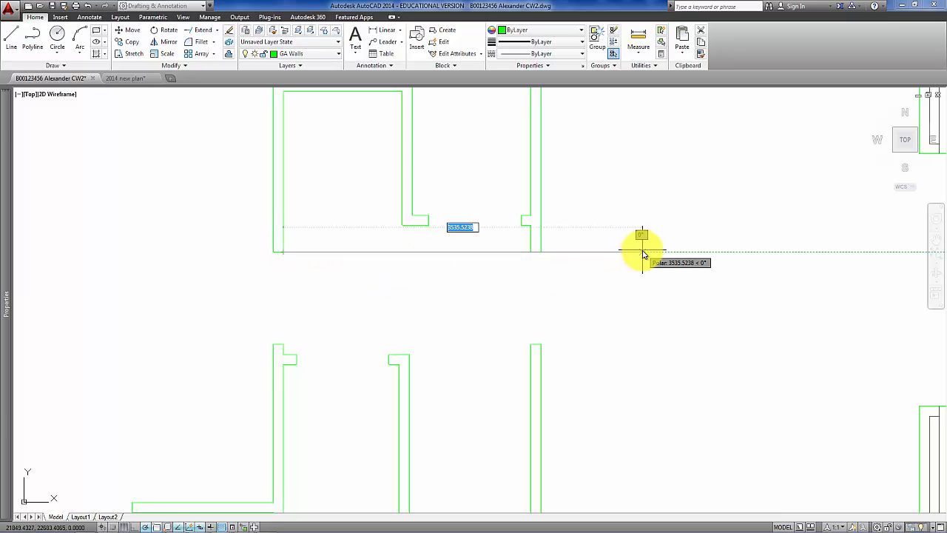
pyautogui.press('Escape')
# - Review the plan's external wall openings and closed cavities around the northern cross wall, then the overall layout
pyautogui.scroll(-5, 636, 282)
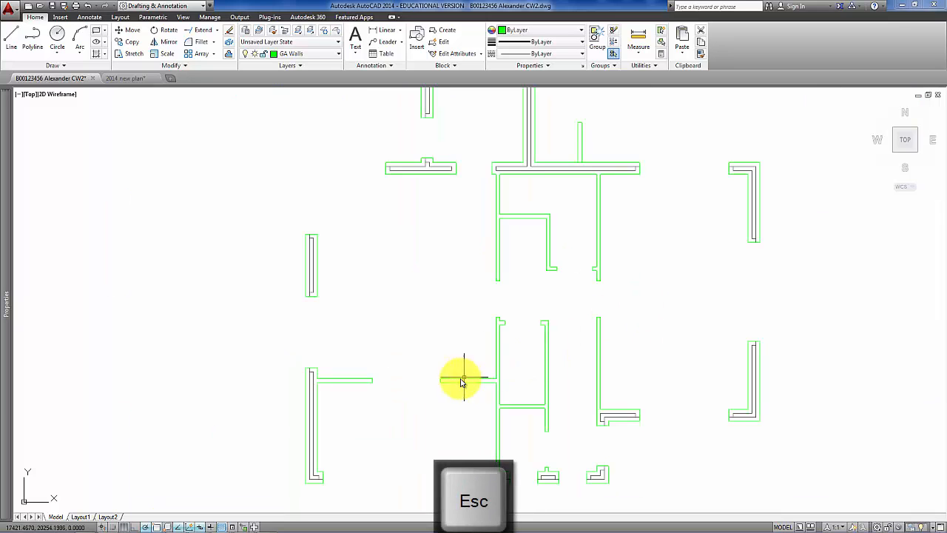
pyautogui.scroll(3, 449, 279)
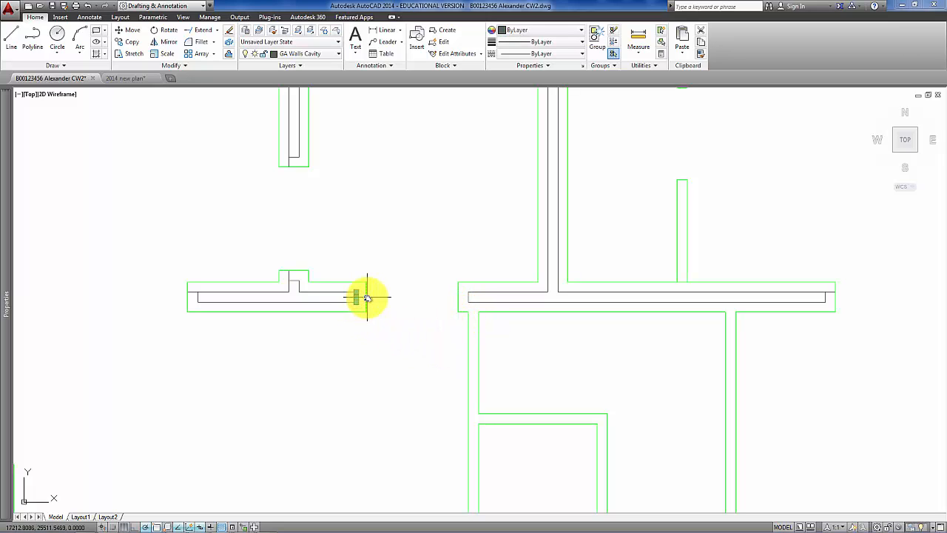
pyautogui.press('Escape')
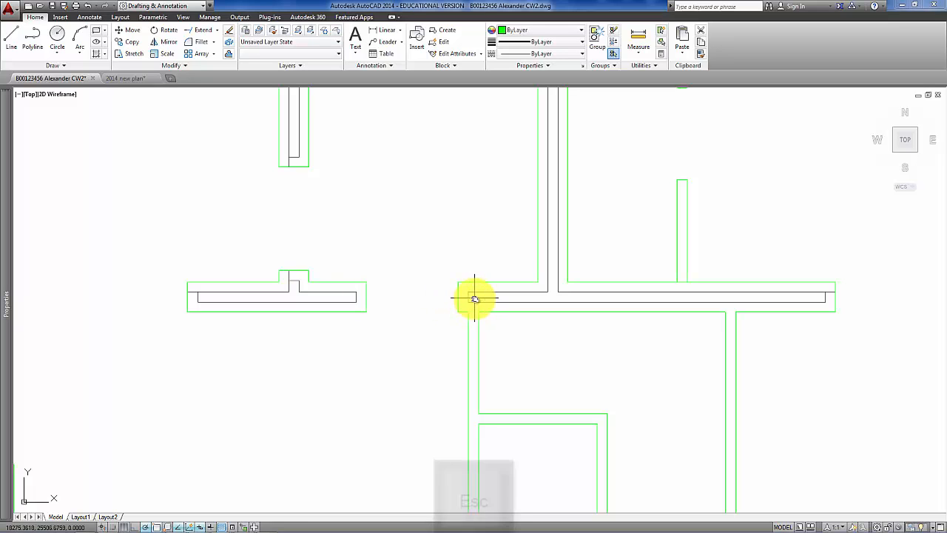
pyautogui.scroll(-4, 407, 338)
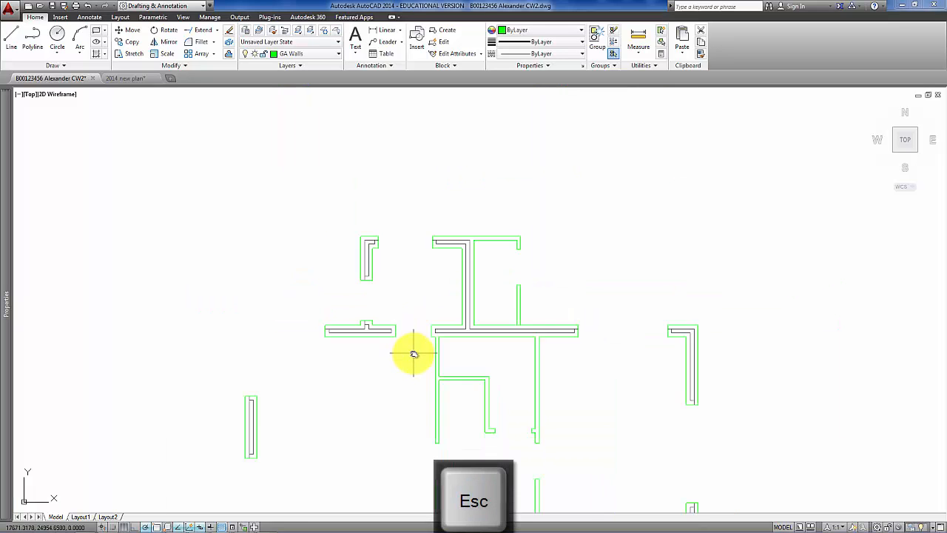
pyautogui.moveTo(408, 353); pyautogui.dragTo(413, 257, button='middle')
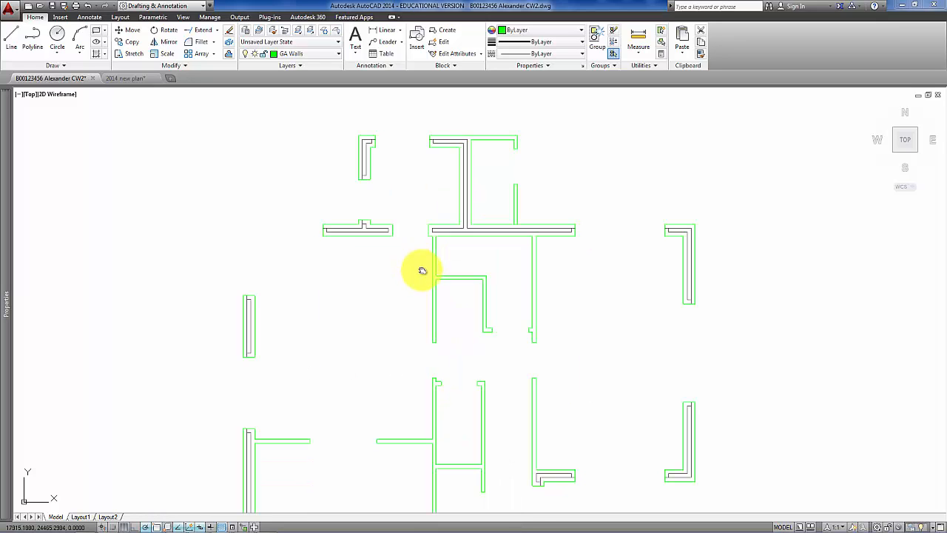
pyautogui.moveTo(422, 270); pyautogui.dragTo(431, 239, button='middle')
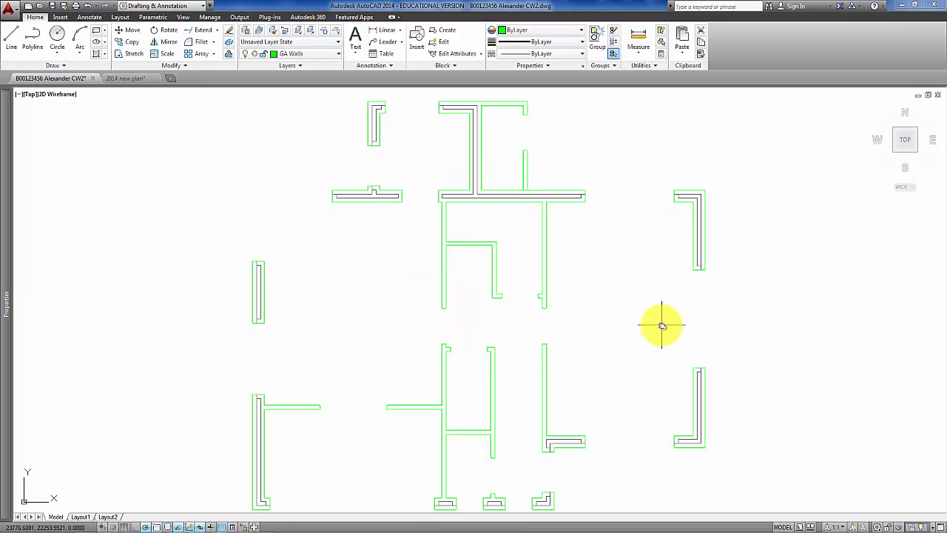